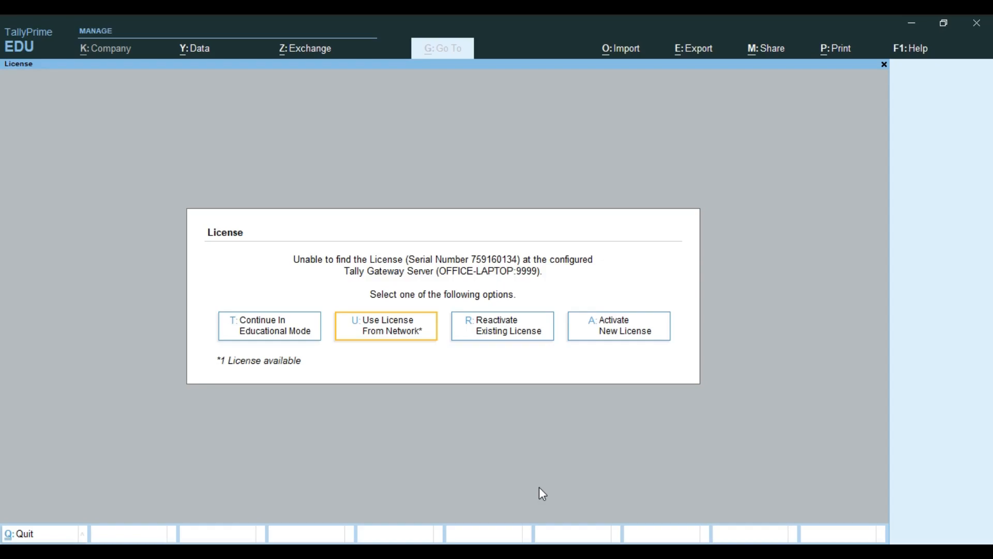
Choose to reactivate the existing license and restart TallyPrime with administrator rights
click(513, 326)
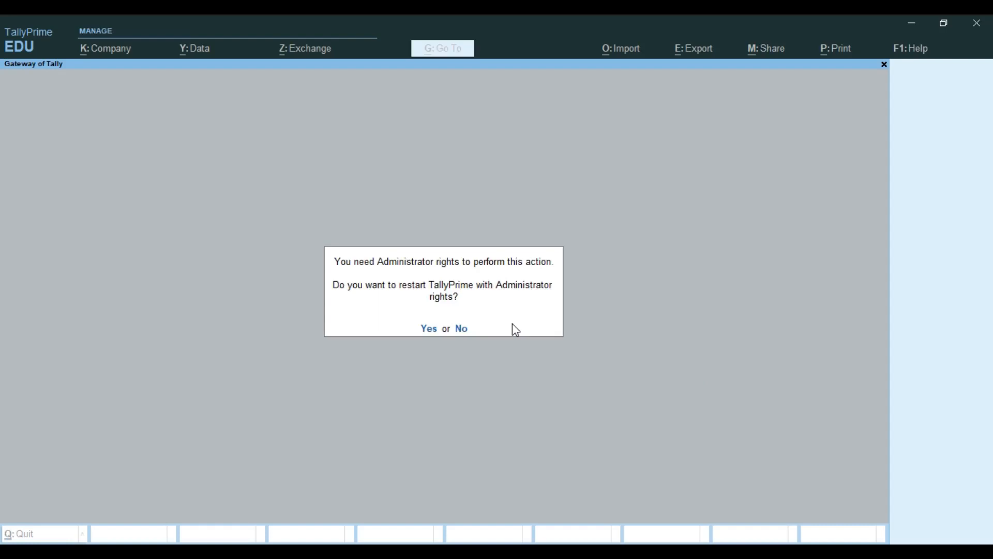
key(y)
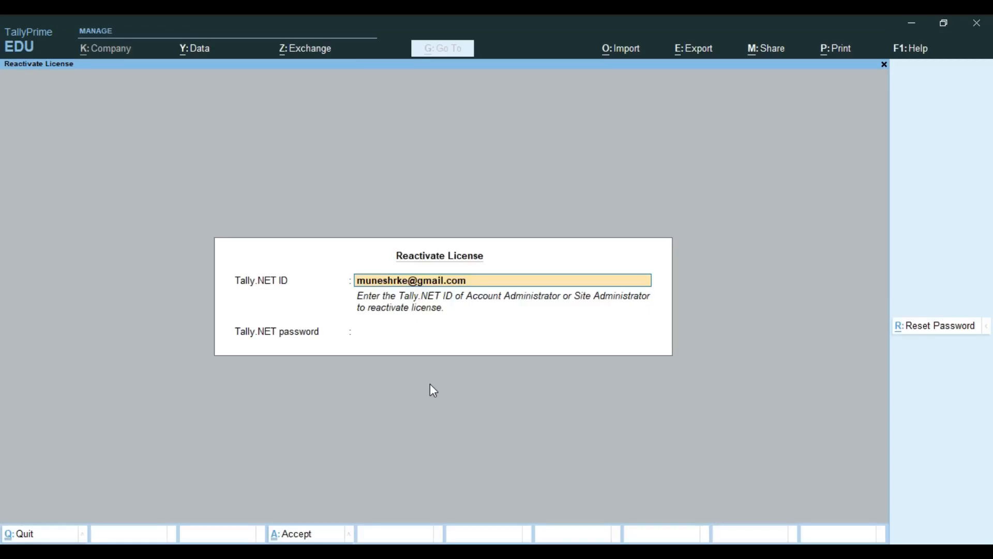
Submit the Tally.NET ID and account password for license reactivation
key(Return)
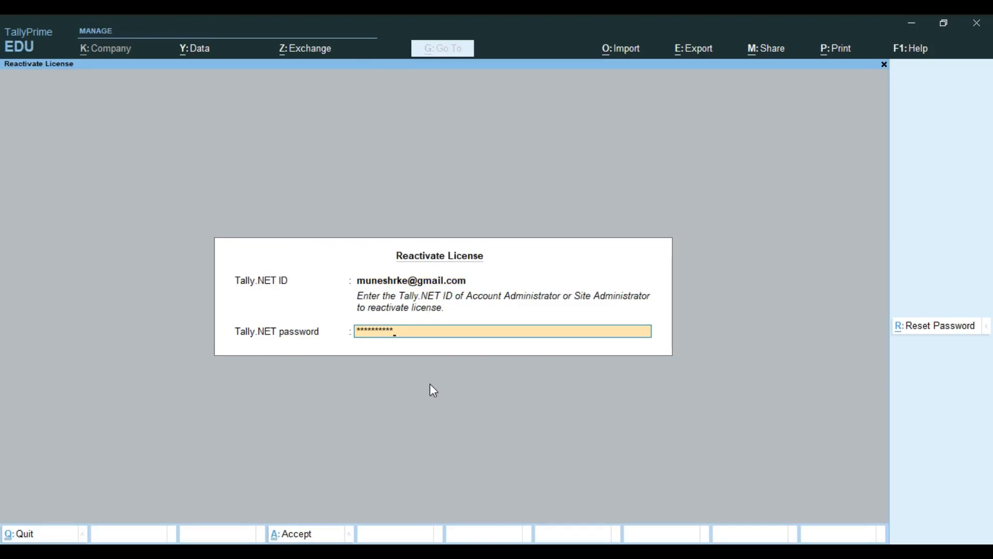
key(Return)
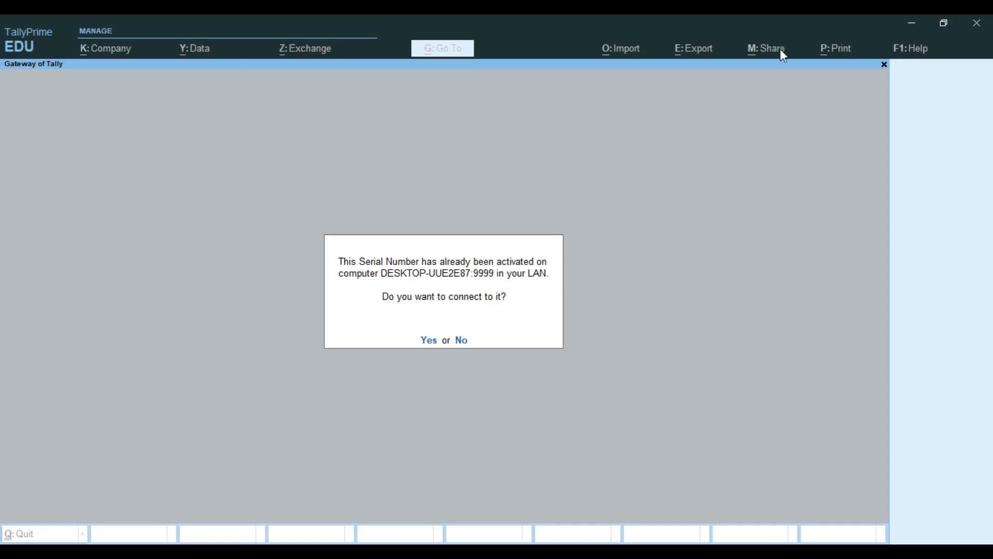
click(913, 30)
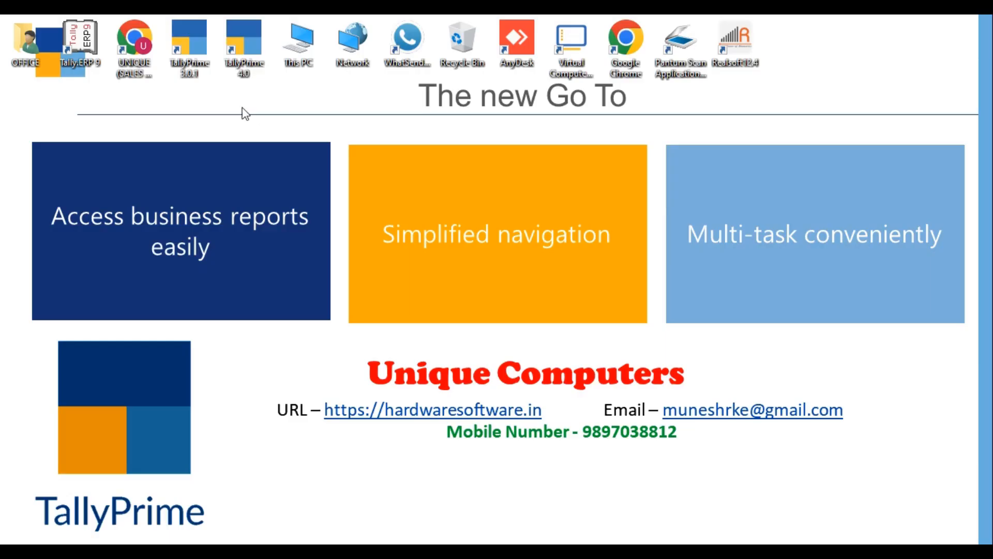
right_click(297, 47)
click(348, 214)
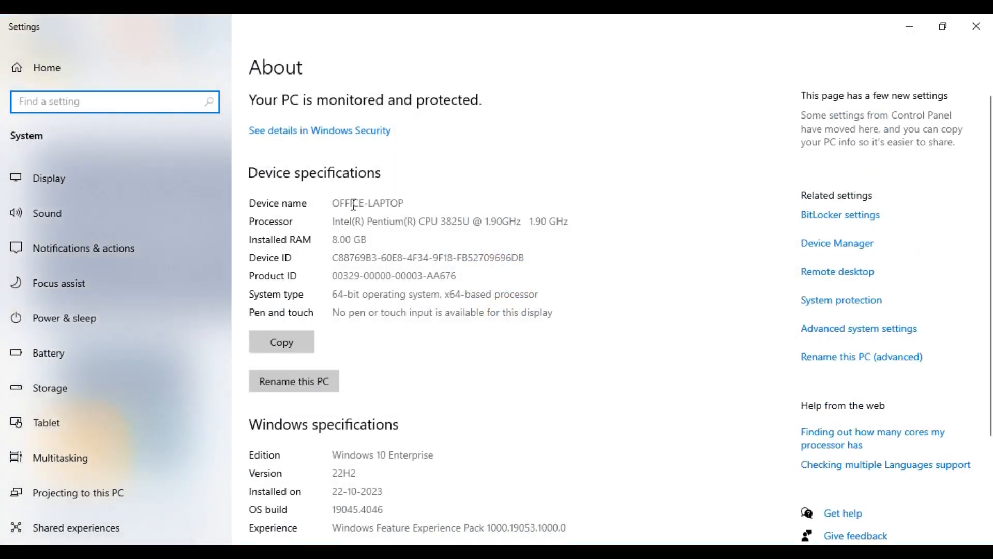
click(989, 30)
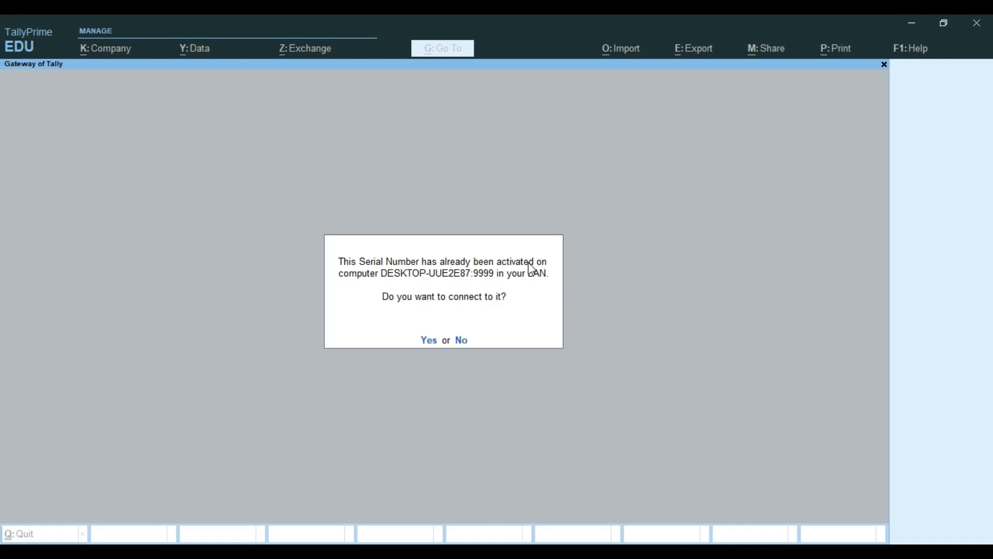
Connect to the licensed computer, then open and log into Unique Computer Youtubetube with its password
key(y)
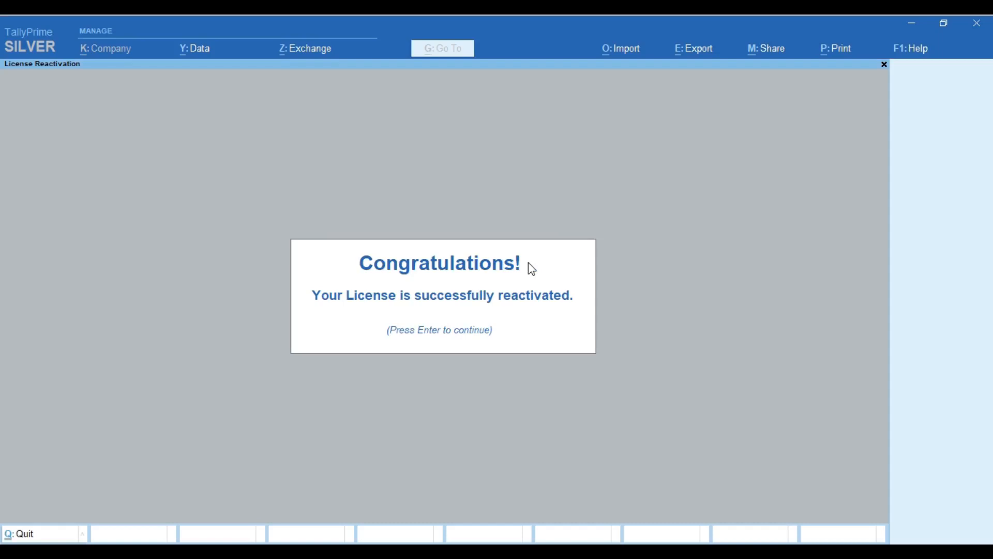
key(Return)
key(Down)
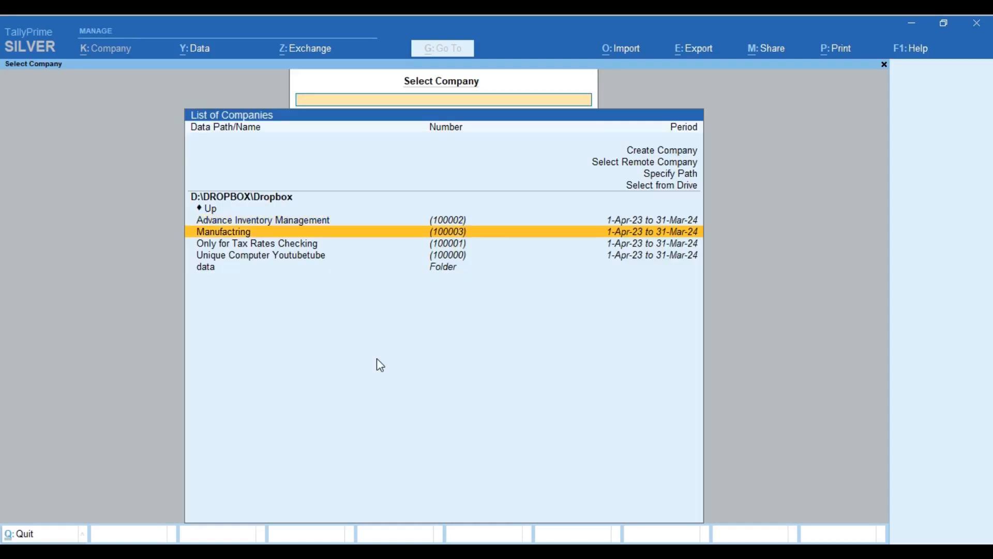
key(Down)
key(Down)
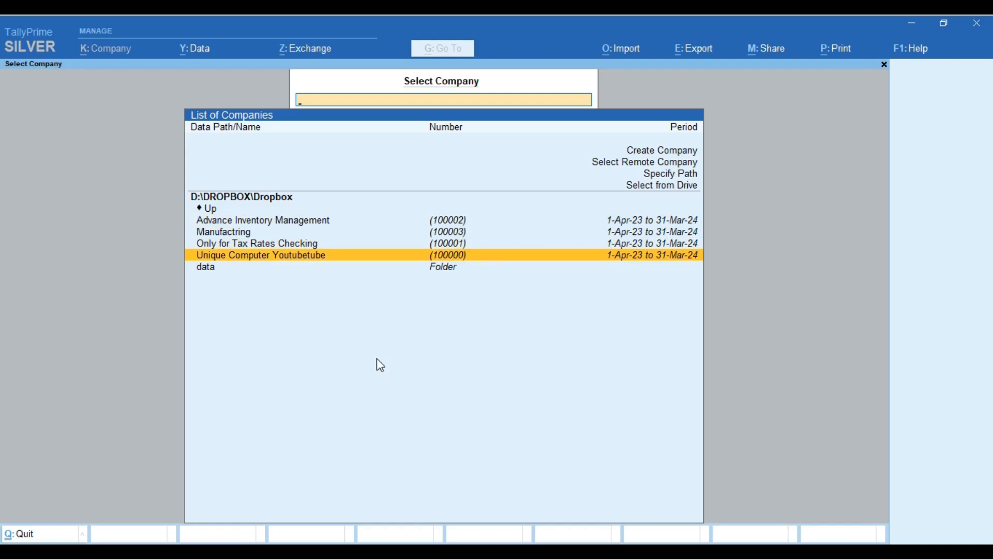
key(Return)
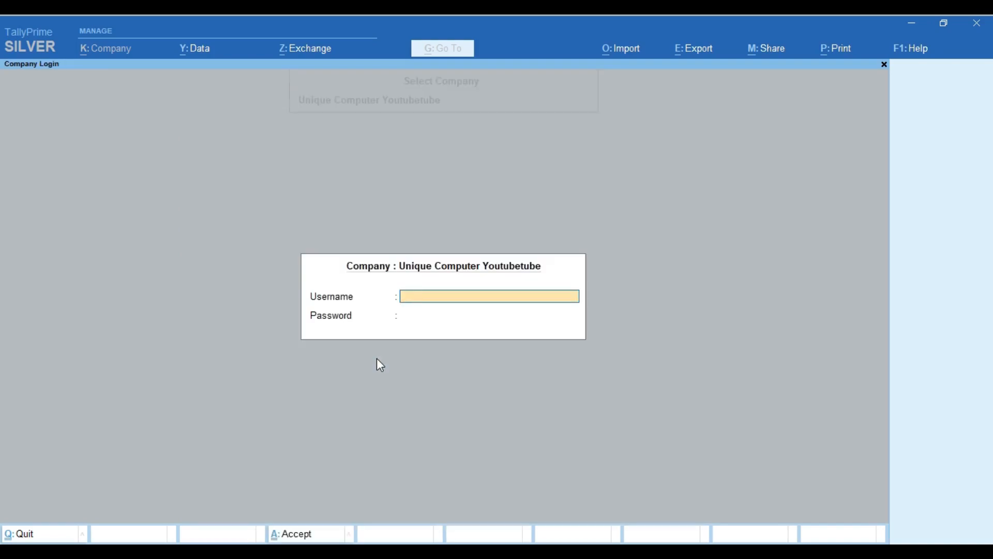
text(1)
key(Return)
key(Return)
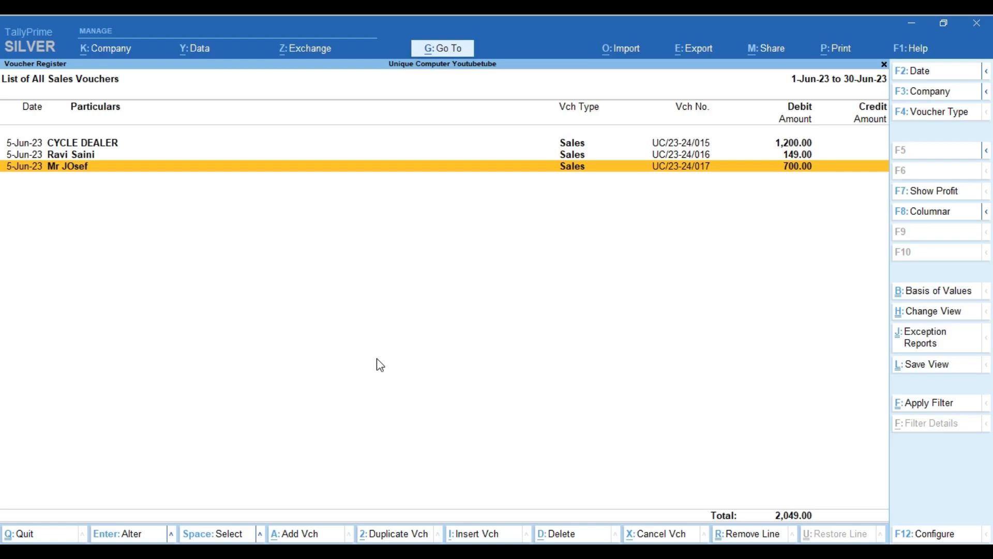
Enable multiple addresses in Company Features and pass through the Primary address's mailing details
key(F11)
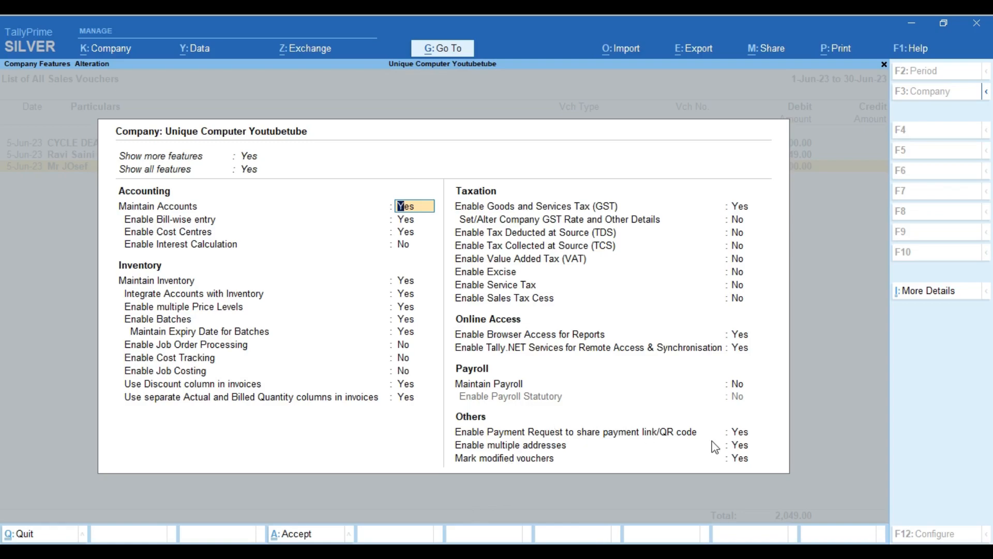
click(740, 445)
key(Return)
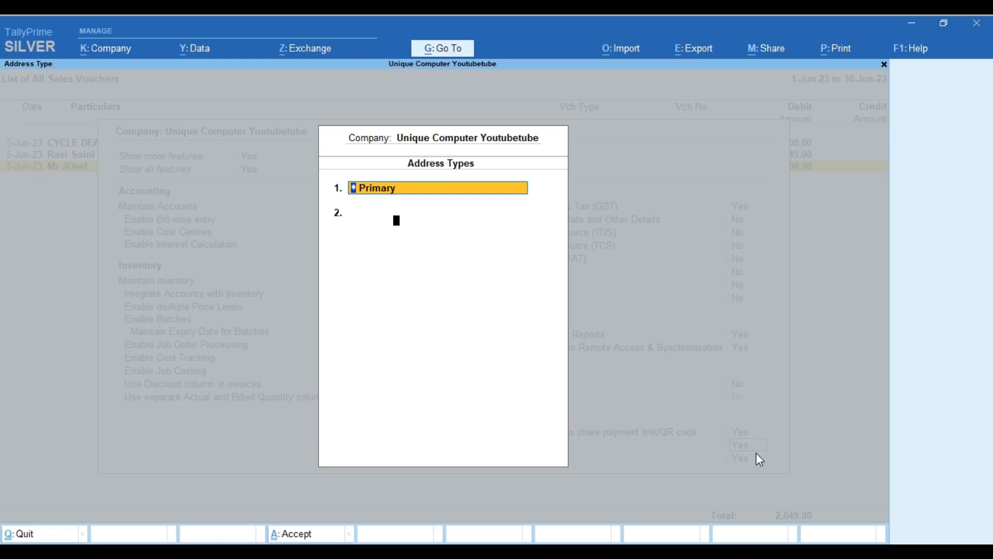
key(Return)
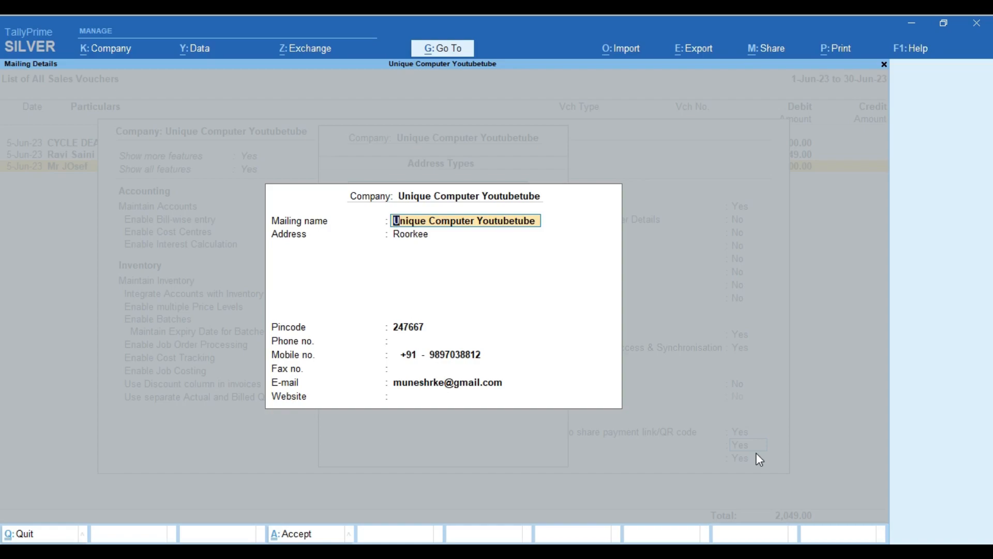
key(Return)
key(Return)
key(Return)
key(Return)
key(Return)
key(Return)
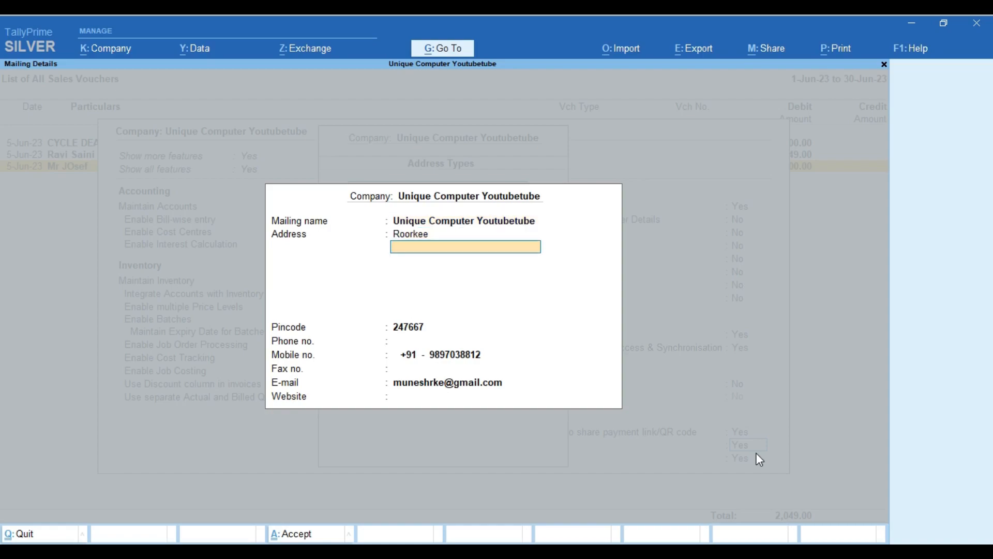
key(Return)
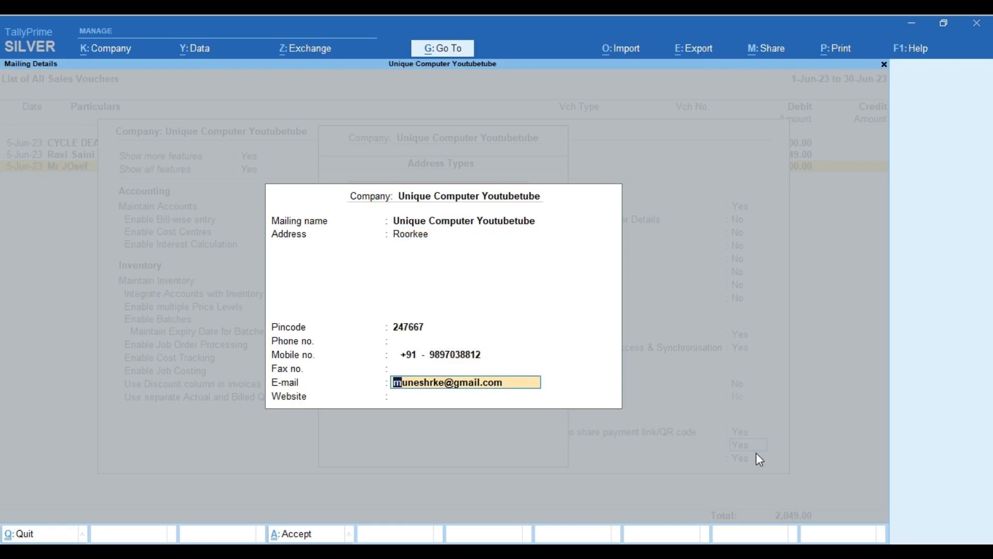
key(Return)
key(Return)
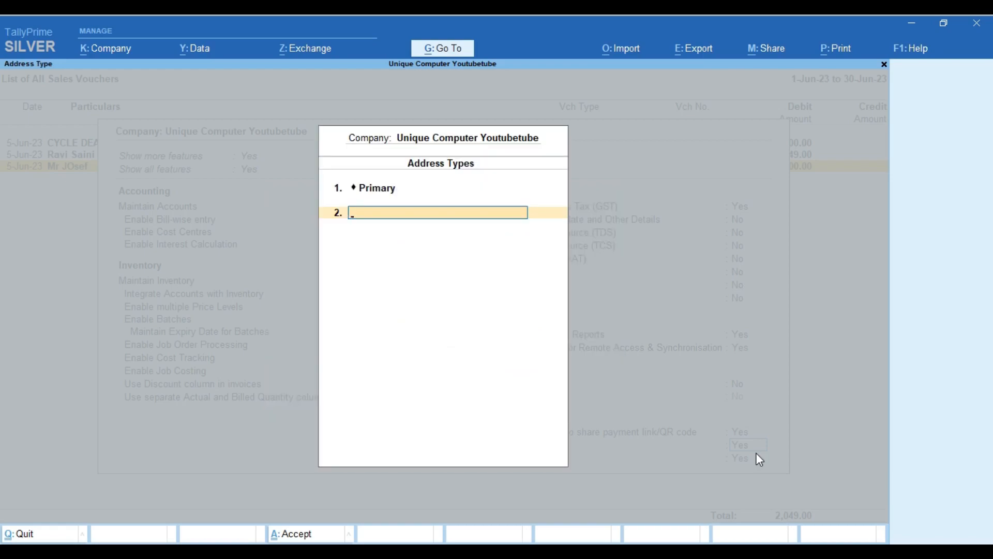
Name the new address type and enter mailing name Unique Computers with its three address lines
text(VIllage Ibrahimpur)
key(Return)
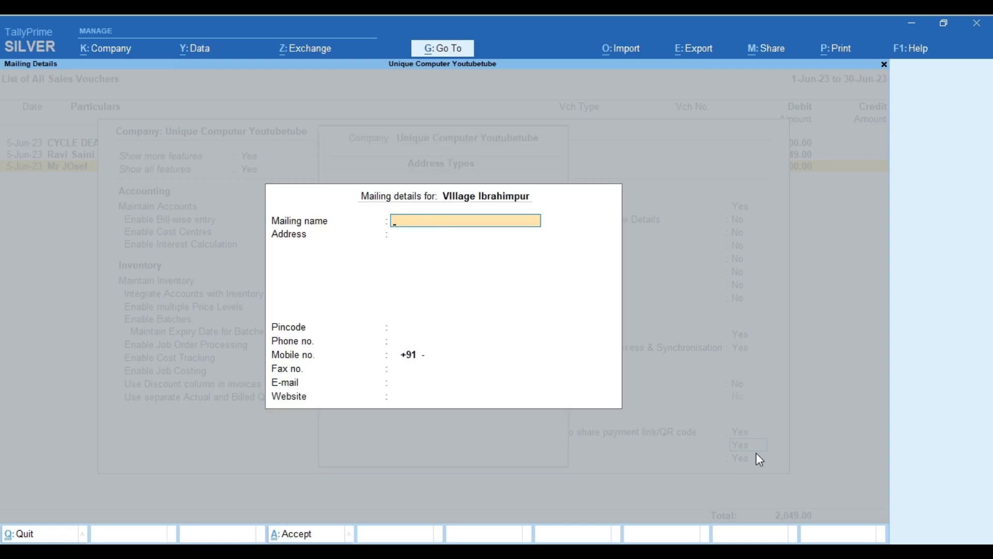
text(Unique Computers)
key(Return)
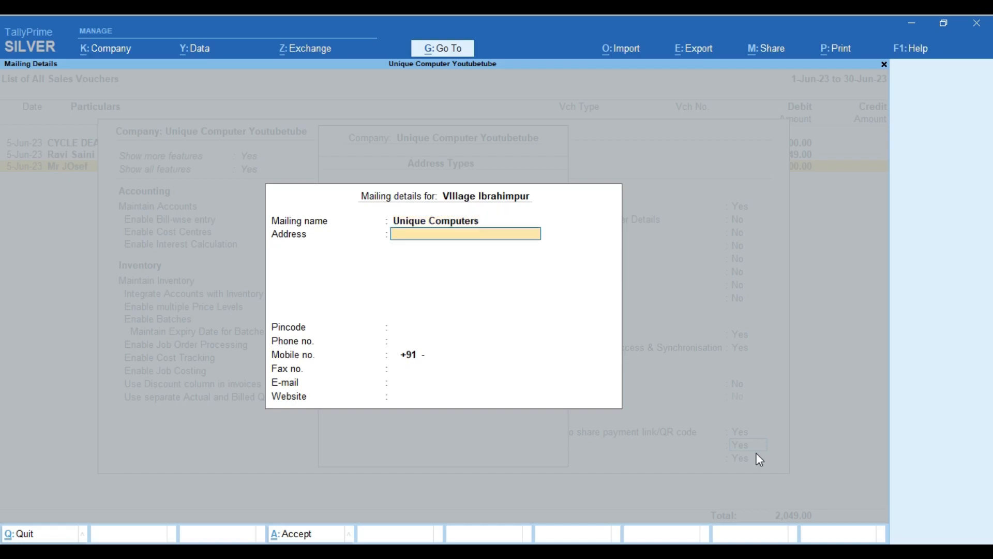
key(Return)
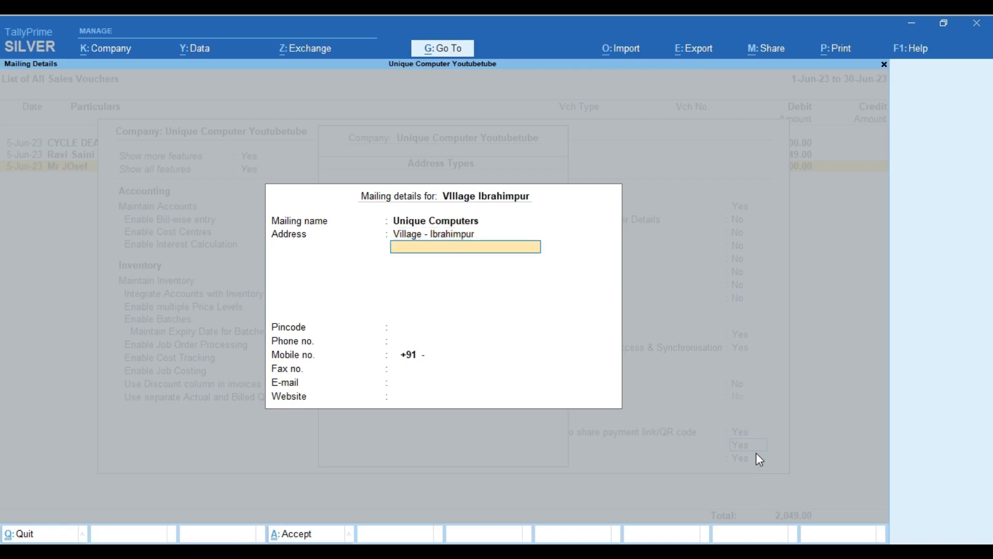
key(BackSpace)
key(Return)
key(Return)
text(Roo)
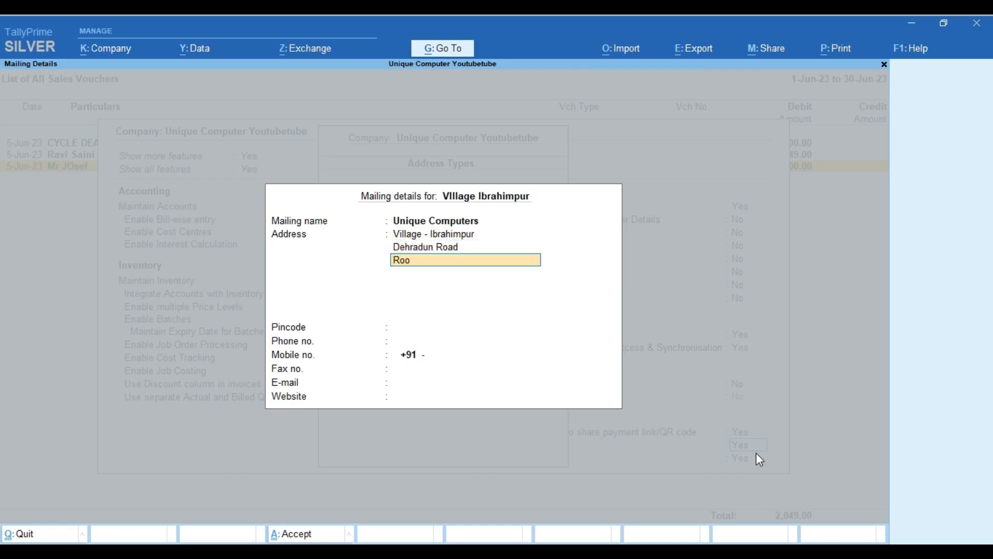
text(rkee)
key(Return)
Fill in the pincode, mobile number and e-mail, then save the mailing details
key(Return)
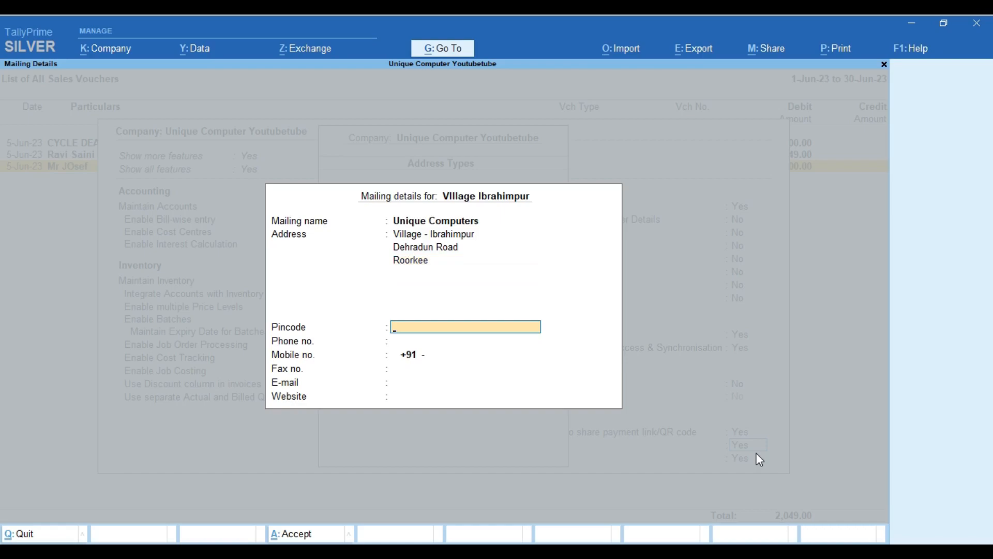
text(247667)
key(Return)
key(Return)
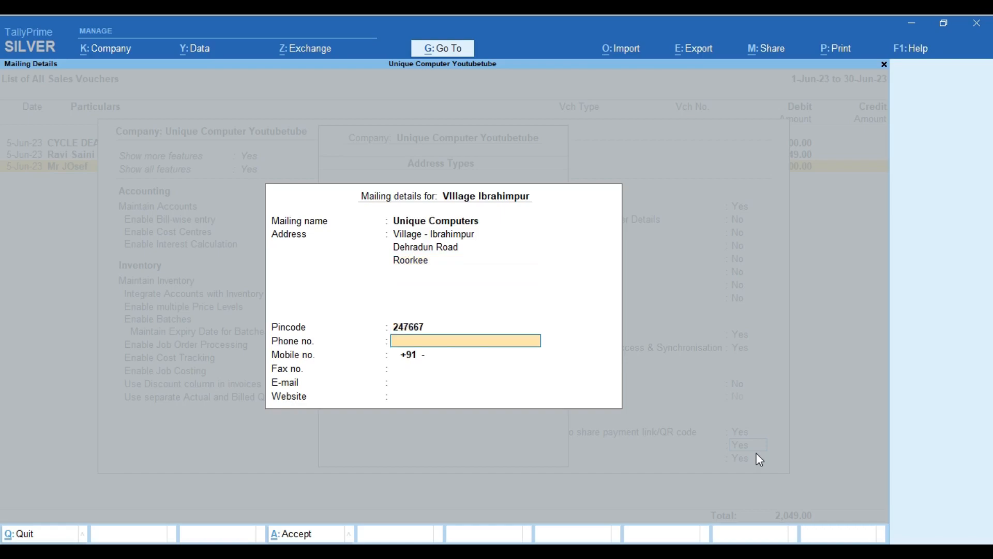
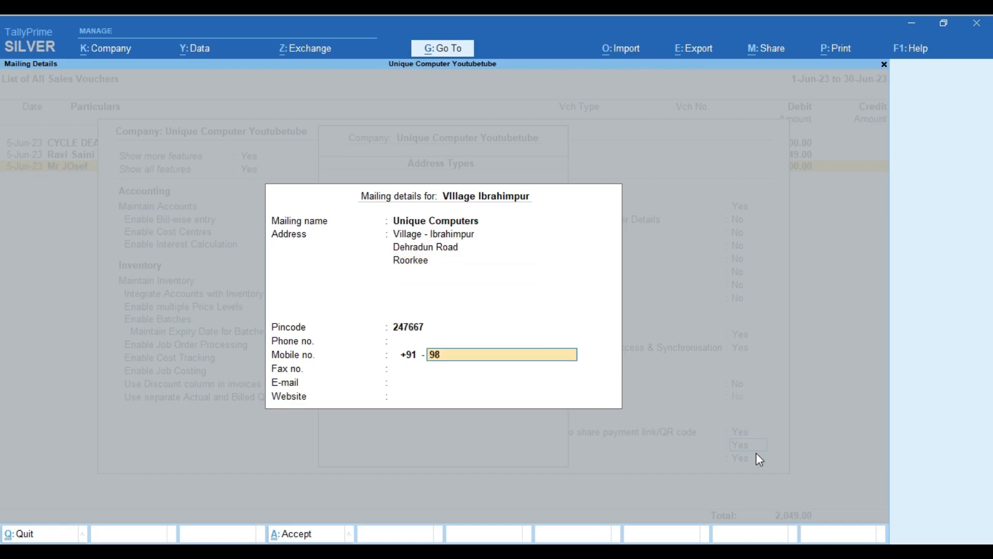
key(Return)
key(Return)
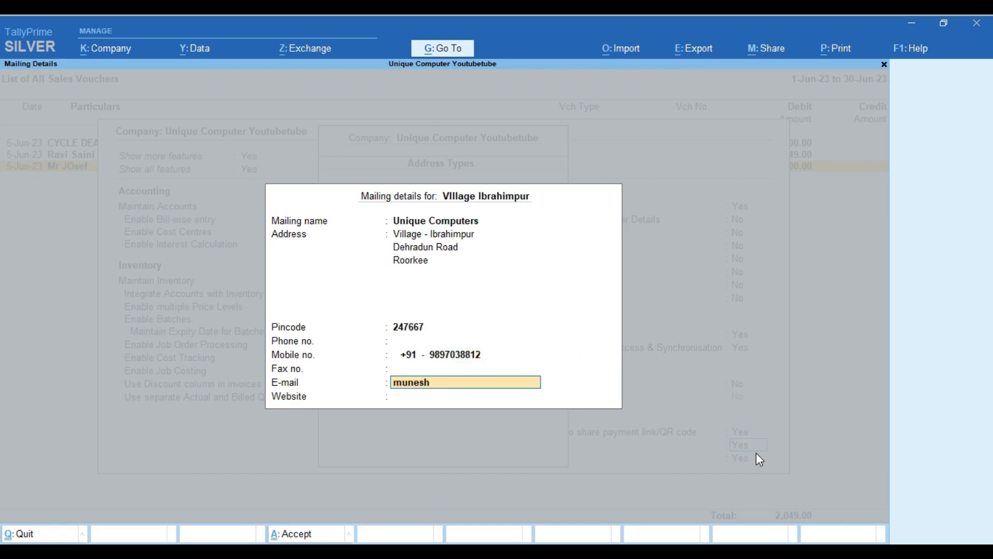
key(Return)
key(Return)
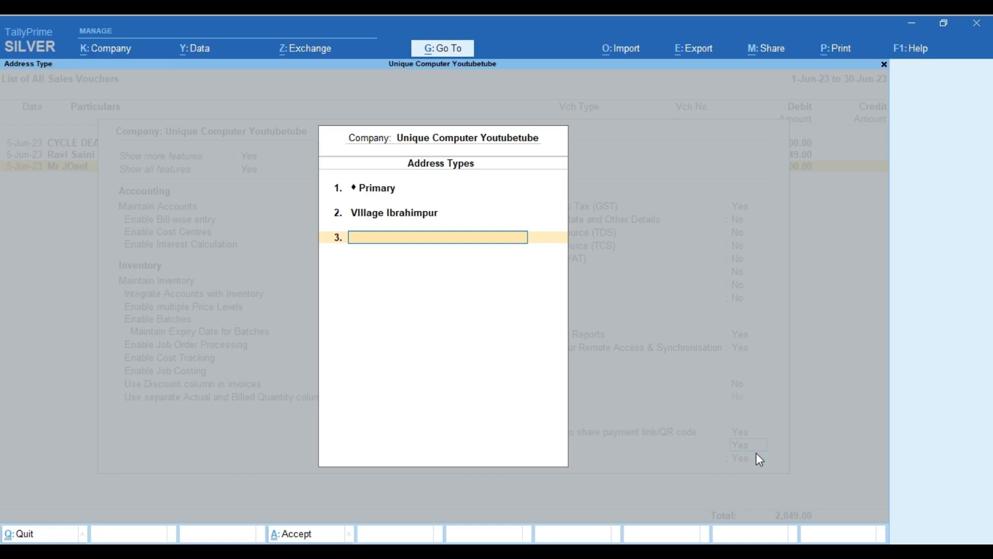
Close the address types and save the company features
key(Return)
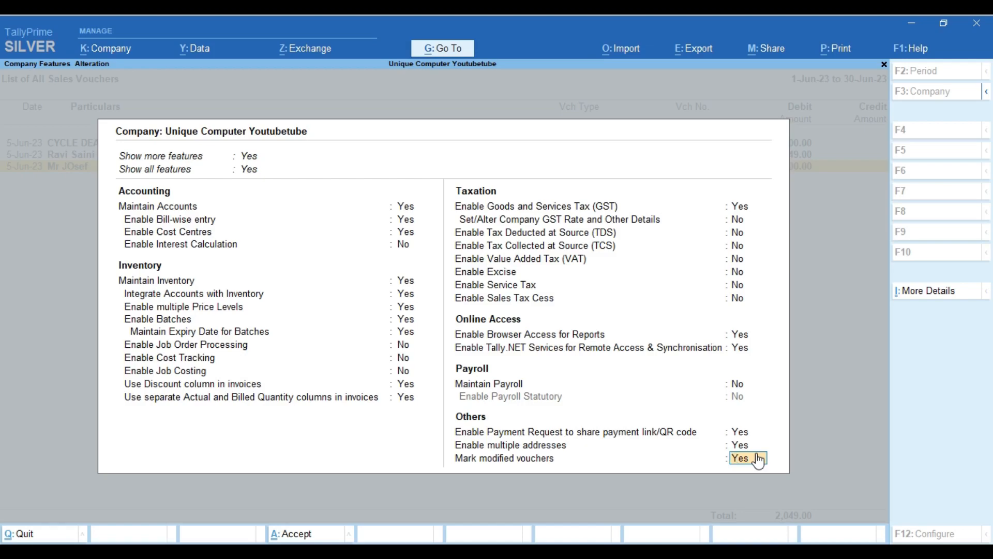
key(Return)
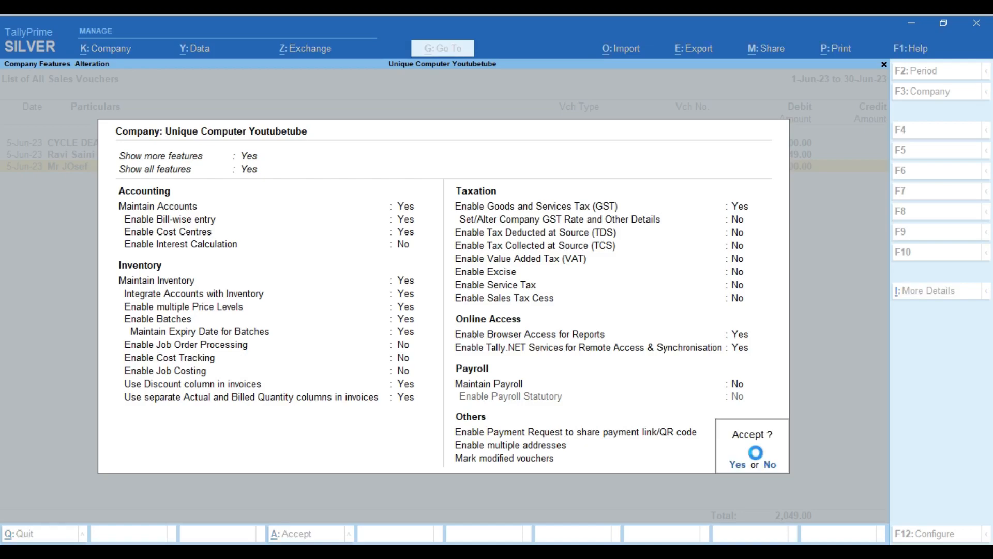
key(Return)
Start a new sales voucher and move past the reference number
key(alt)
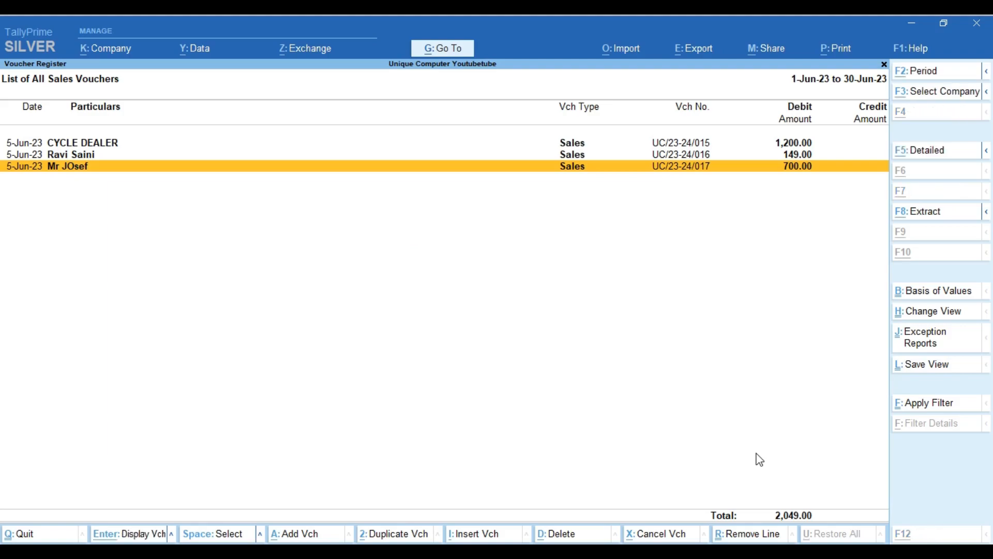
key(alt+a)
key(Return)
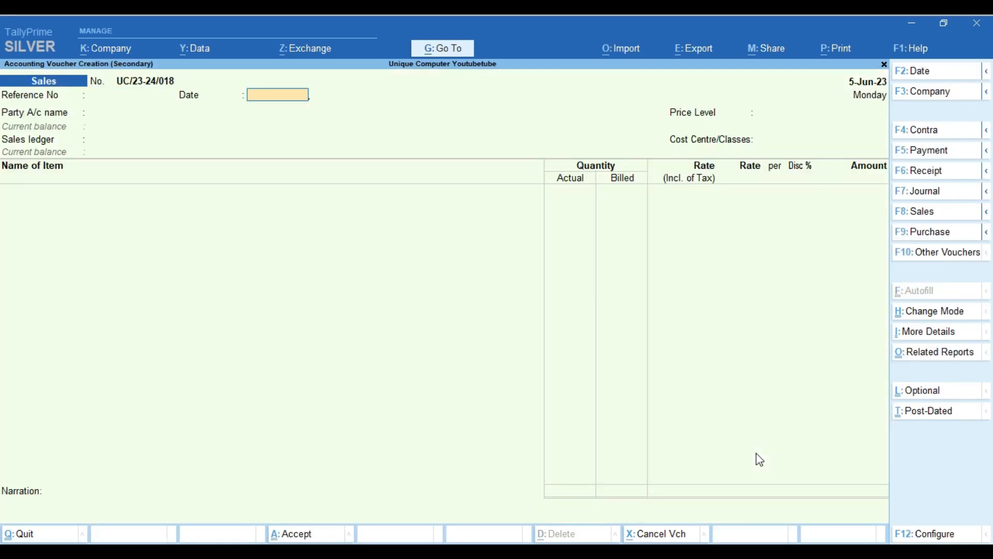
From the party field, create a new customer ledger with the customer's name under Sundry Debtors
key(Return)
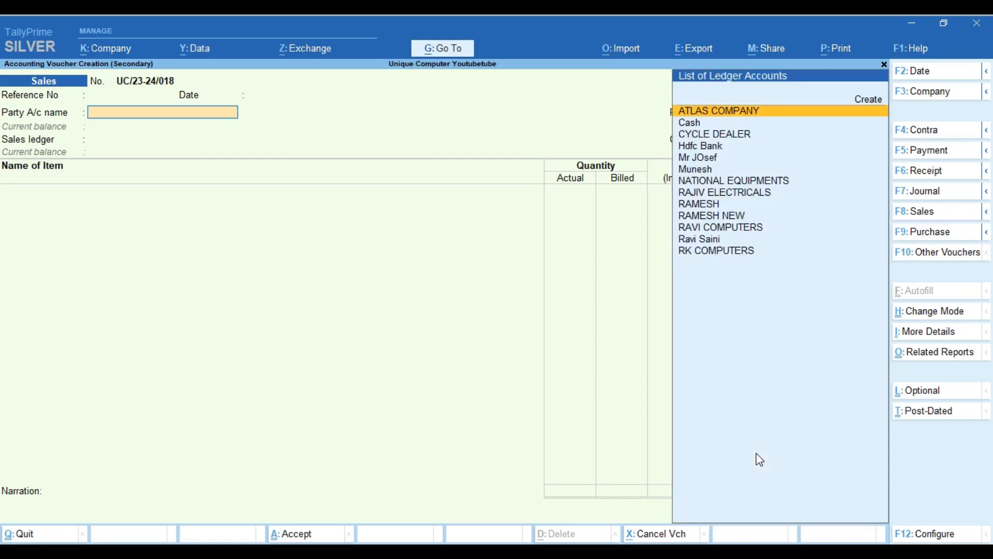
key(ctrl)
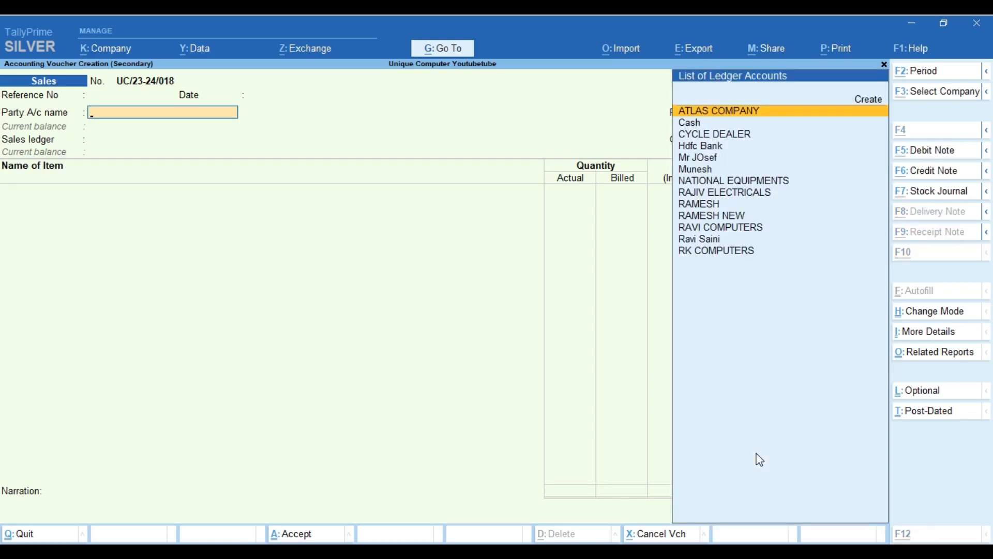
key(alt+c)
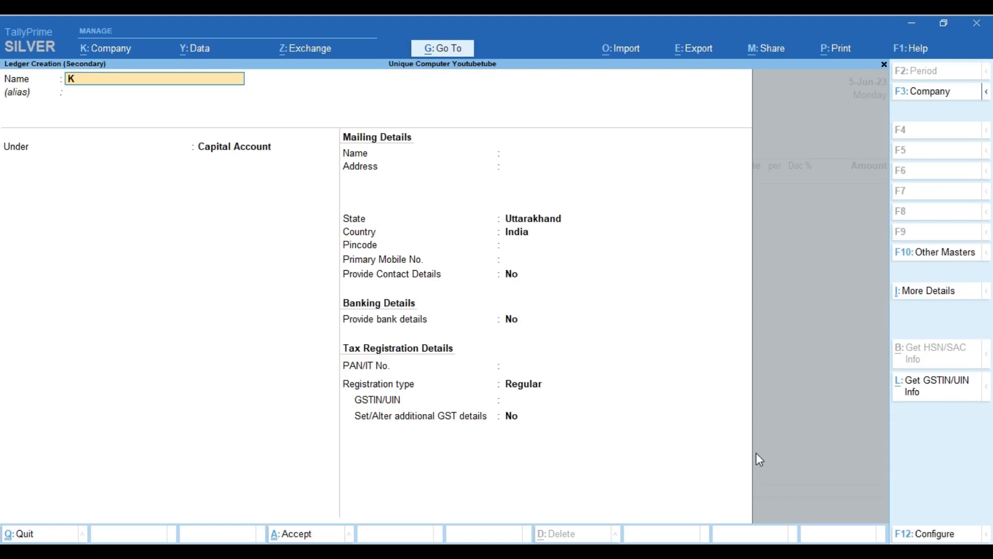
key(Return)
text(Deb)
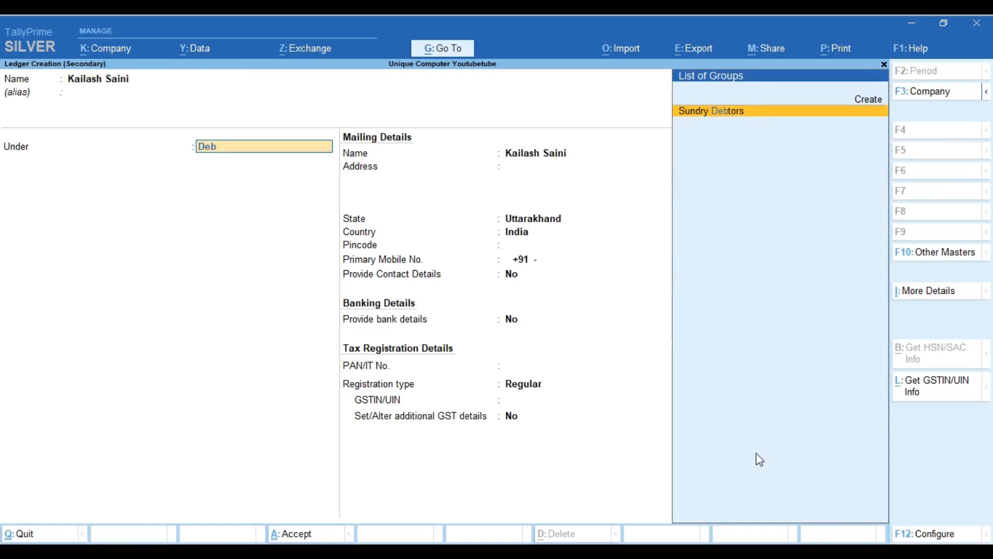
key(Return)
Give it a 21-day credit period, credit-day checking, address Roorkee, and multiple mailing details on
key(Return)
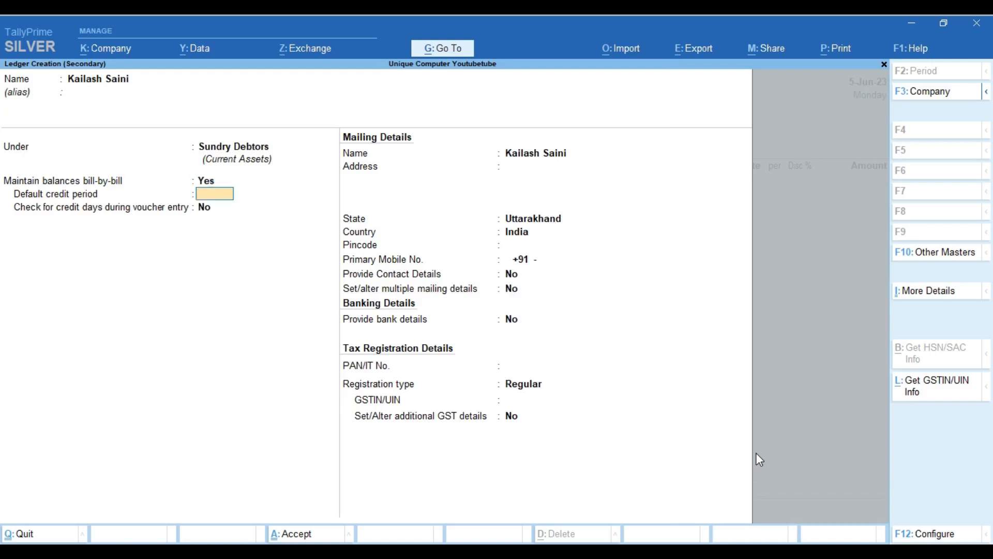
text(21)
key(Return)
text(y)
key(Return)
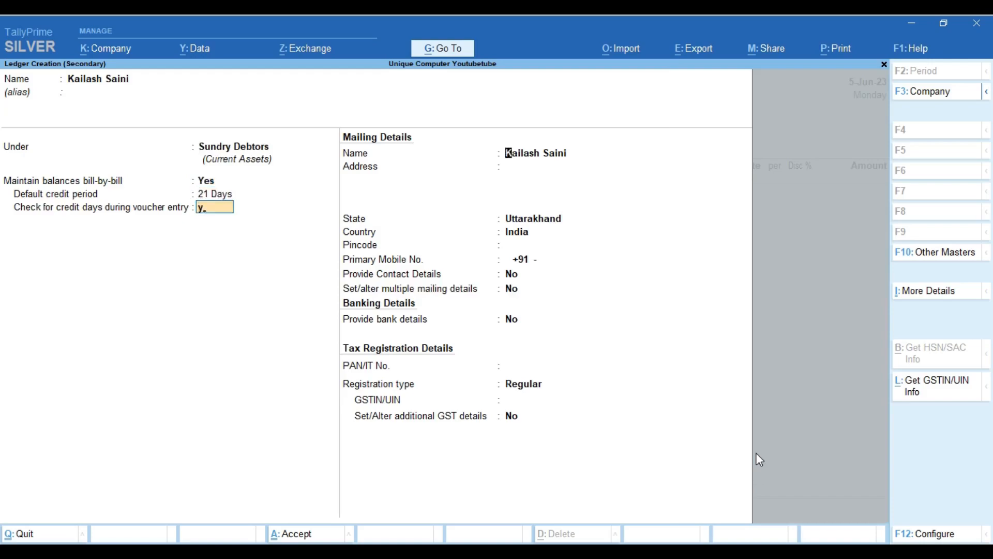
key(Return)
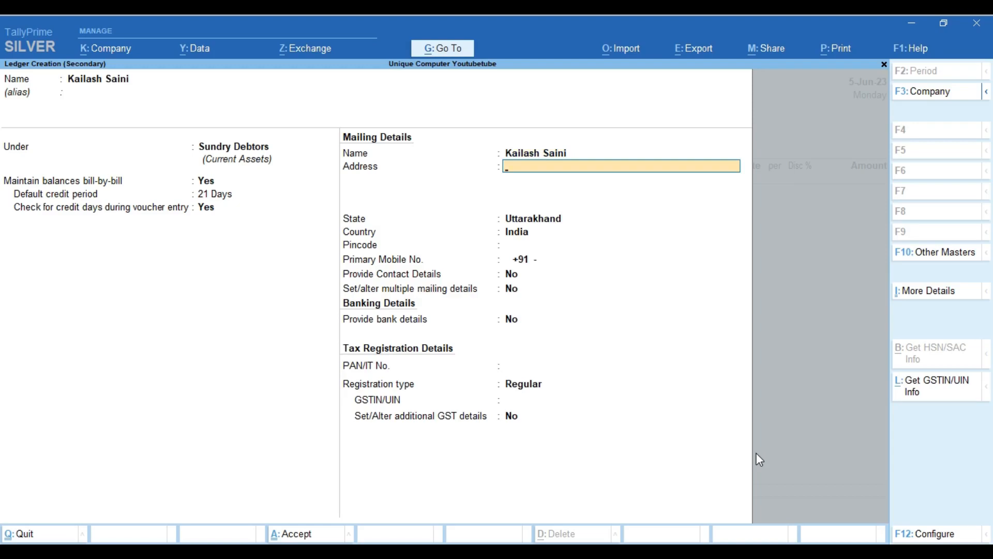
text(Roorkee)
key(Return)
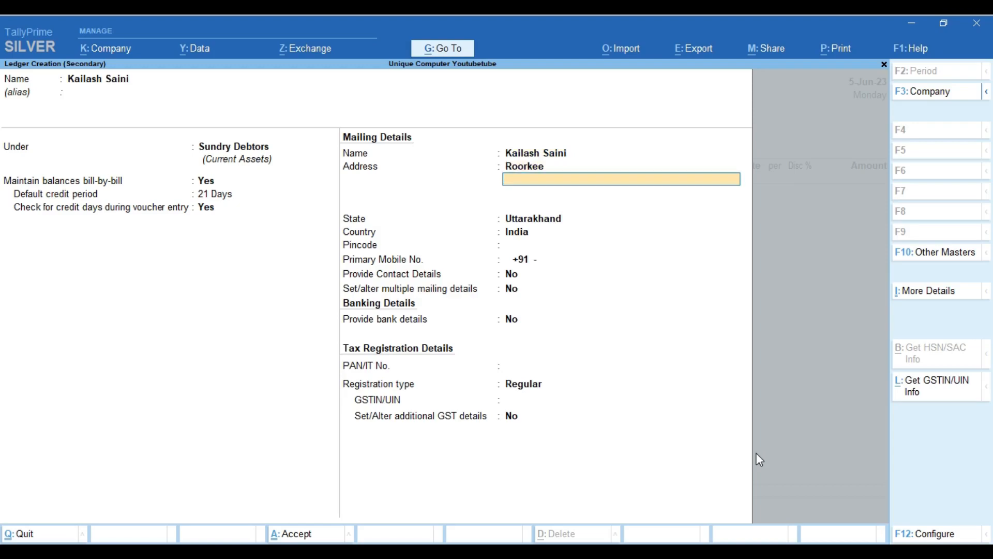
key(Return)
key(Return)
key(Return)
key(Return)
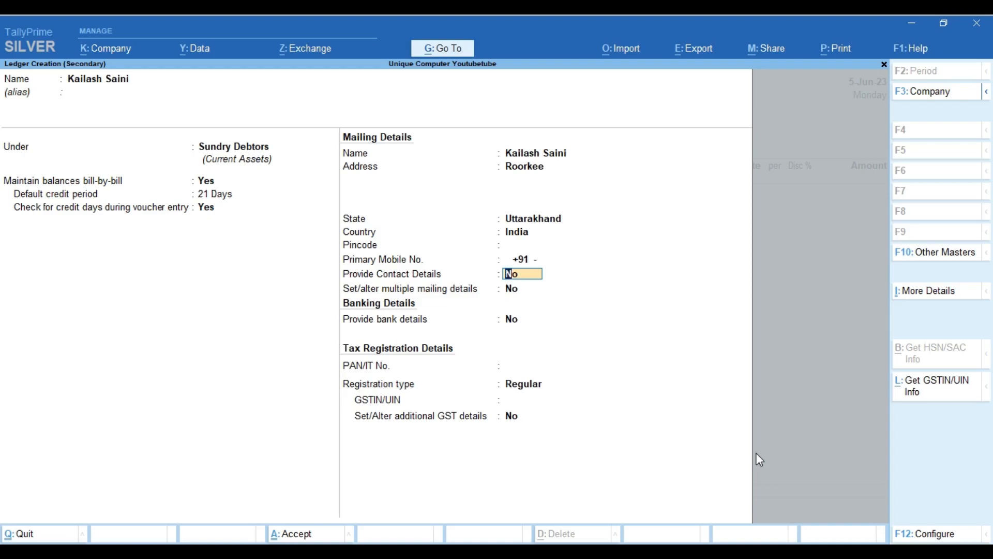
key(Return)
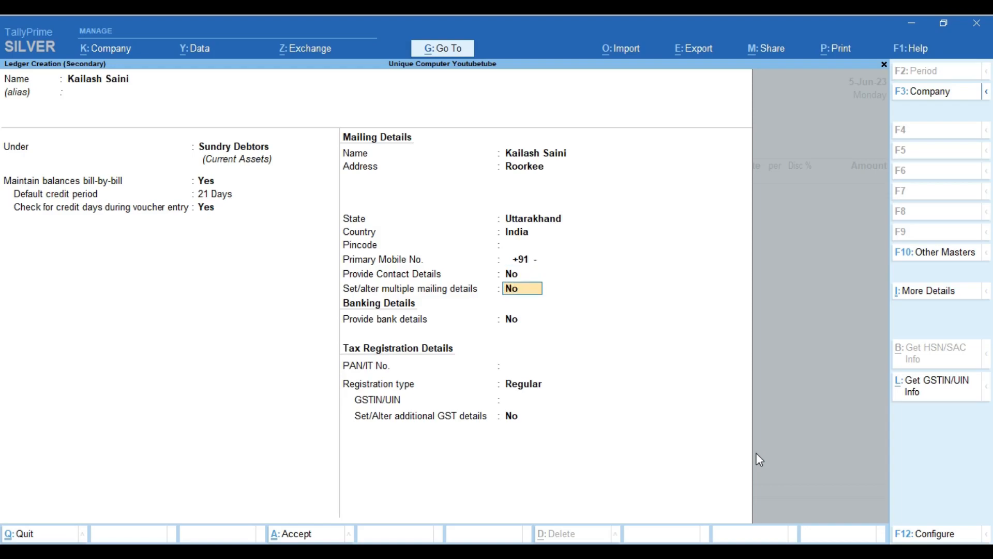
text(y)
key(Return)
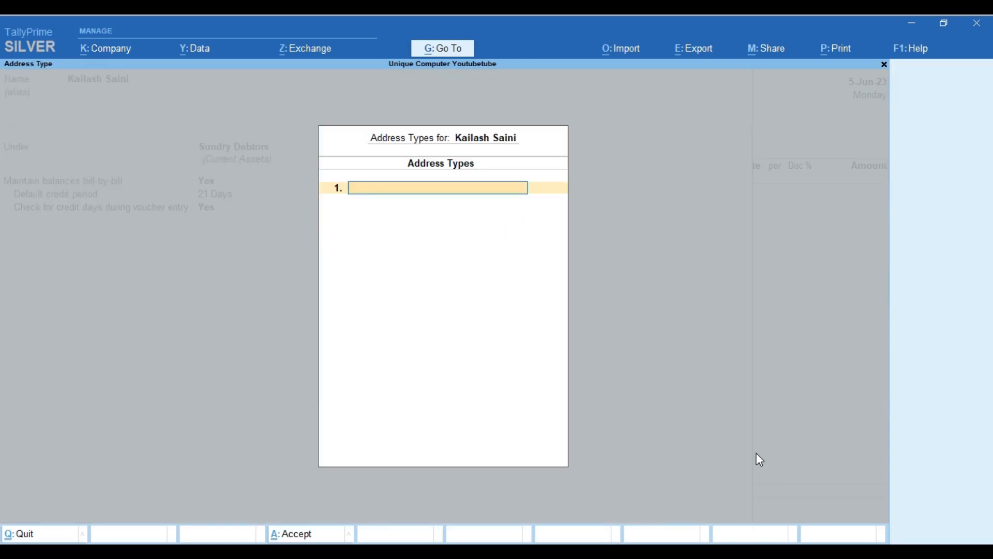
Add the Roorkee address type with its address, state Uttarakhand and pincode
text(Roorkee)
key(Return)
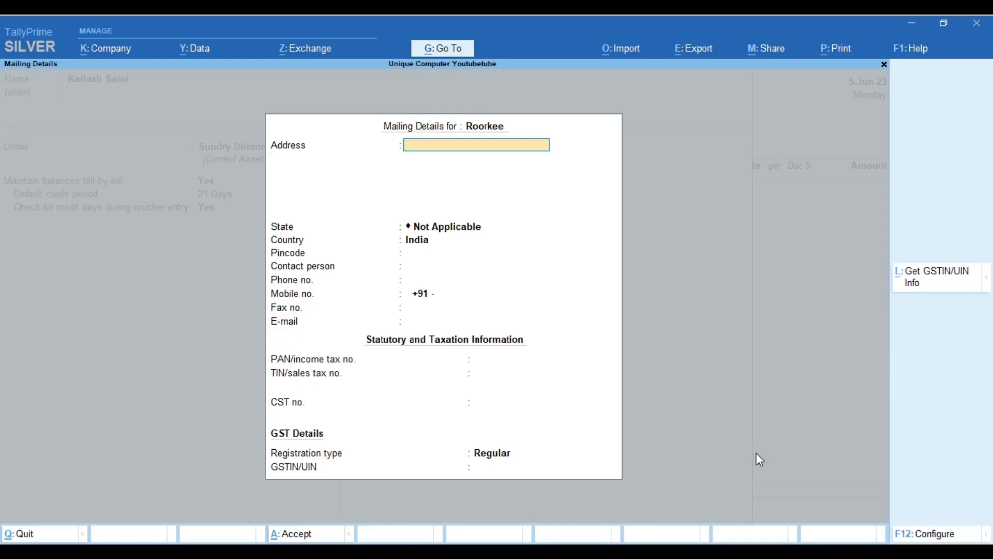
text(Kailash)
key(Return)
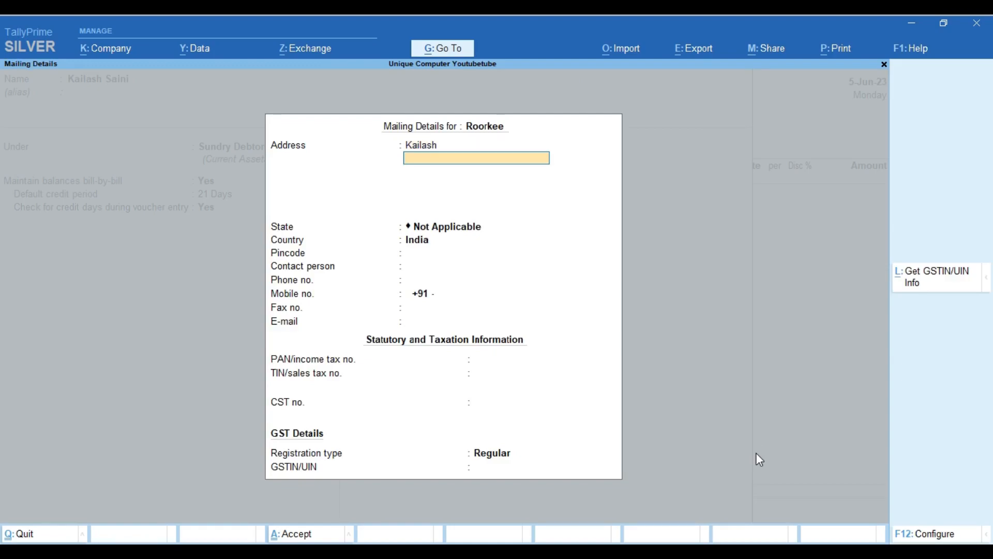
text(Roorkee)
key(Return)
key(Return)
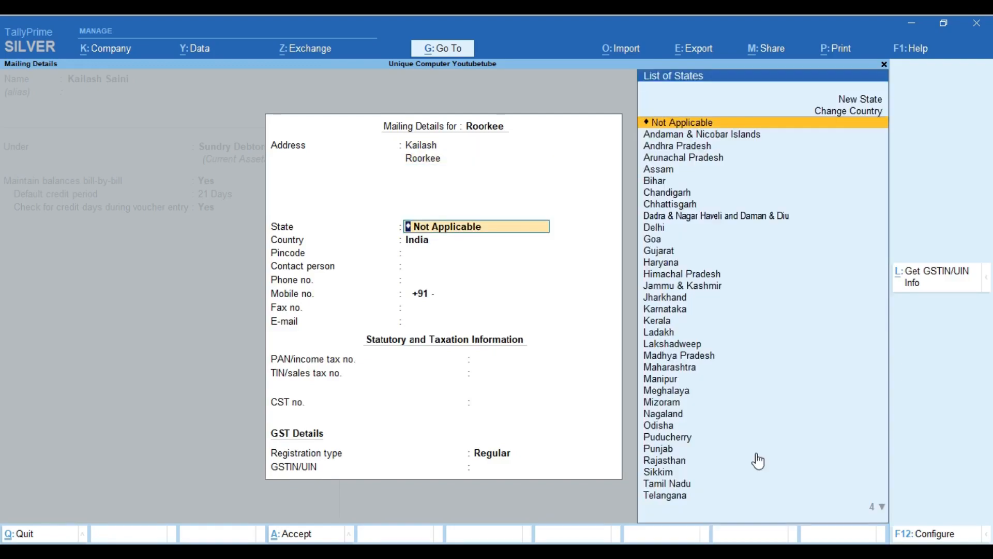
text(Utt)
key(Return)
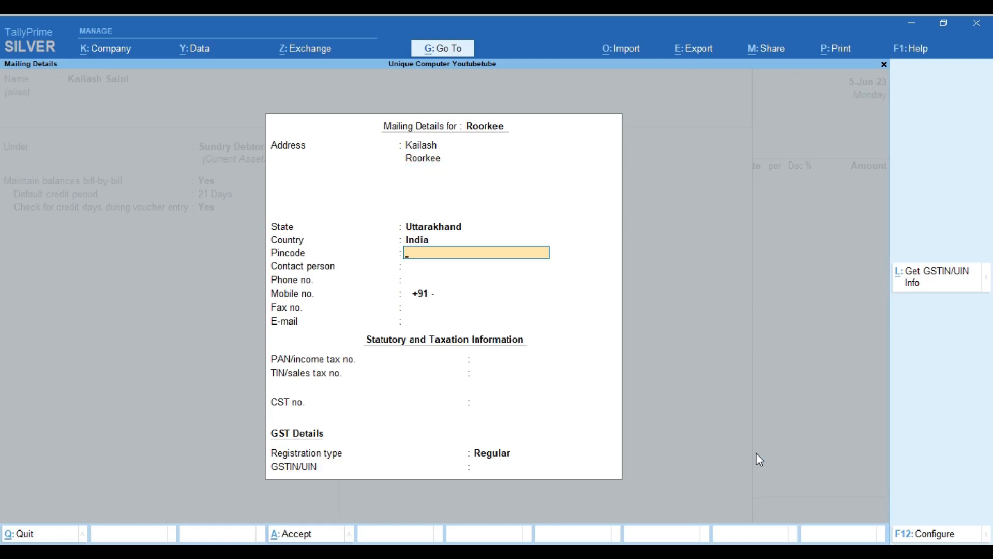
text(247667)
key(Return)
key(Return)
key(Return)
key(Return)
key(Return)
key(Return)
key(Return)
key(Return)
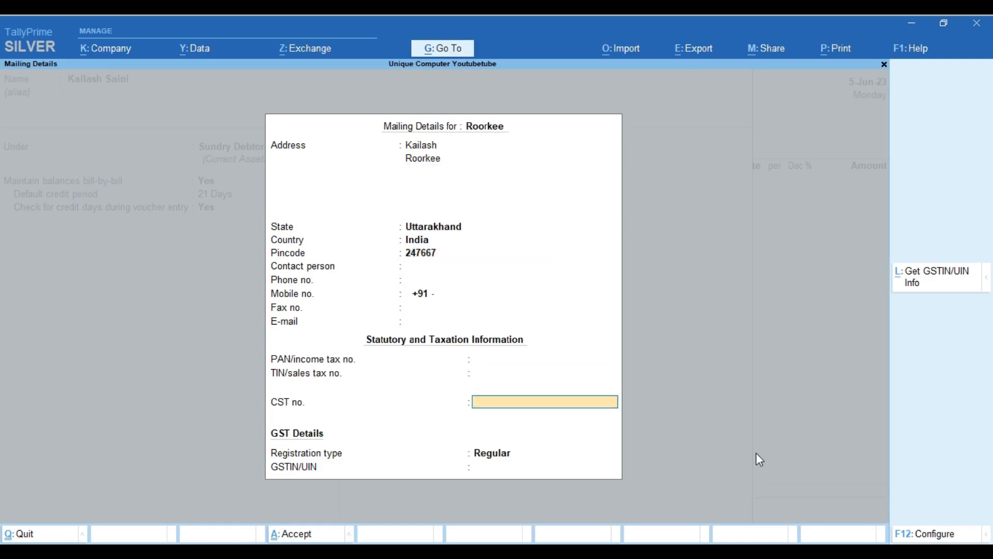
key(Return)
key(Return)
key(Return)
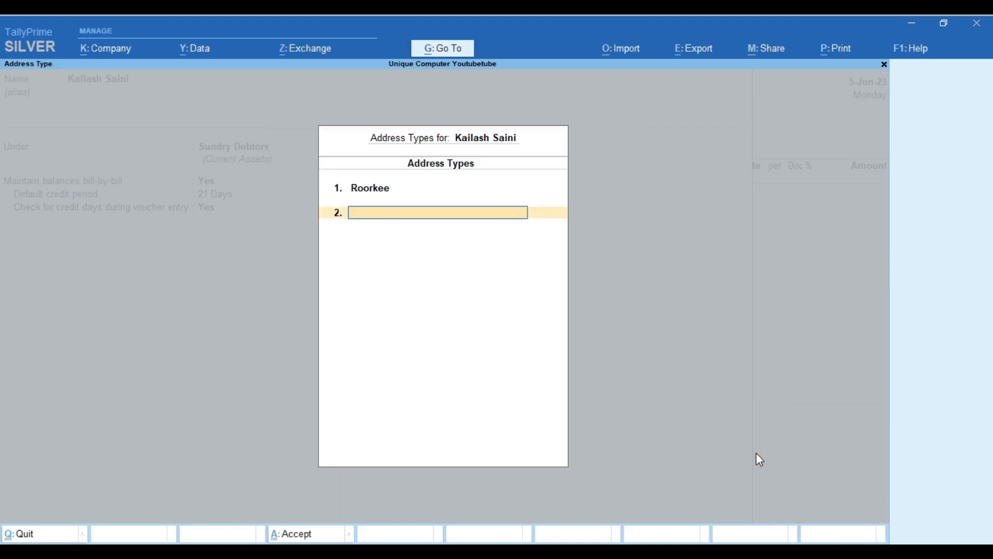
text(Sahranpur)
Fill the Sahranpur address: Saharanpur, state Uttar Pradesh, pincode and mobile number
key(Return)
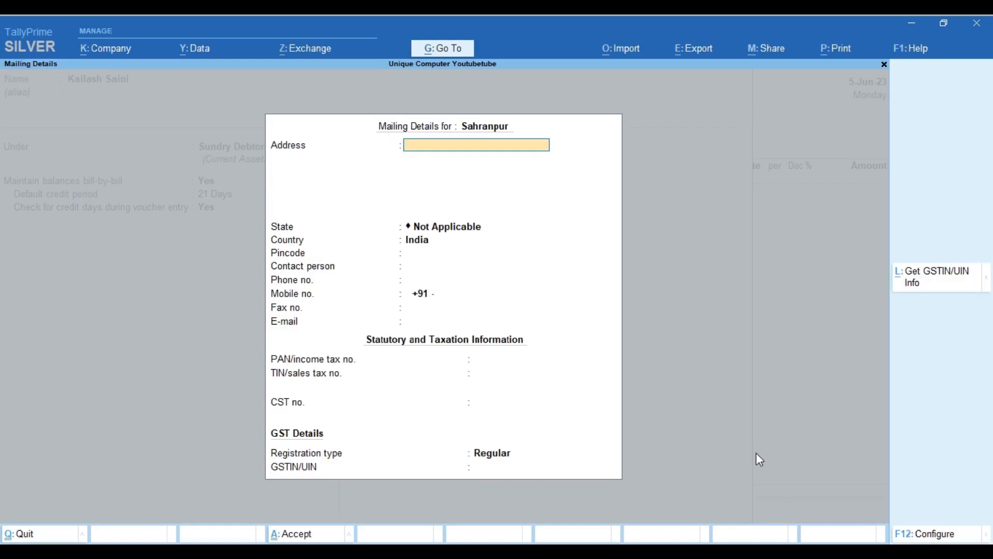
key(Return)
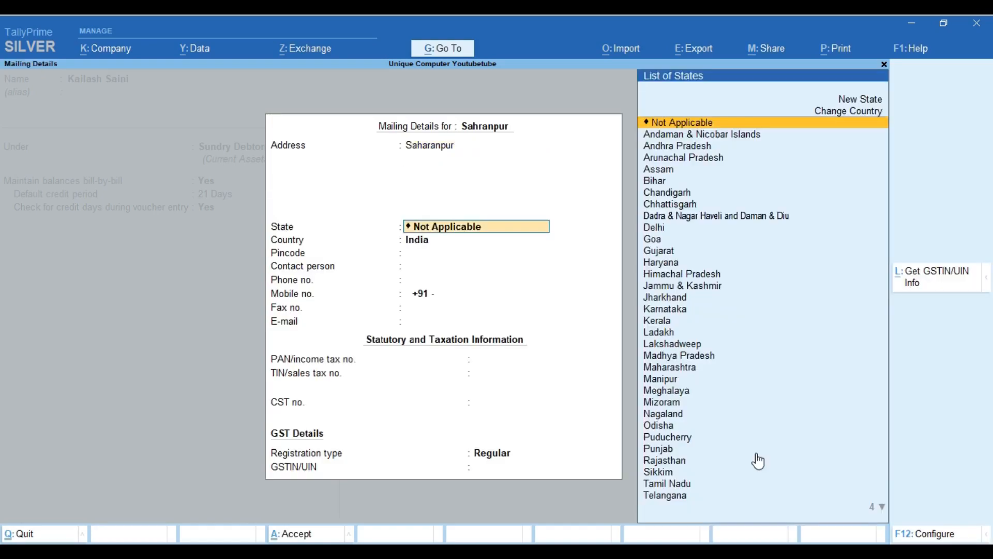
key(Return)
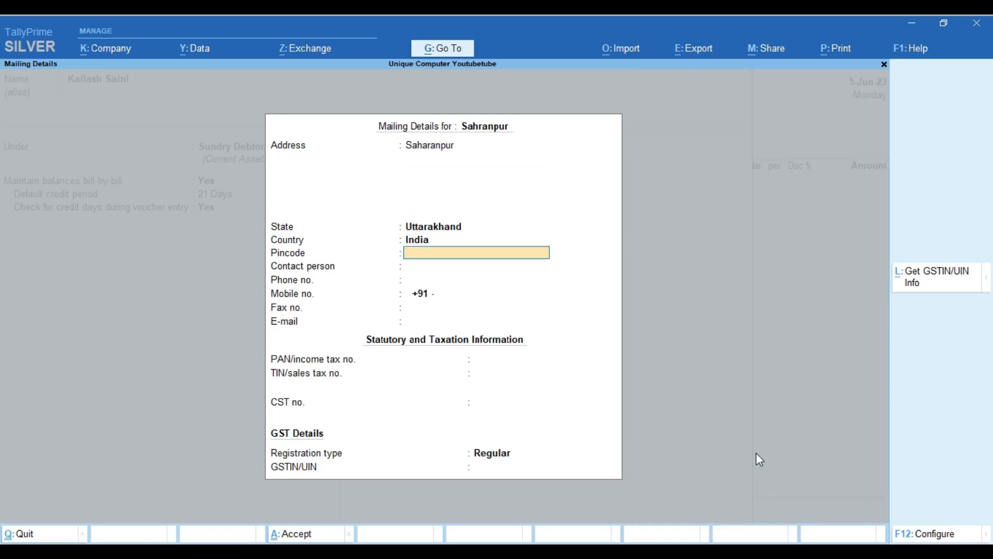
key(Up)
key(Up)
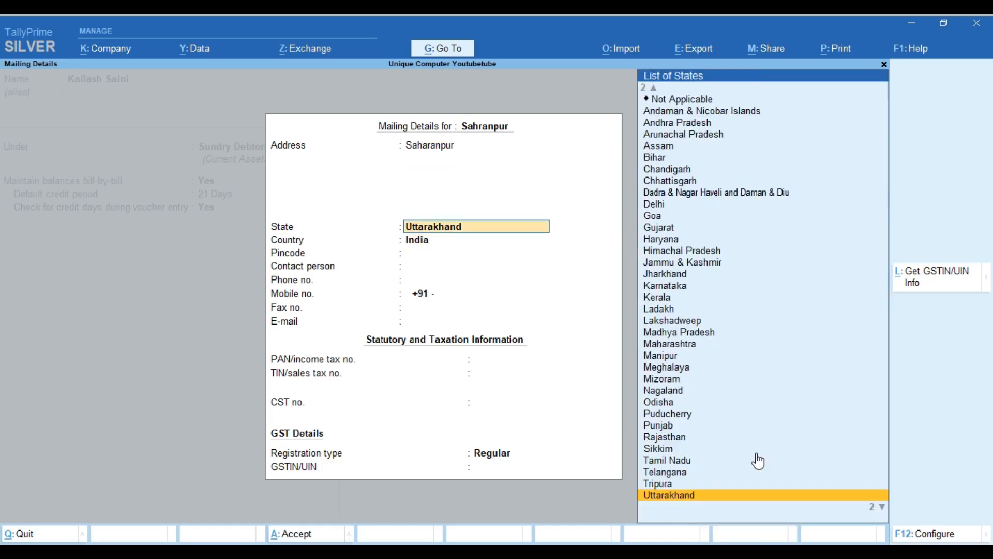
key(Down)
key(Return)
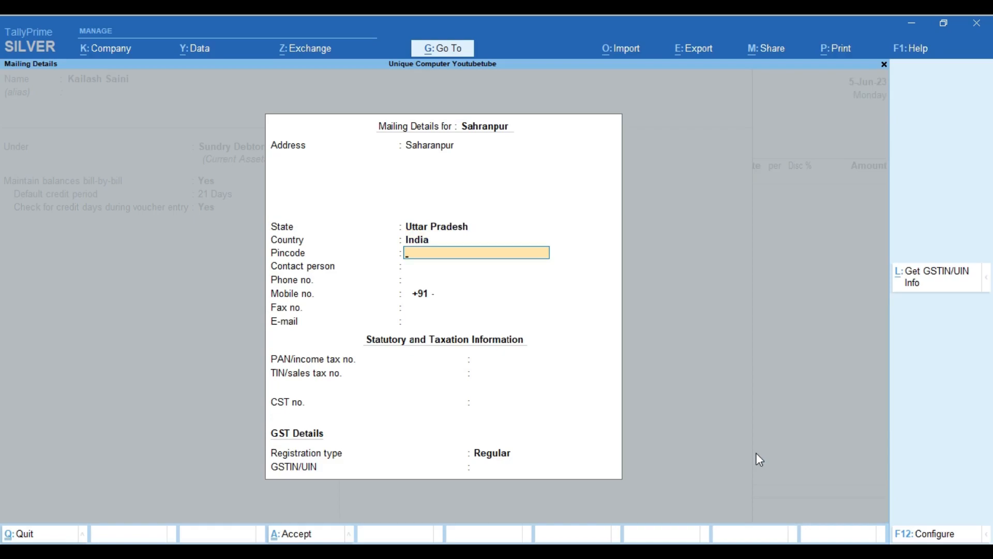
key(Return)
key(Return)
key(Return)
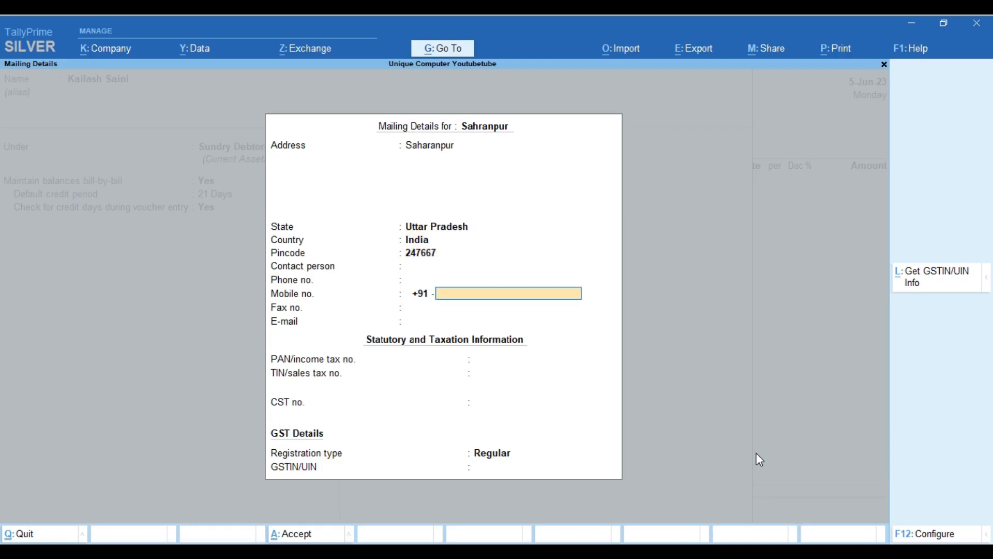
key(Return)
key(Return)
key(Return)
key(Return)
key(Return)
key(Return)
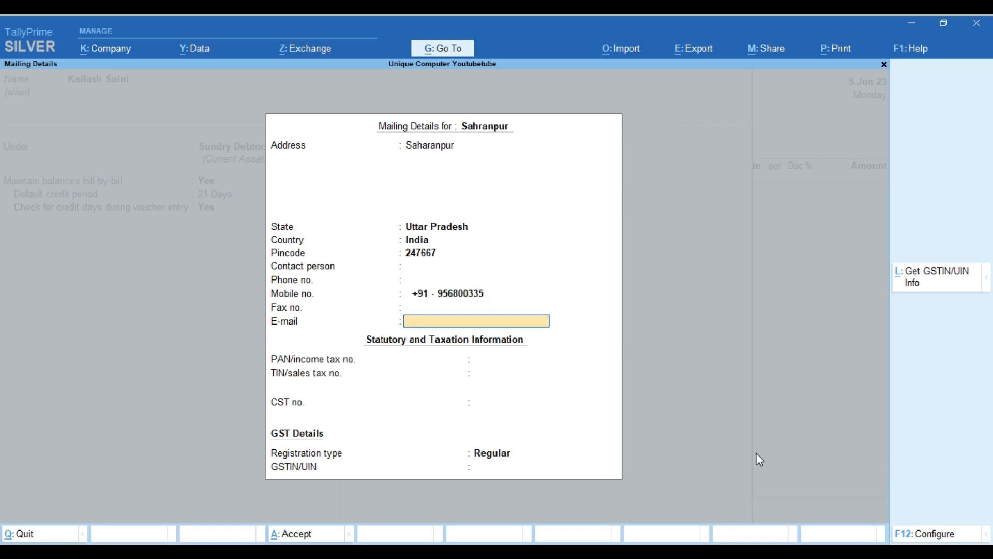
key(Return)
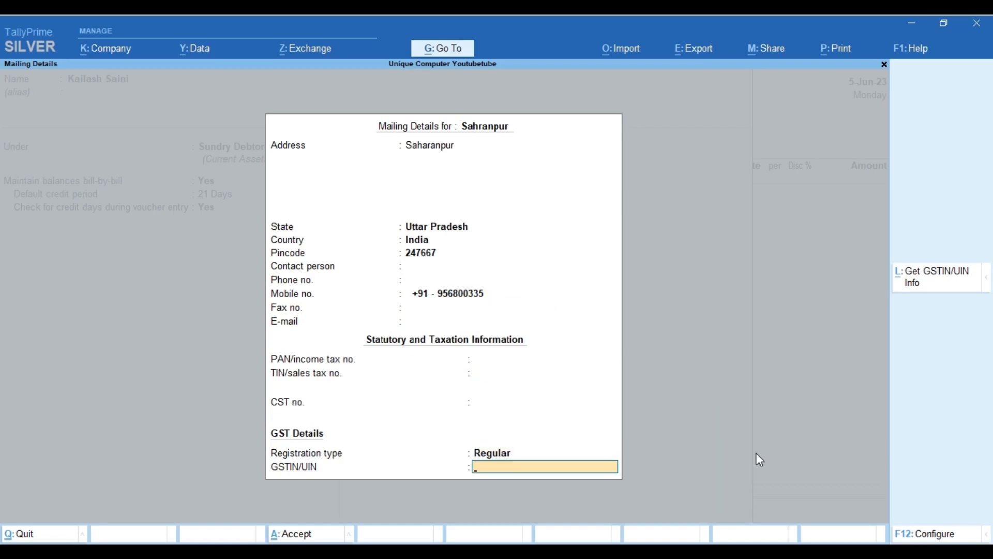
key(Return)
key(Return)
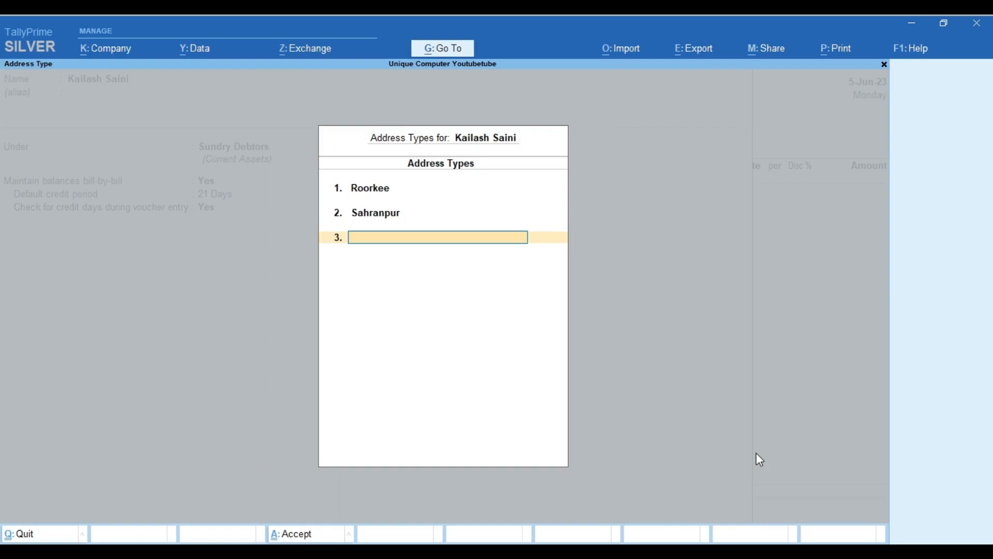
Save the new customer ledger and skip the dispatch details to the buyer's address type
key(ctrl+a)
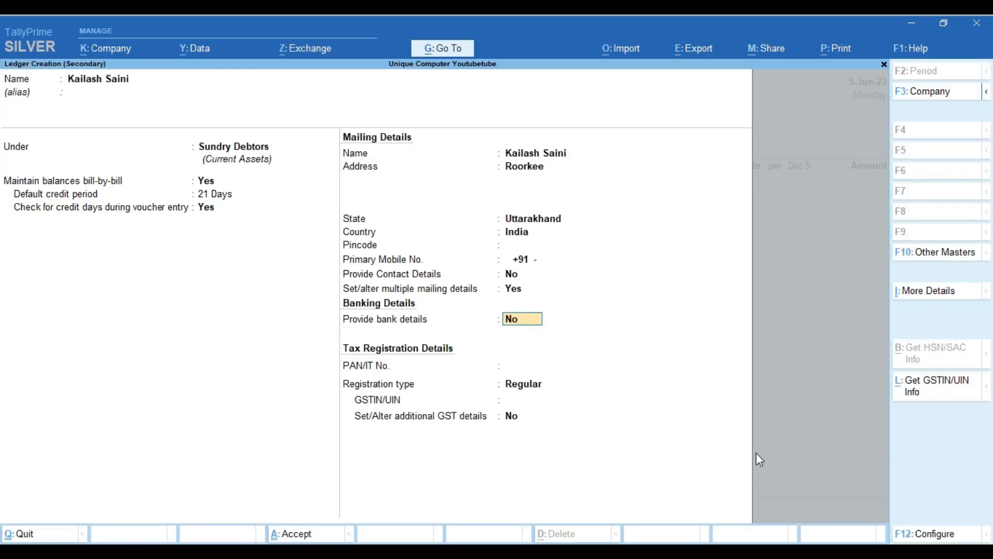
key(ctrl+a)
key(Return)
key(Return)
key(Return)
key(Return)
key(Return)
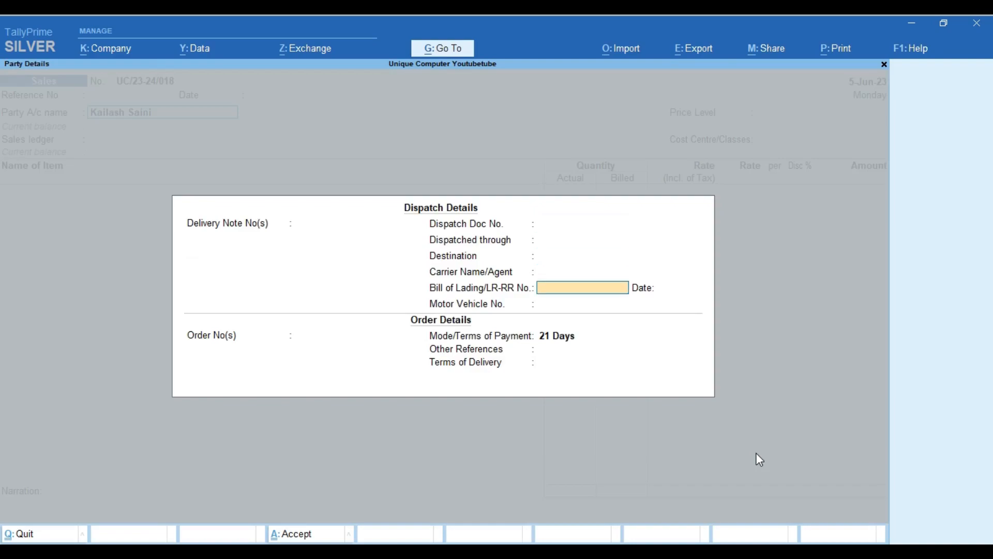
key(Return)
key(Return)
key(Return)
key(Return)
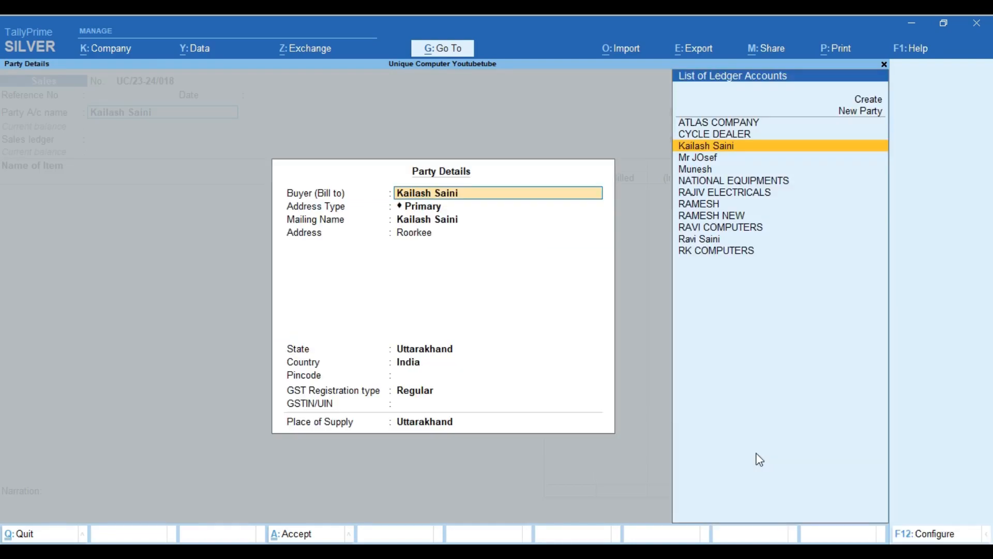
key(Return)
key(Return)
Set the buyer's address type to Sahranpur, then return to the buyer field
key(Up)
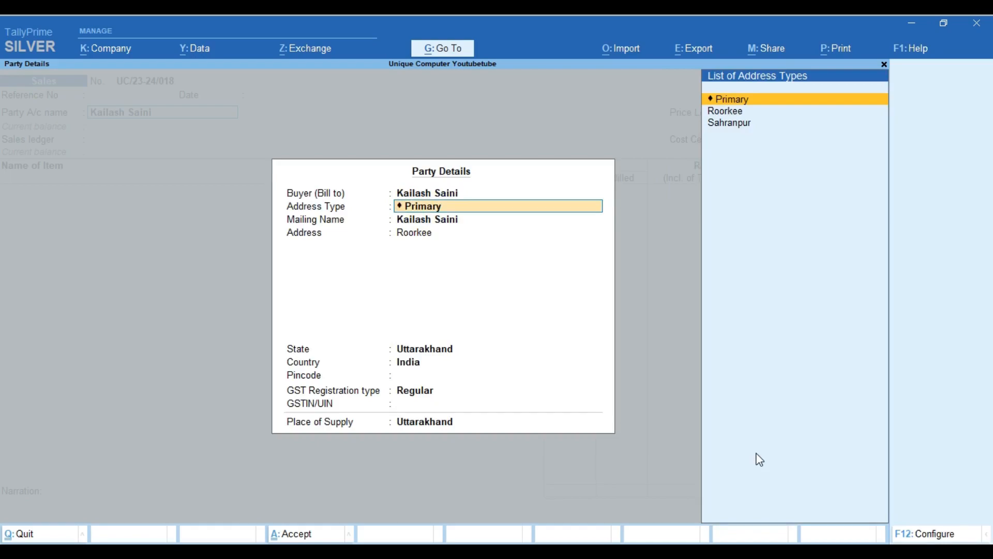
key(Down)
key(Return)
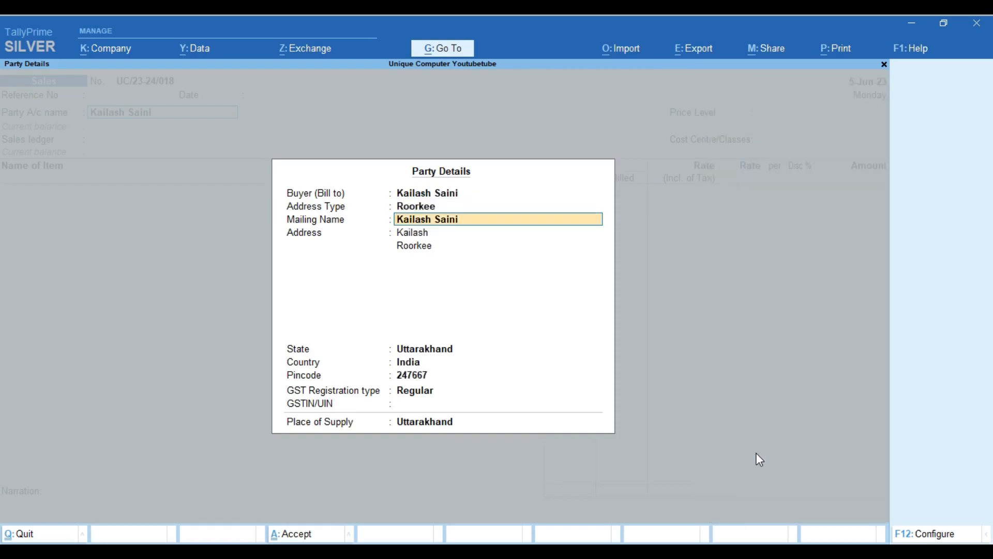
key(BackSpace)
key(Down)
key(Return)
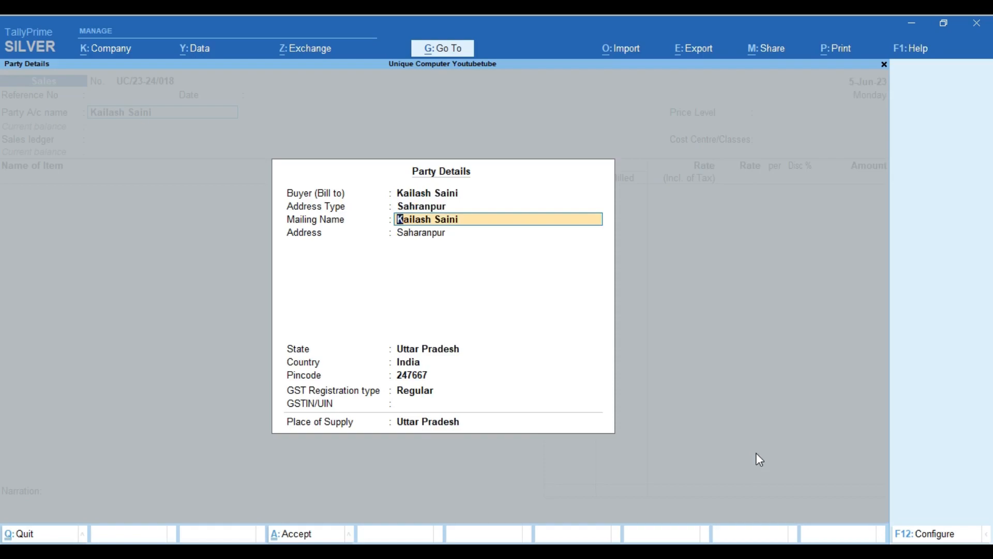
key(BackSpace)
key(BackSpace)
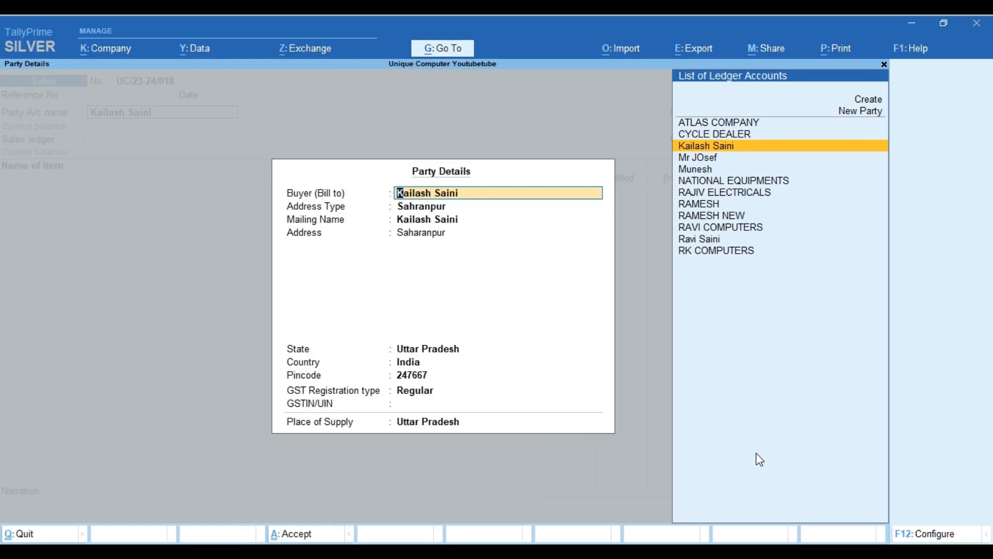
key(BackSpace)
Turn Provide Buyer details off in the voucher configuration and skip past the dispatch details
key(Escape)
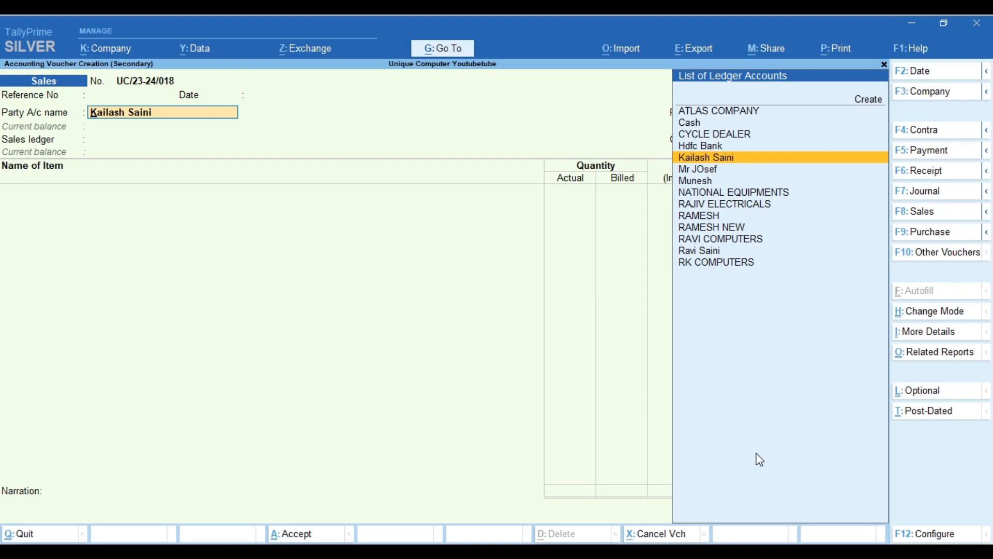
key(F12)
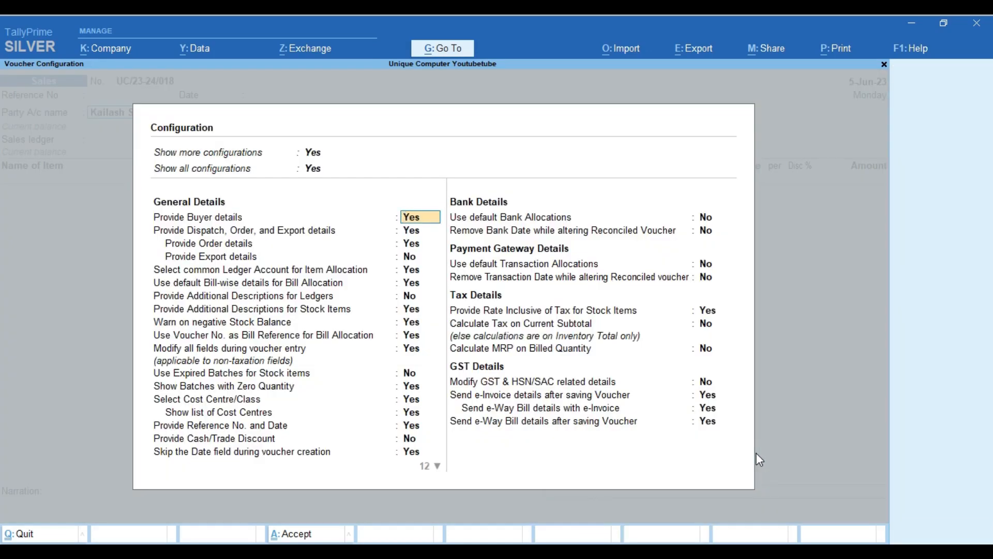
key(Return)
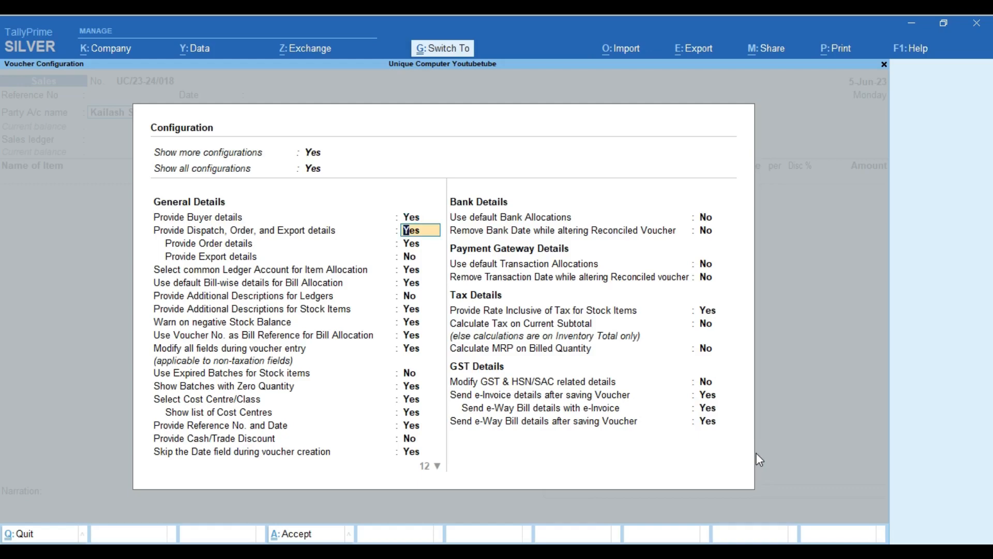
key(Up)
key(n)
key(Return)
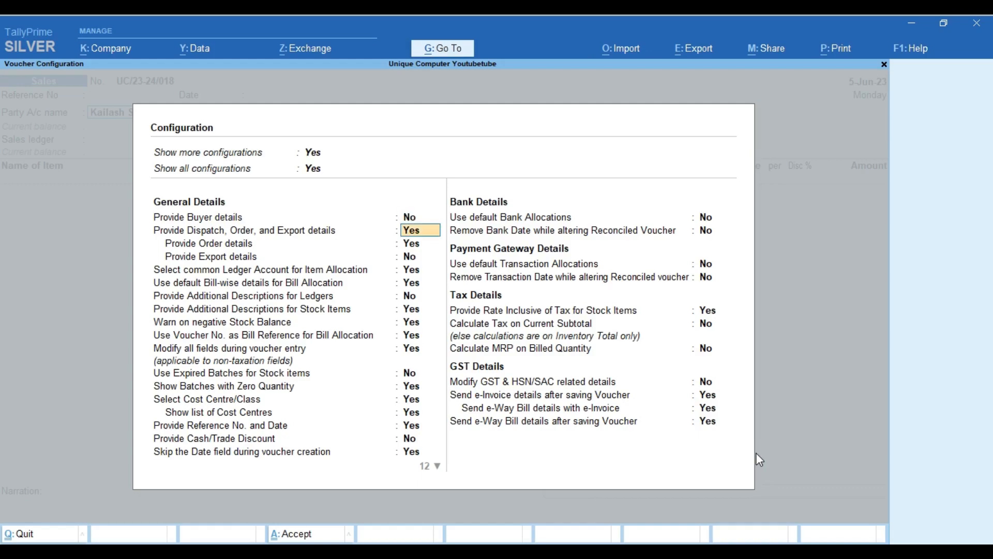
key(ctrl+a)
key(Return)
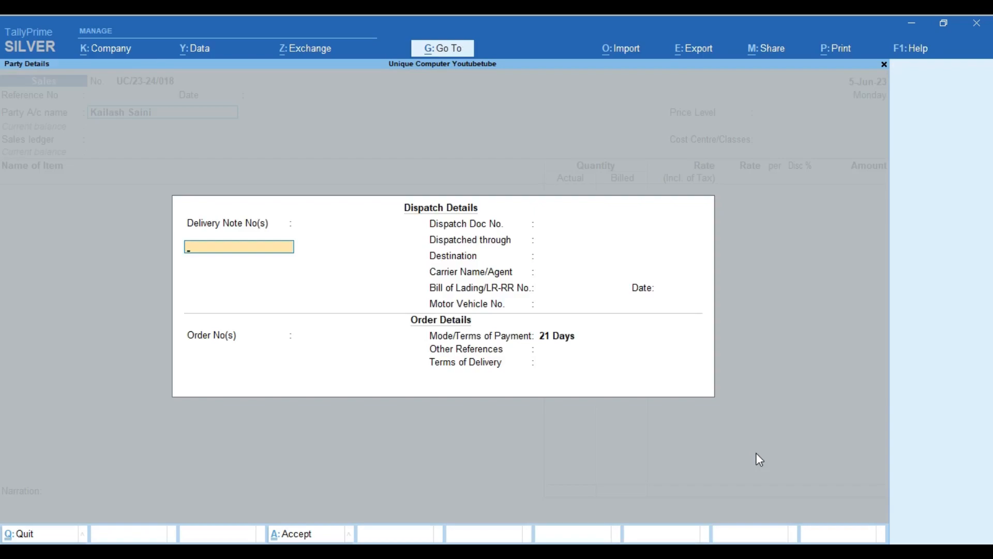
key(Return)
key(Return)
key(Return)
key(Return)
key(Return)
key(Return)
key(Return)
key(Return)
key(Return)
key(Return)
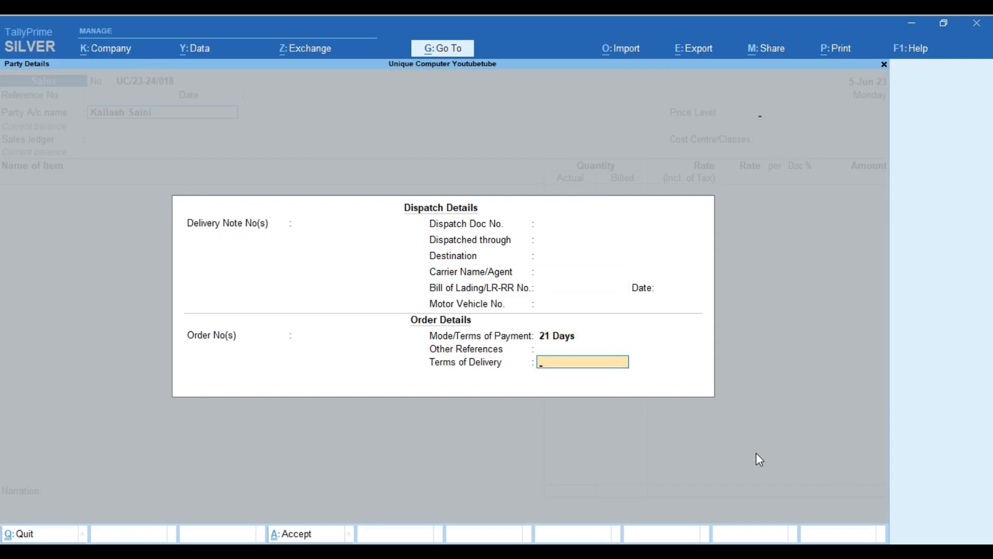
key(Return)
key(BackSpace)
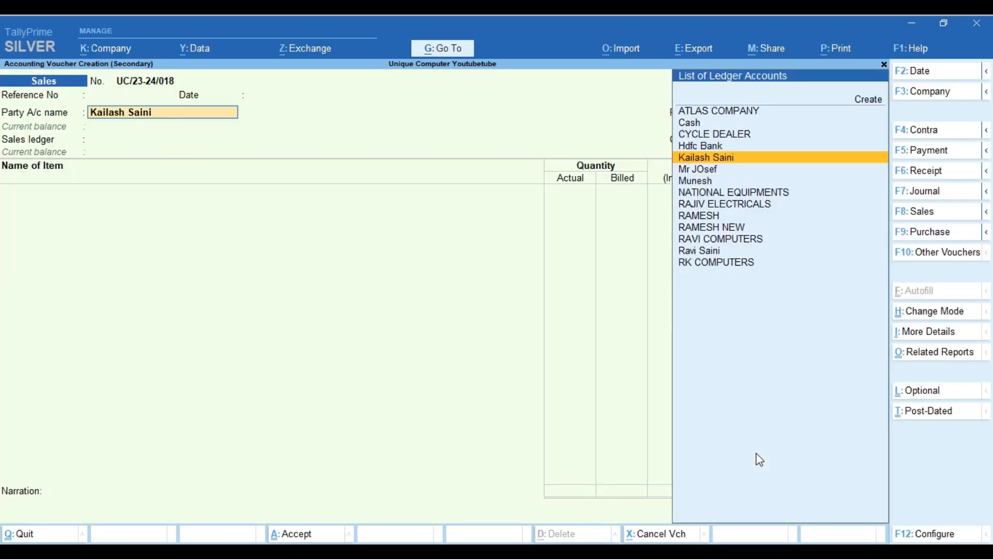
Turn buyer details back on and continue through dispatch details to the Party Details
key(F12)
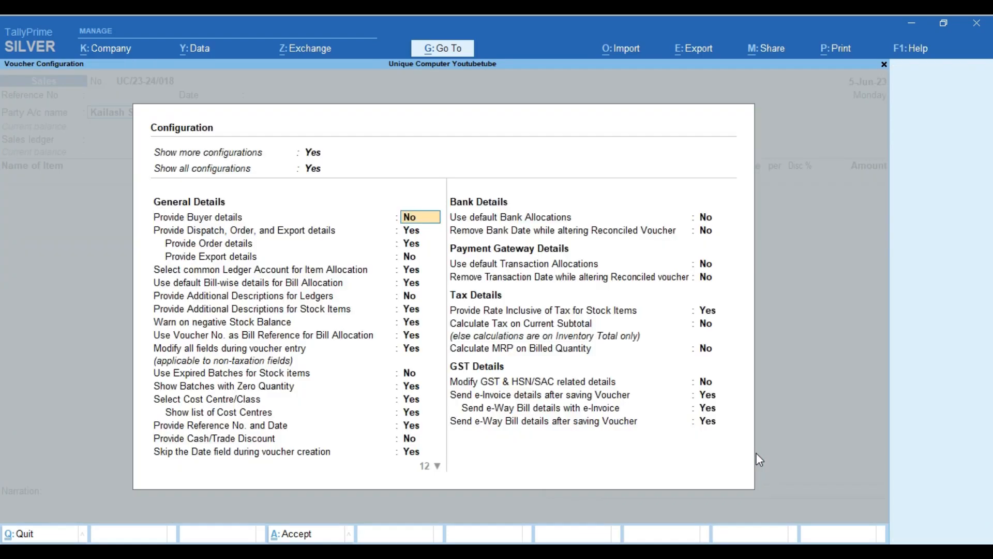
key(y)
key(Return)
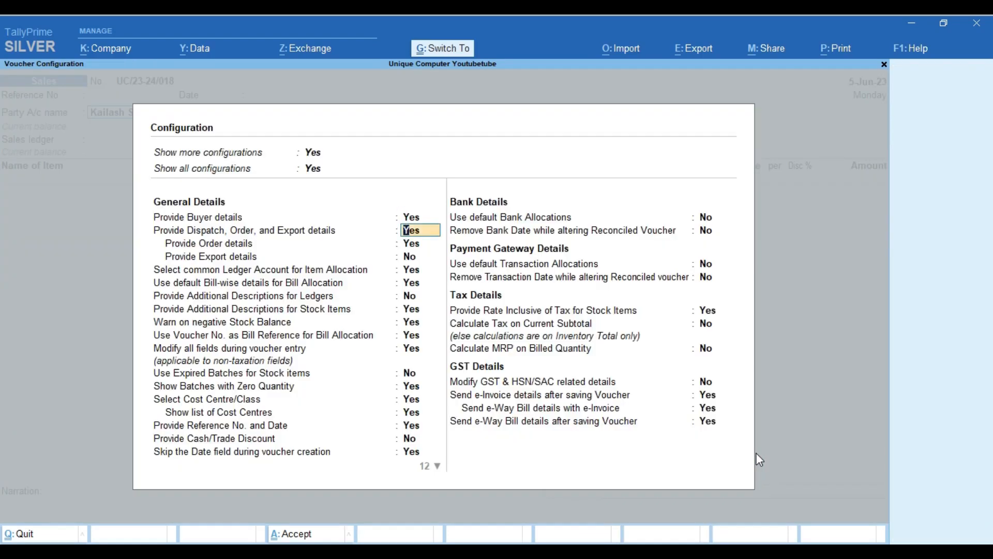
key(ctrl+a)
key(Return)
key(Return)
key(Return)
key(Return)
key(Return)
key(Return)
key(Return)
key(Return)
key(Return)
key(Return)
key(Return)
key(Return)
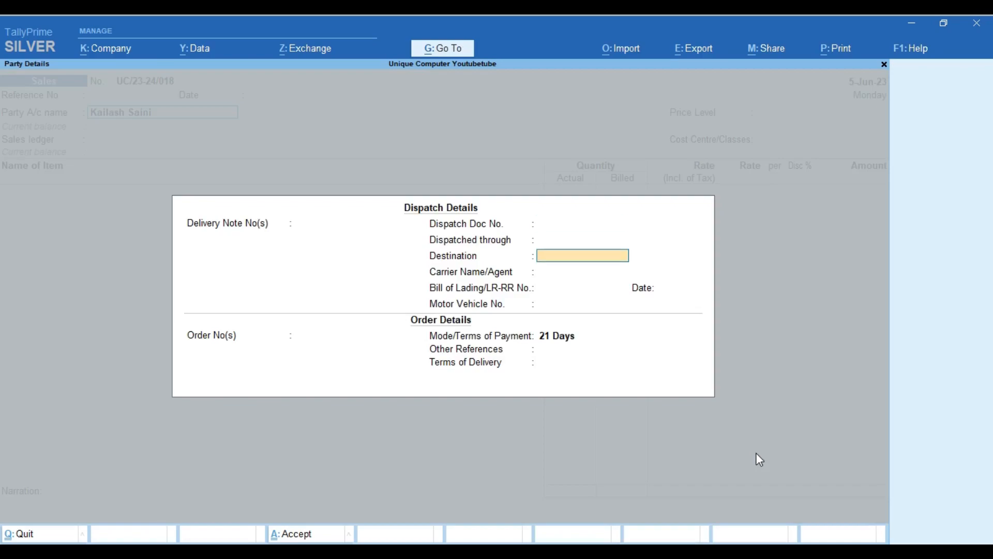
key(Return)
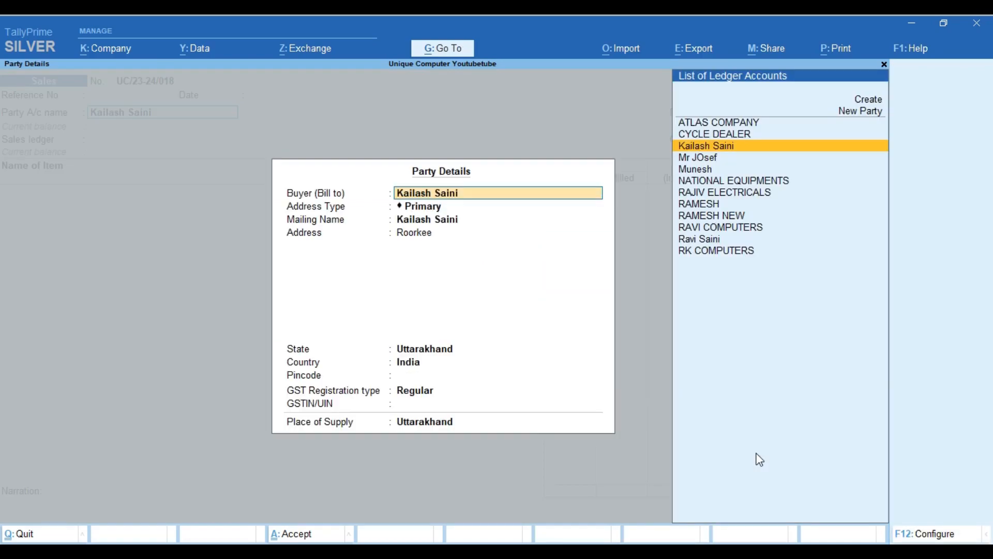
key(Return)
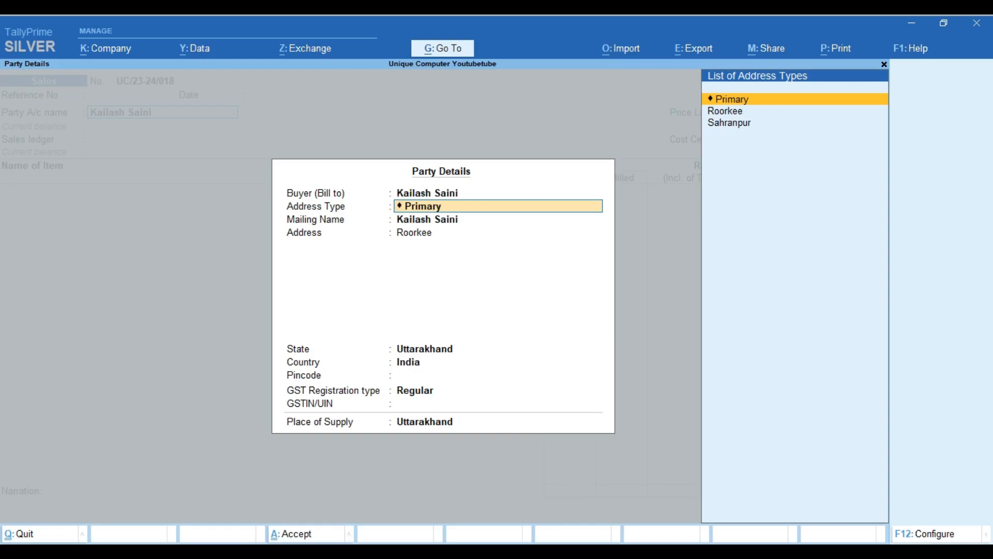
Turn on Provide separate Buyer and Consignee details in the Party Details configuration
click(932, 538)
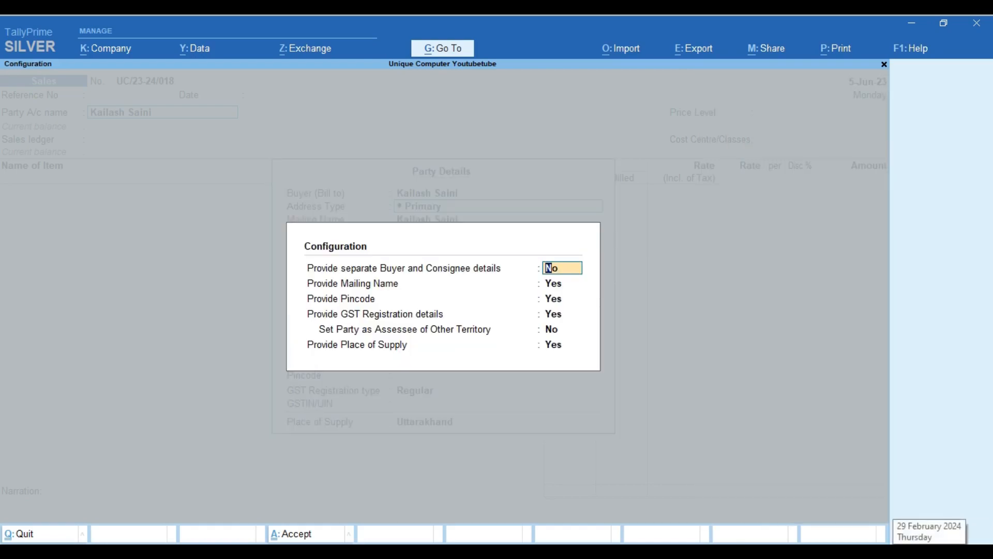
key(Return)
key(Return)
key(Return)
key(Down)
key(Up)
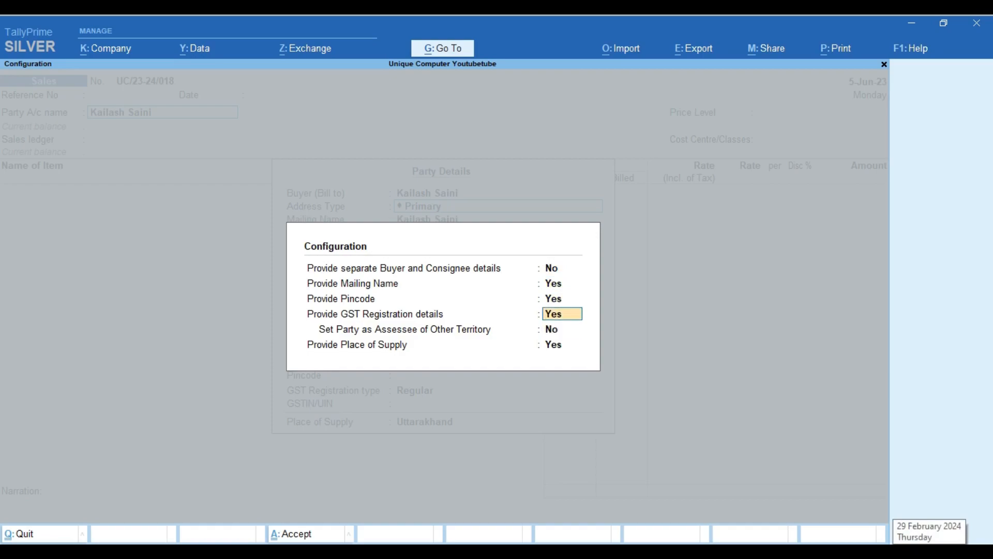
key(Up)
key(Up)
key(Up)
text(y)
key(Return)
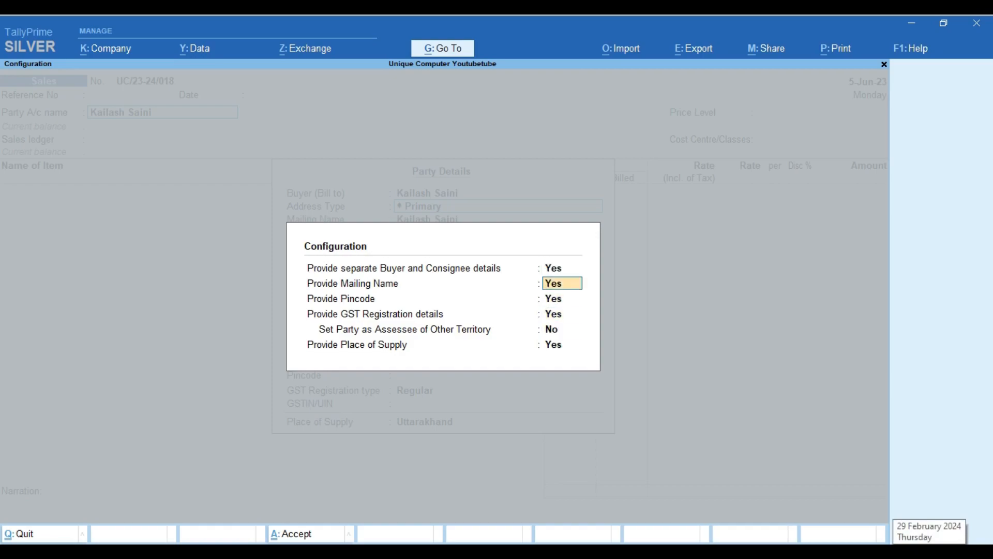
key(ctrl+a)
Set the buyer address to Roorkee and the consignee to Sahranpur, then accept the party details
key(Return)
key(Return)
key(Return)
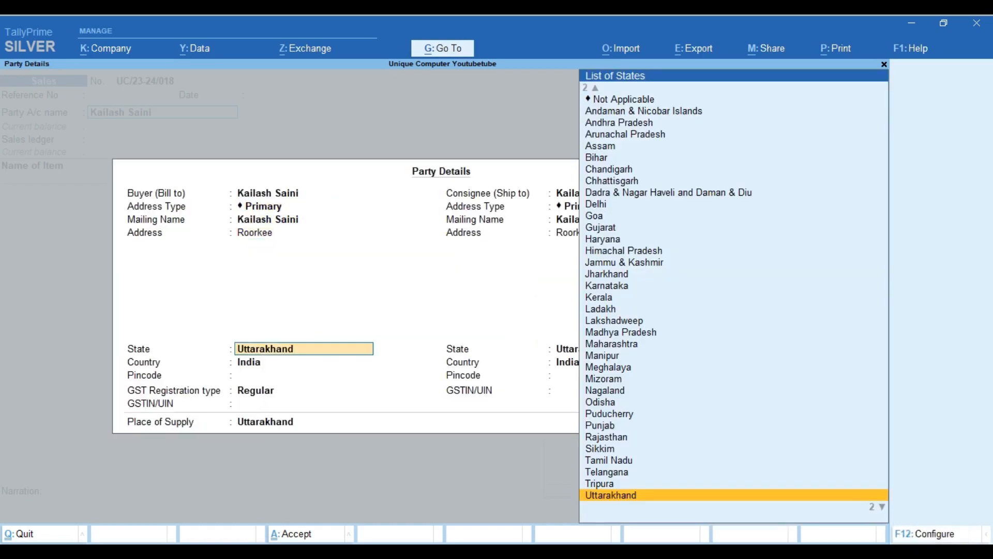
key(Up)
key(Up)
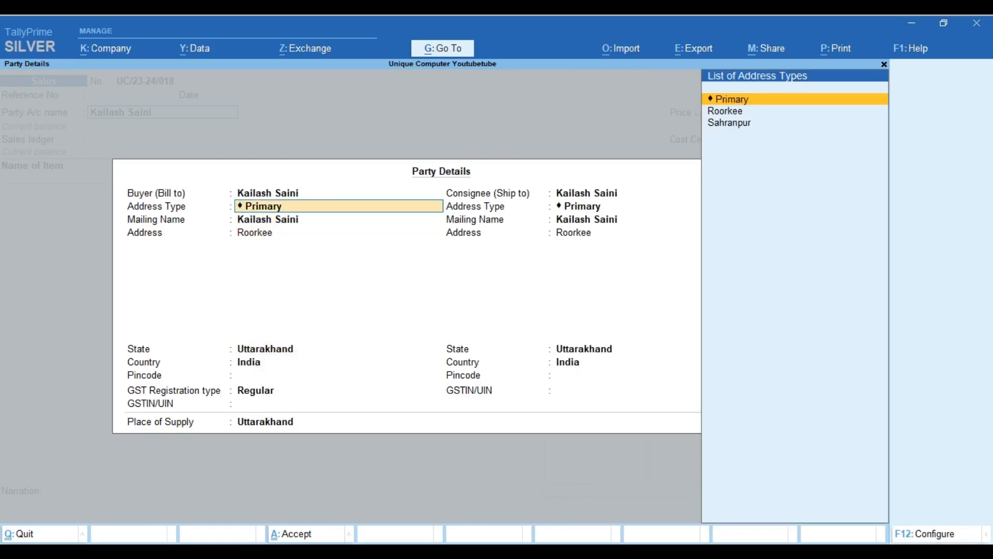
key(Return)
key(Up)
key(Down)
key(Return)
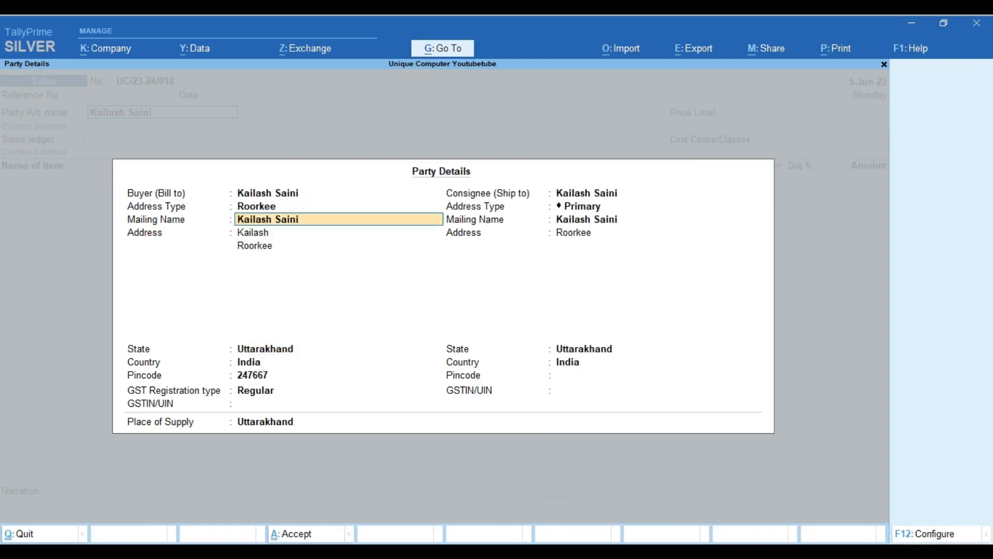
key(Return)
key(Return)
key(Return)
key(Return)
key(Return)
key(Return)
key(Return)
key(Return)
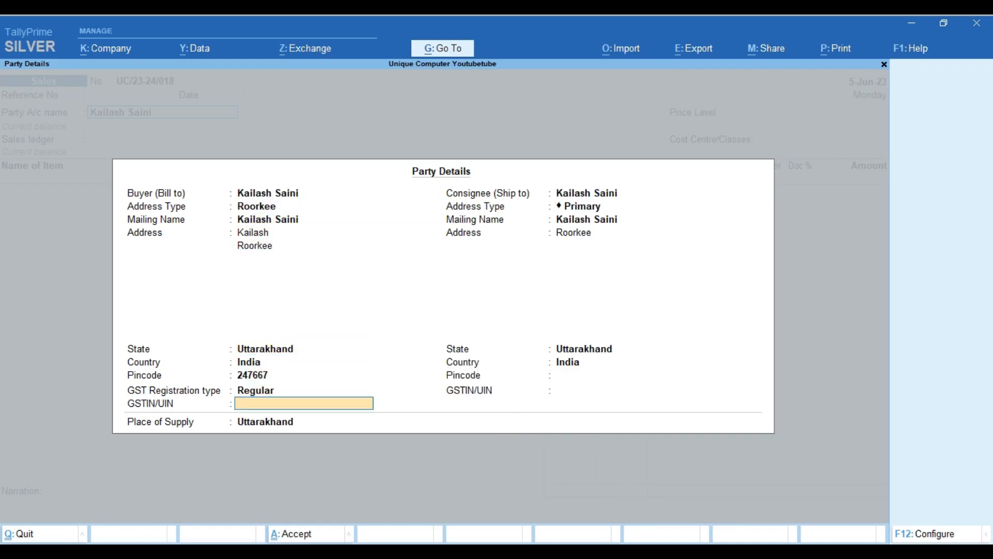
key(Return)
key(Return)
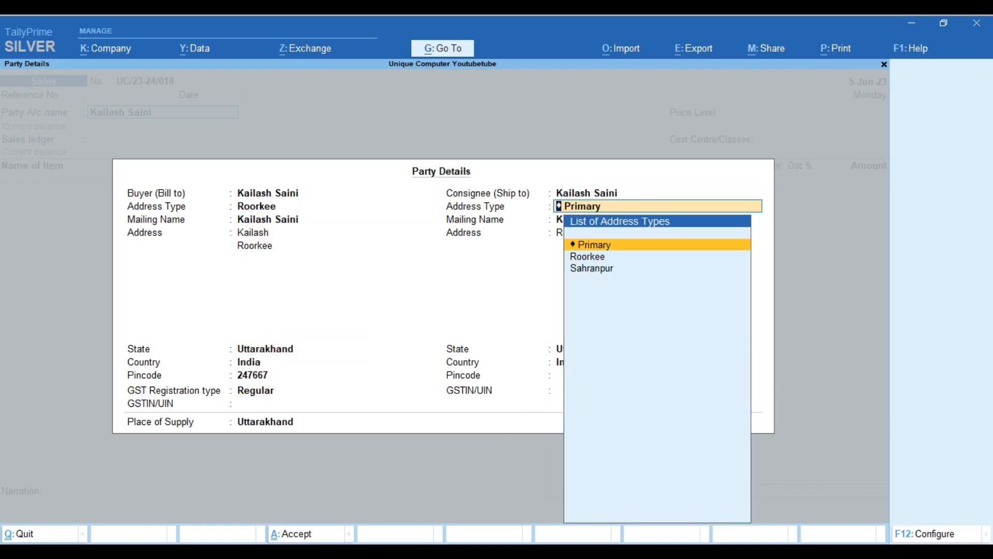
key(Down)
key(Down)
key(Return)
key(Return)
key(Return)
key(Return)
key(Return)
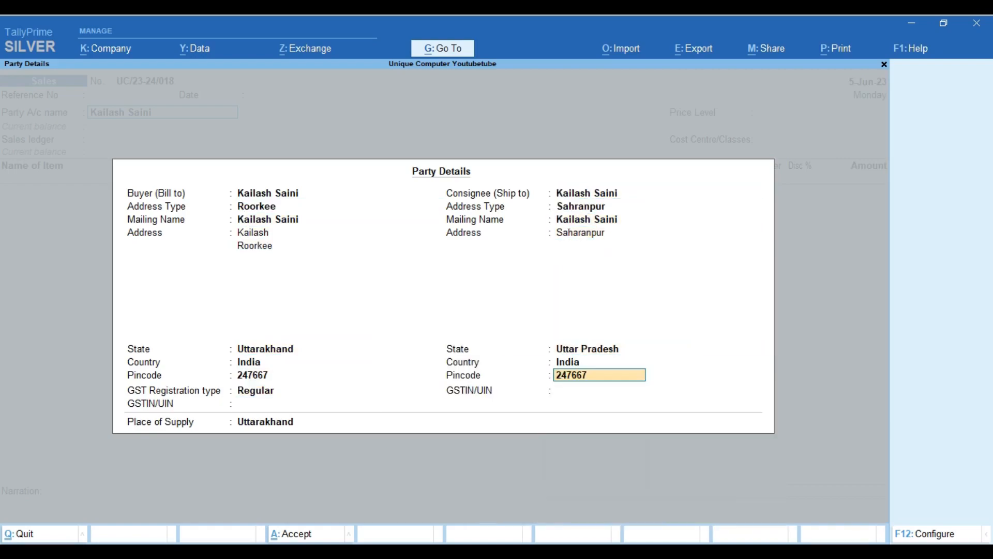
key(Return)
key(Return)
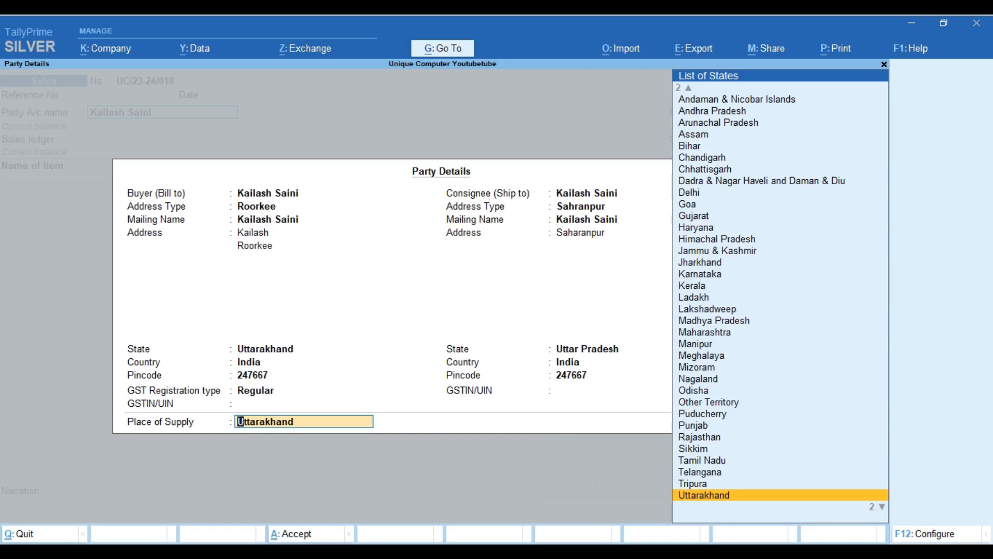
key(Return)
Choose the Sales ledger and enter MOTHERBOARD with quantity 1 NOS
key(Return)
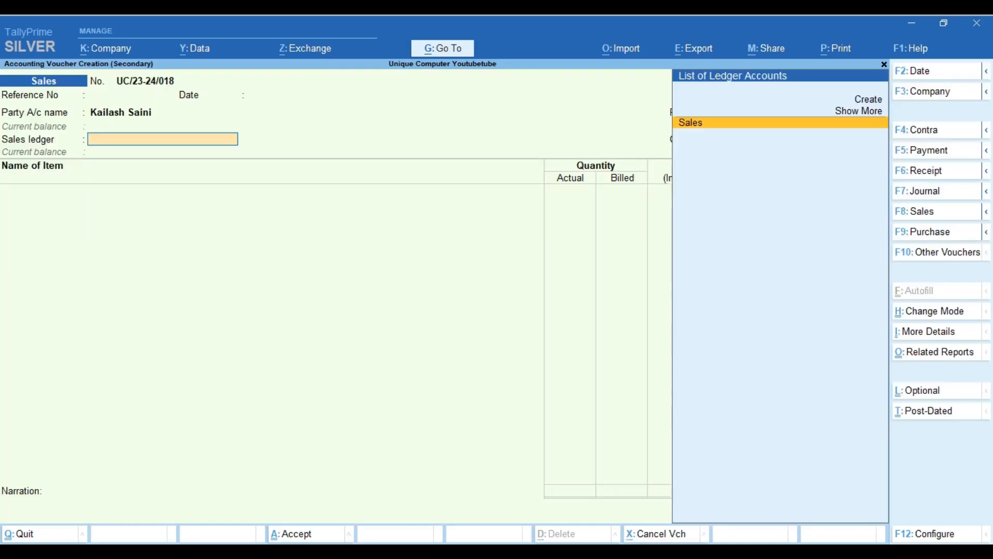
key(Return)
key(Return)
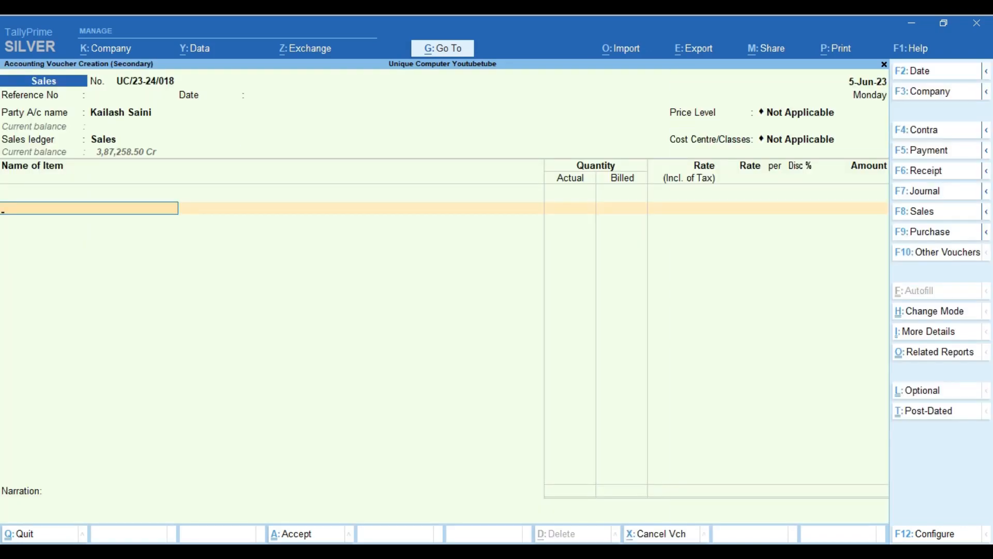
text(Moth)
key(Return)
key(Return)
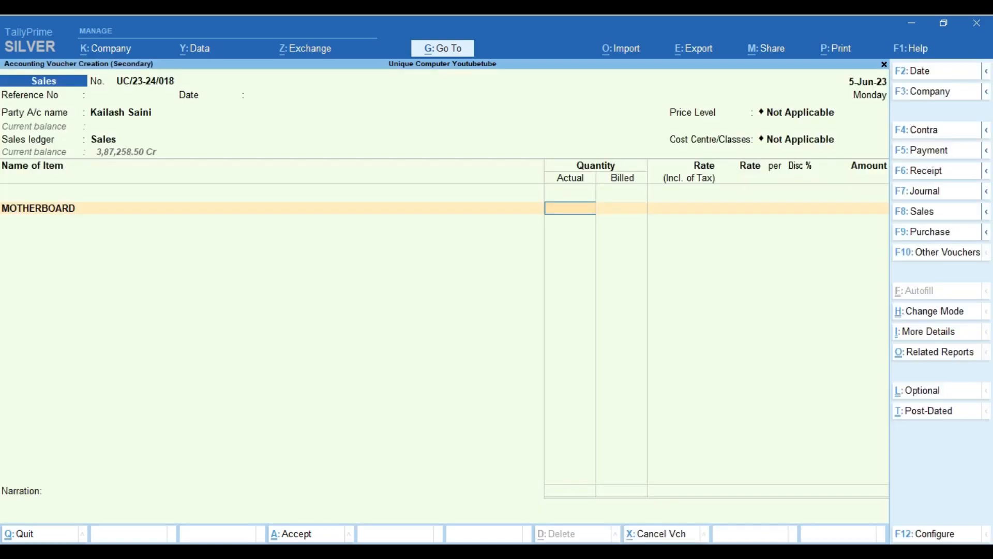
text(1)
key(Return)
key(Return)
key(Return)
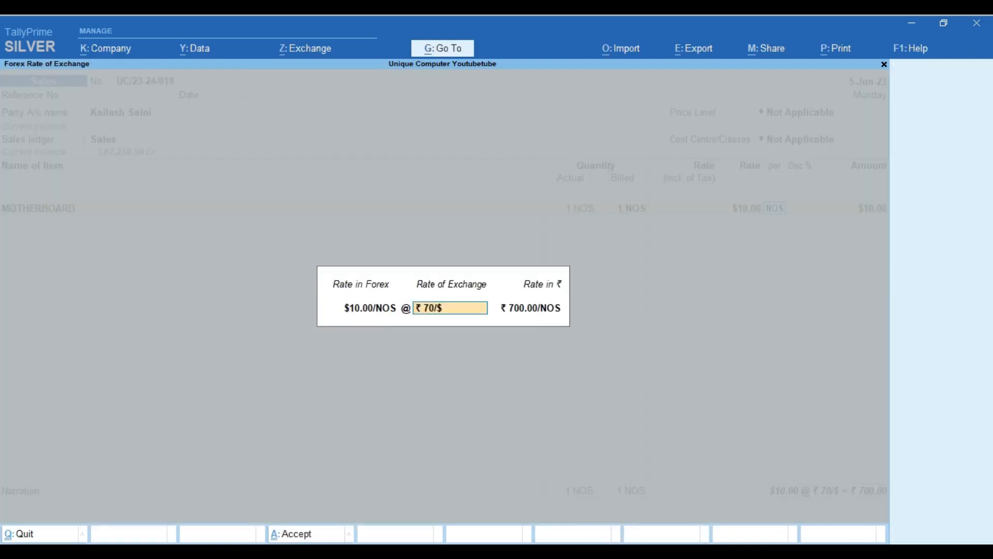
key(Return)
Replace the item with NUTS BOLTS at a tax-inclusive rate of 3000
key(BackSpace)
key(BackSpace)
key(BackSpace)
key(BackSpace)
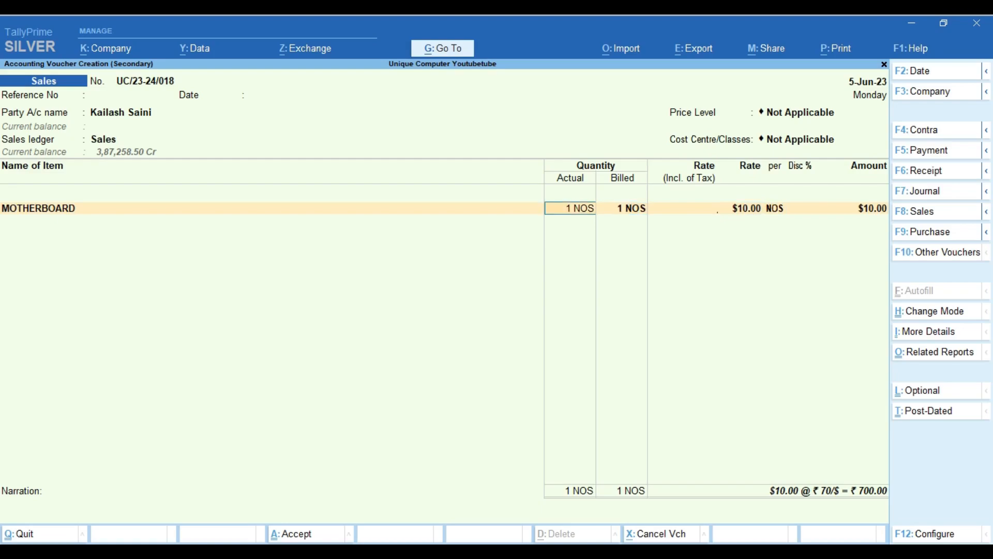
key(BackSpace)
key(BackSpace)
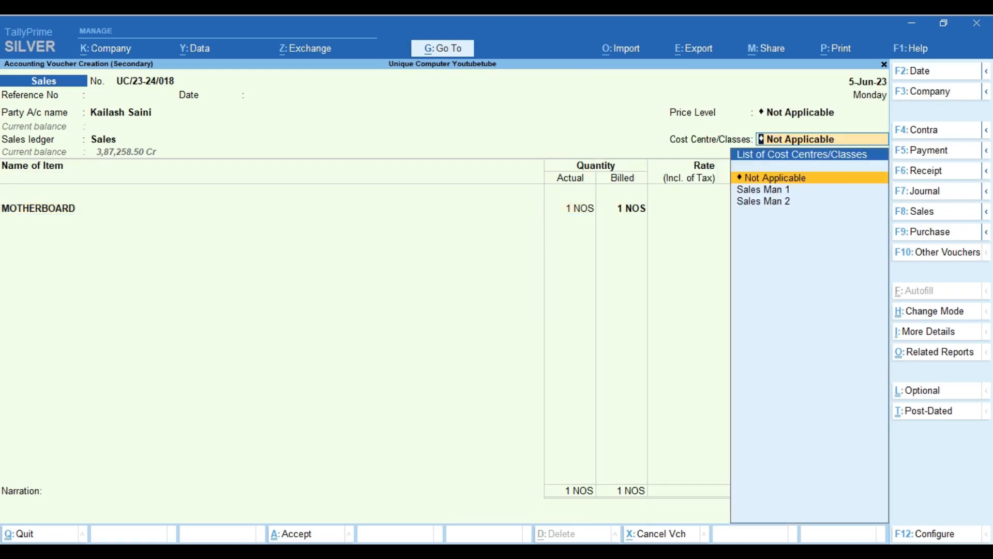
key(Return)
key(Down)
key(Return)
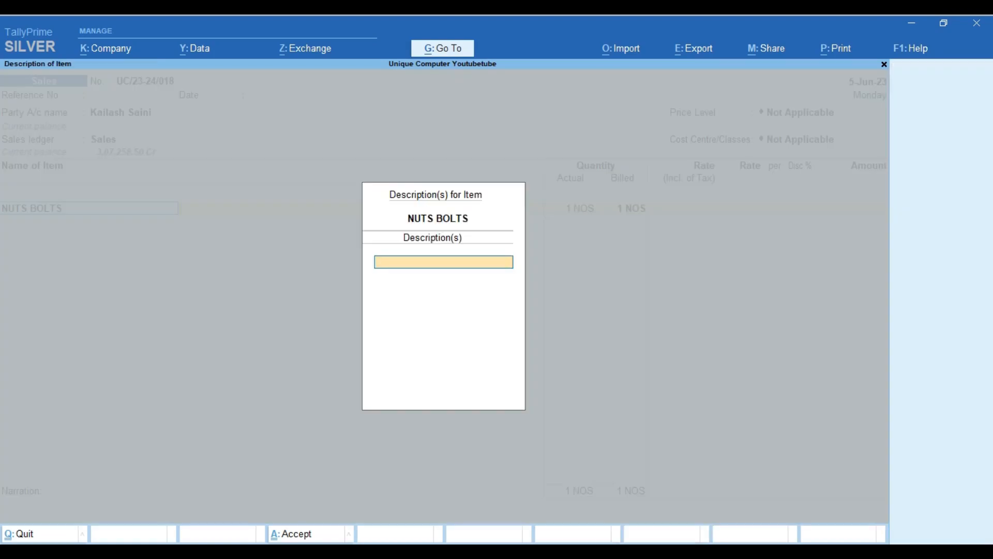
key(Return)
key(Return)
key(Return)
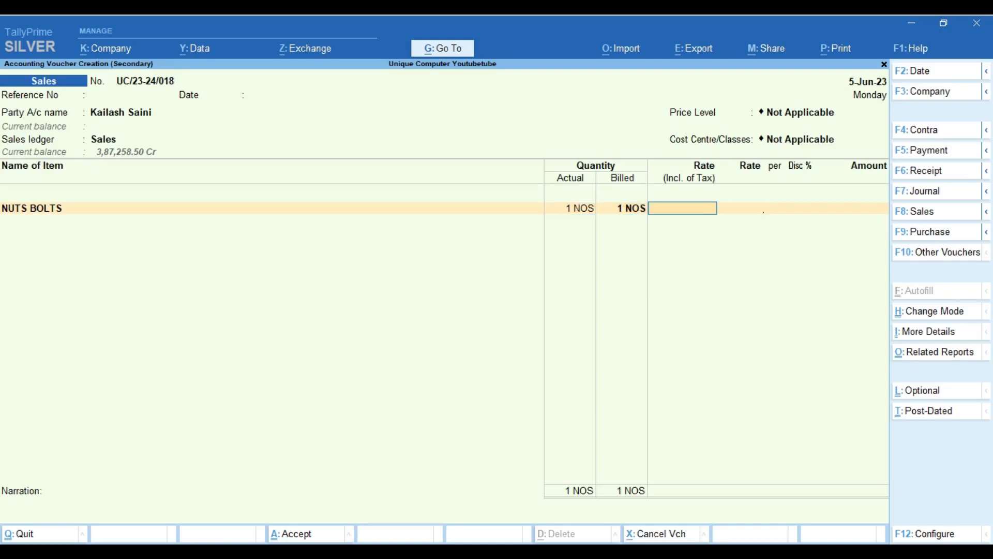
text(3000)
key(Return)
Add the CGST, SGST and Round Off ledgers, then print the current voucher
key(Return)
key(Return)
key(Return)
key(Return)
key(Return)
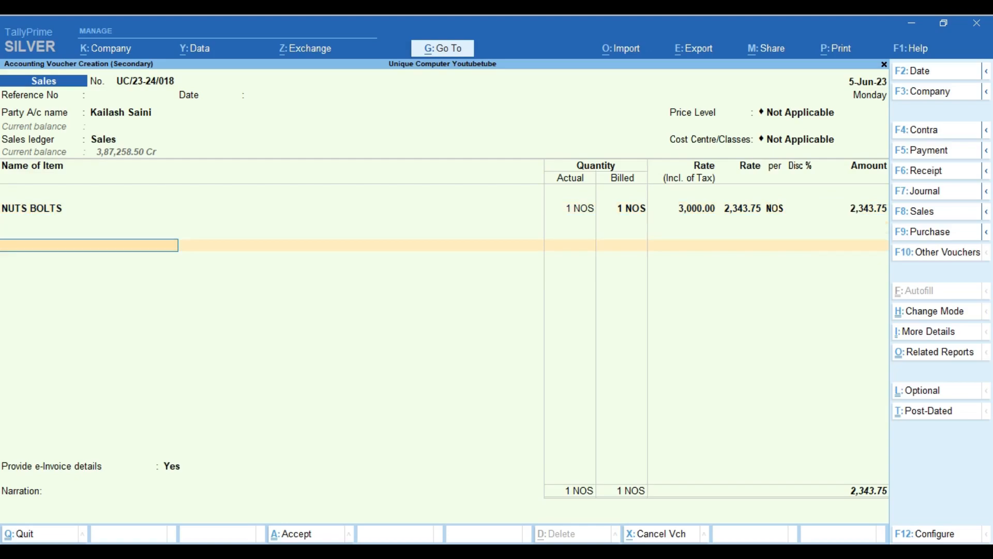
text(Cg)
key(Return)
text(Sg)
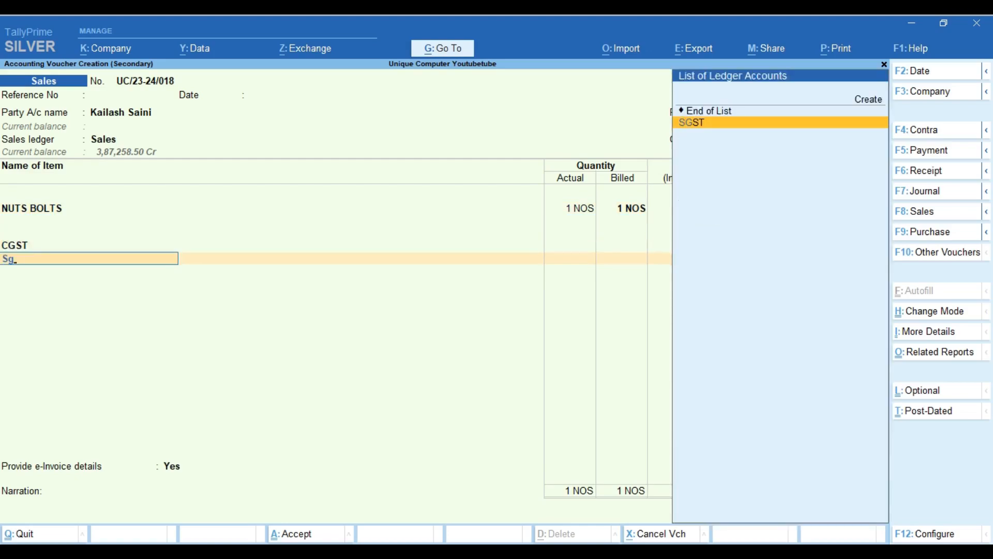
key(Return)
text(R)
key(Return)
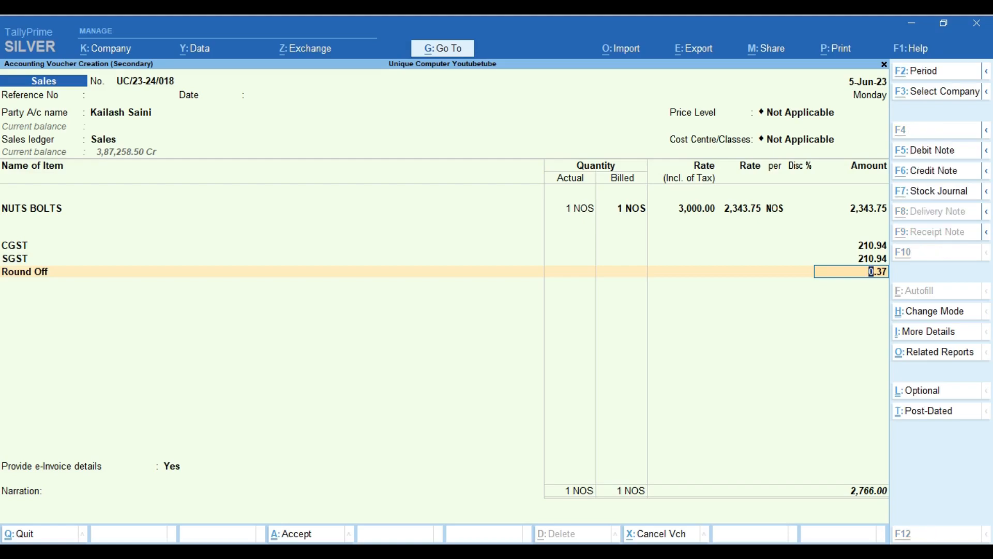
key(alt+p)
key(Return)
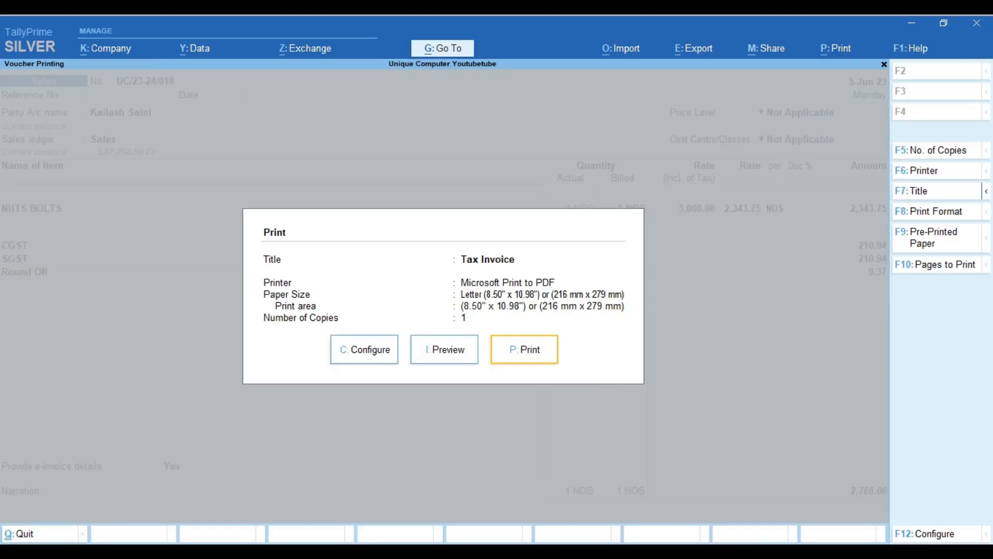
key(i)
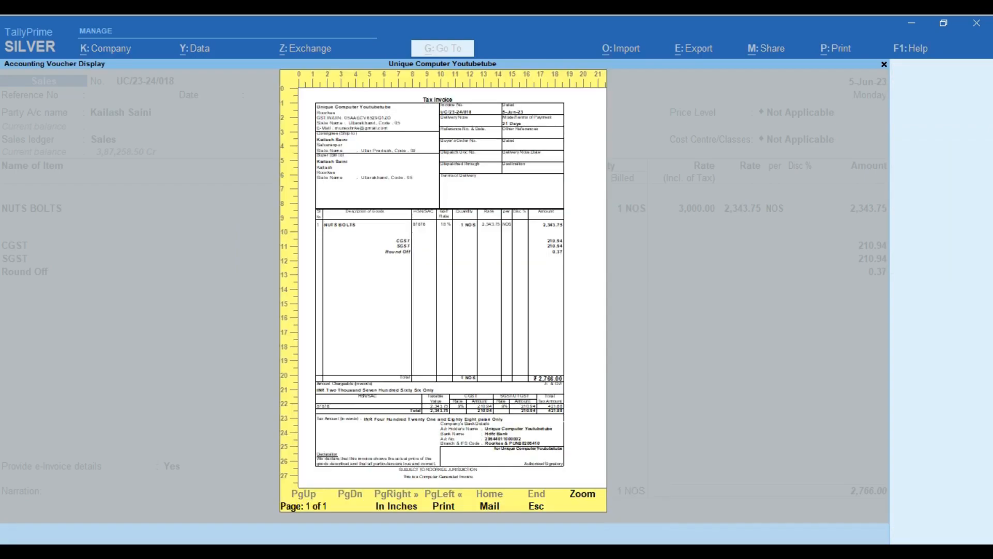
click(585, 497)
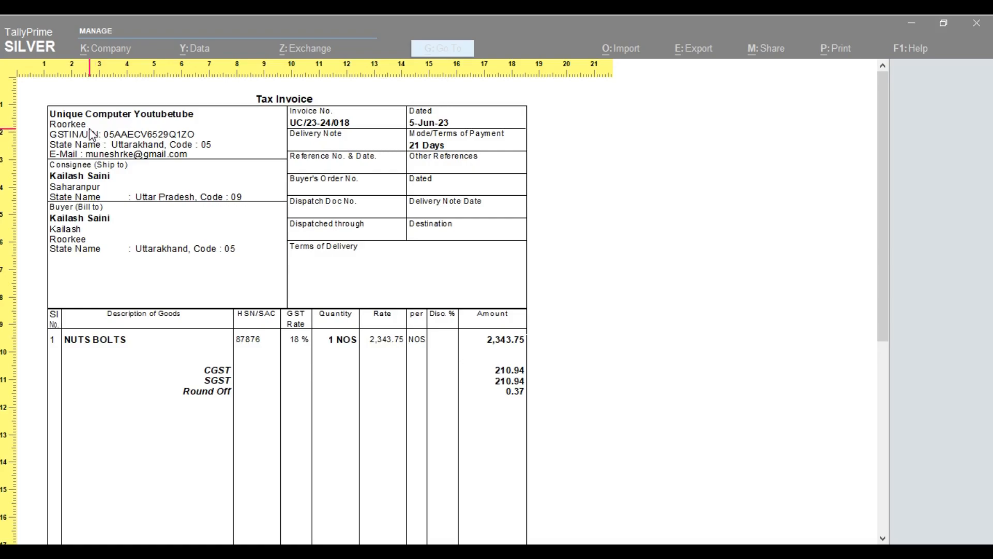
key(Escape)
key(Escape)
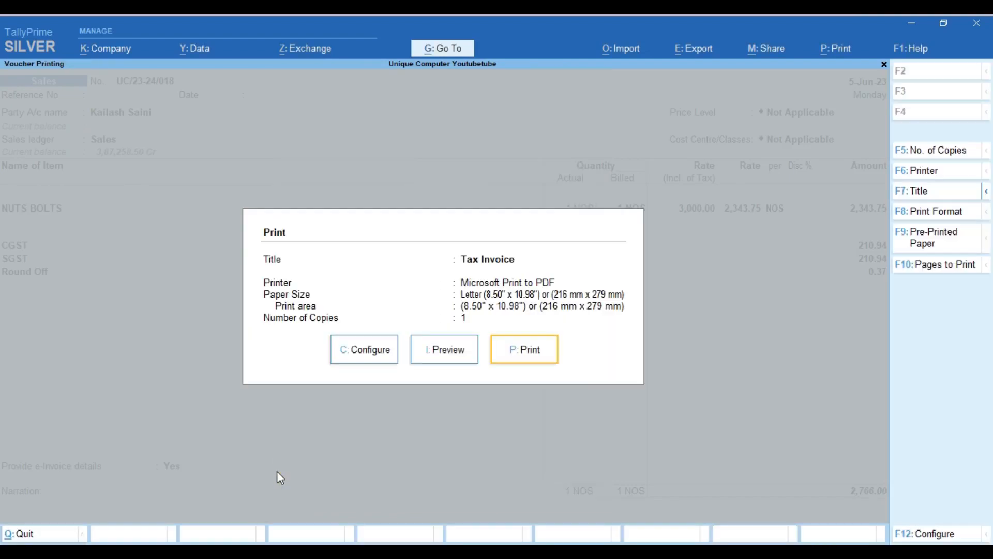
Set the invoice's company address type to Village Ibrahimpur and preview the invoice
click(365, 351)
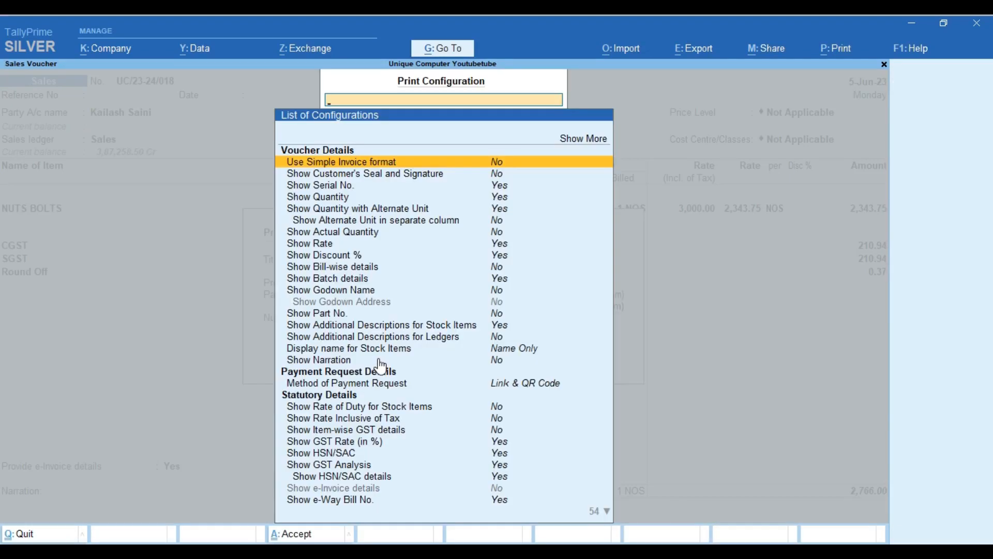
key(Up)
key(Up)
key(Return)
key(Down)
key(Down)
key(Down)
key(Down)
key(Down)
key(Down)
key(Down)
key(Down)
key(Down)
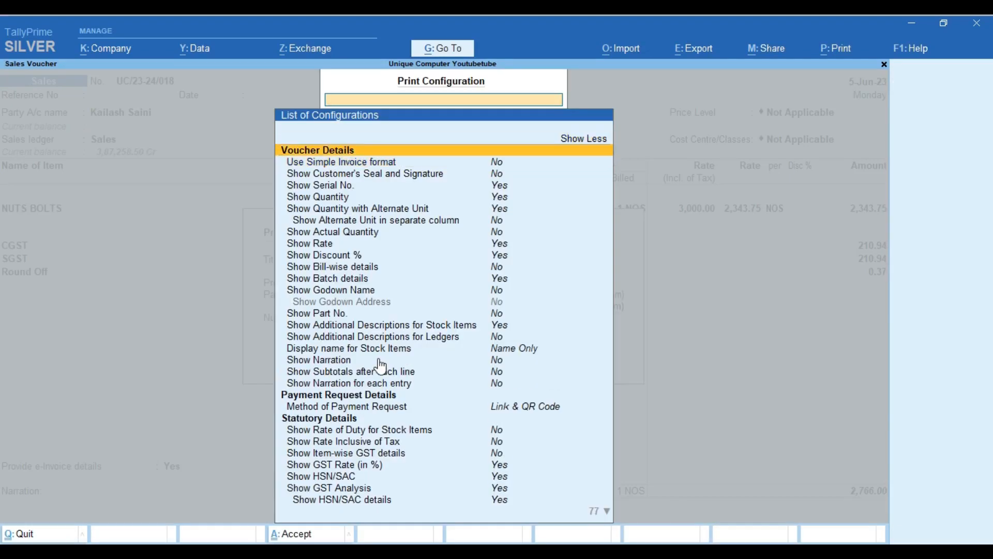
key(Down)
key(Down)
key(Down)
key(Down)
key(Down)
key(Down)
key(Down)
key(Down)
key(Down)
key(Down)
key(Down)
key(Down)
key(Down)
key(Down)
key(Down)
key(Down)
key(Down)
key(Down)
key(Down)
key(Down)
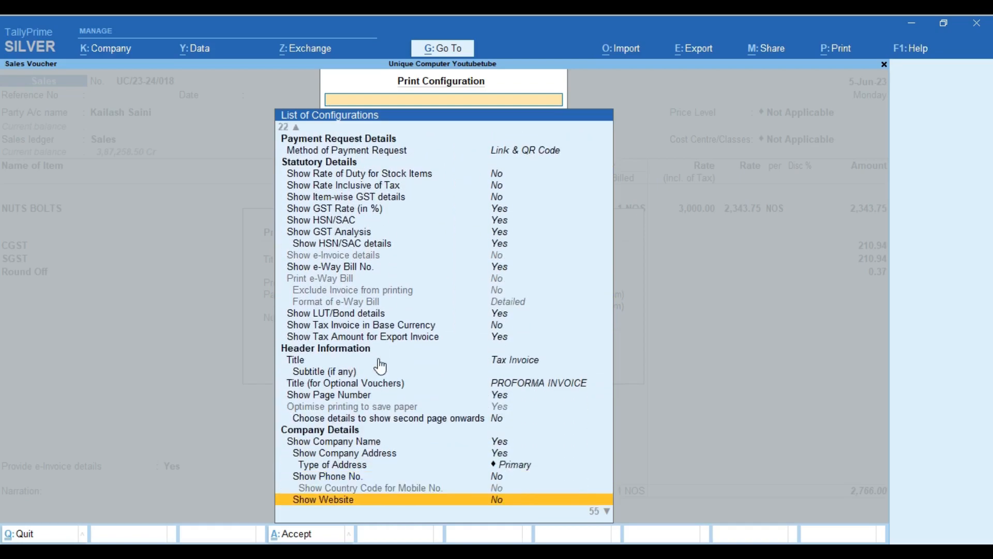
key(Down)
key(Up)
key(Up)
key(Up)
key(Up)
key(Up)
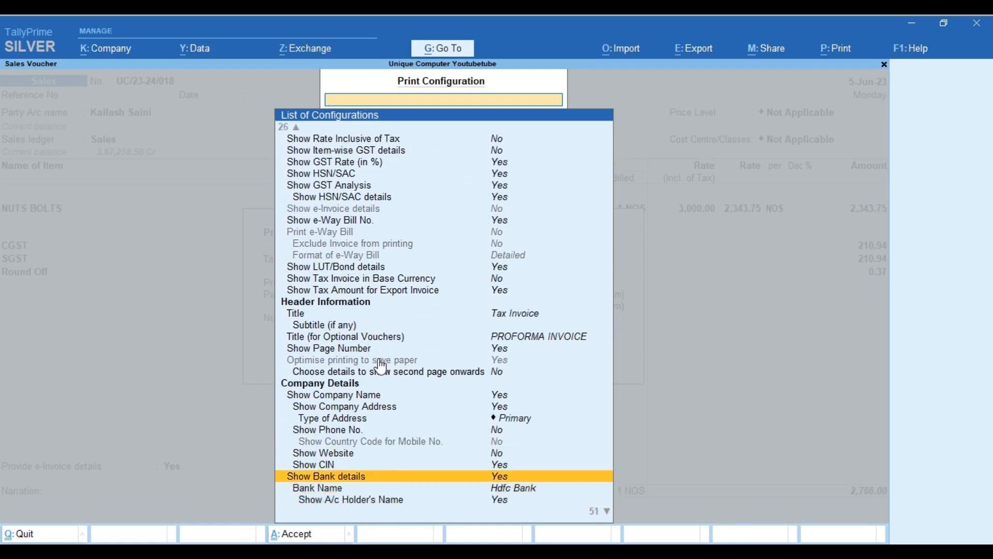
key(Up)
key(Return)
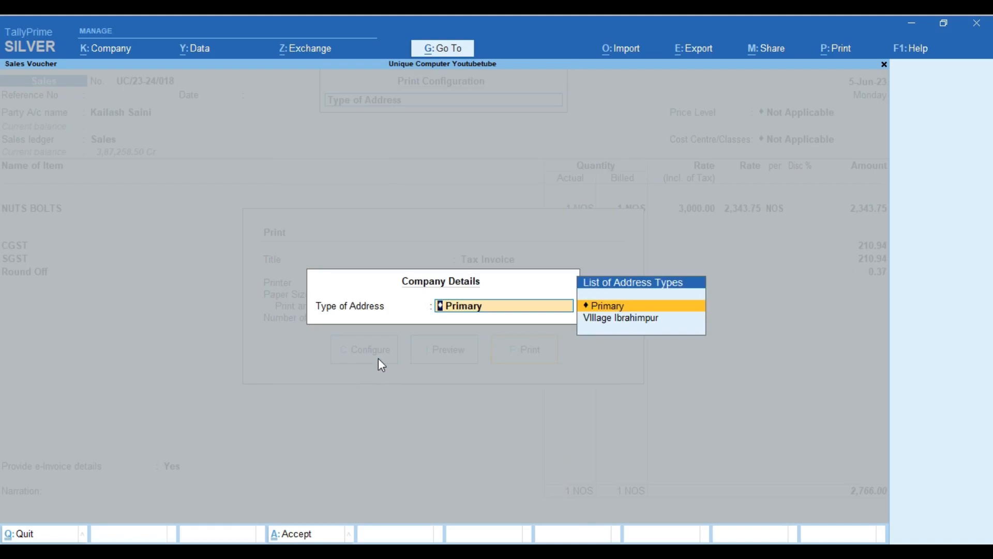
key(Down)
key(Return)
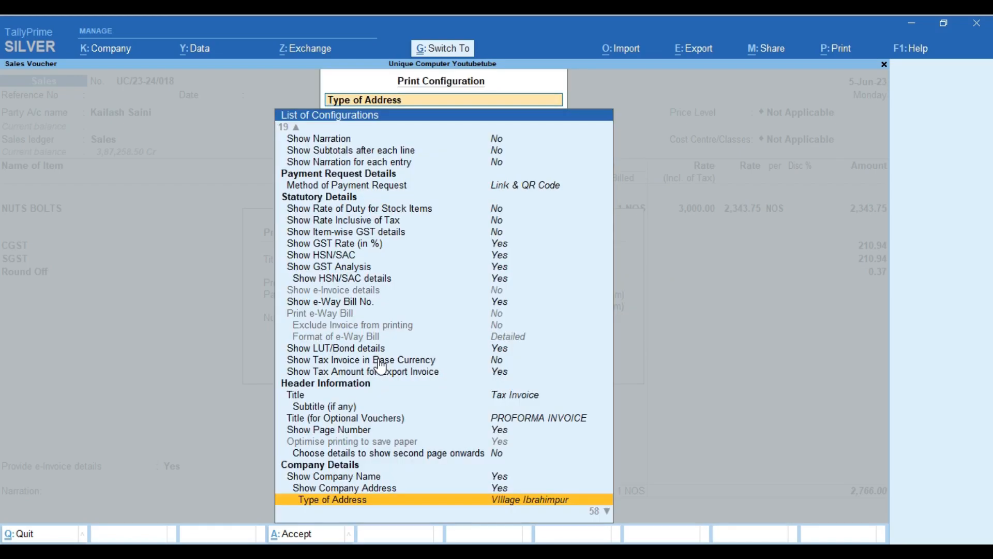
key(ctrl+a)
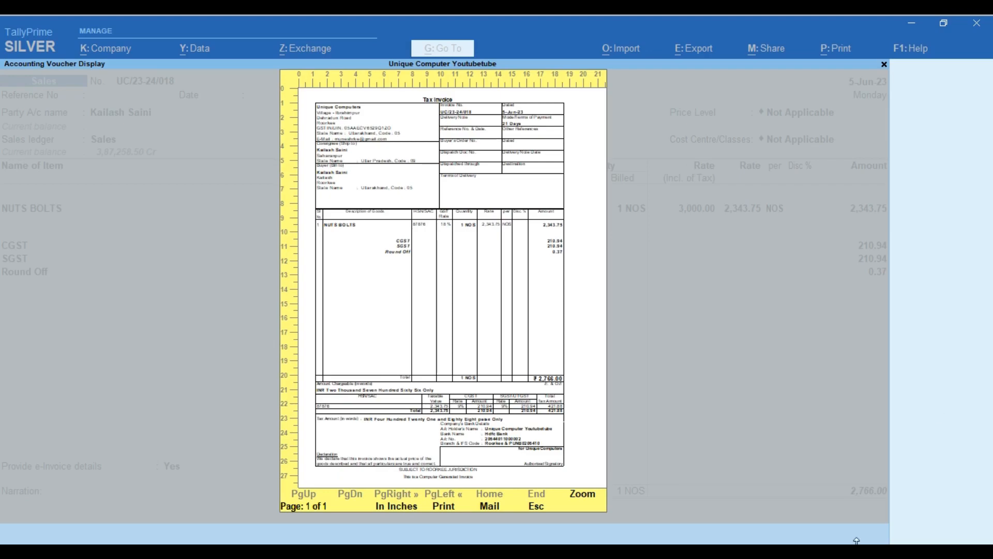
Zoom into the invoice preview, then close it and go back to the Print dialog
click(595, 496)
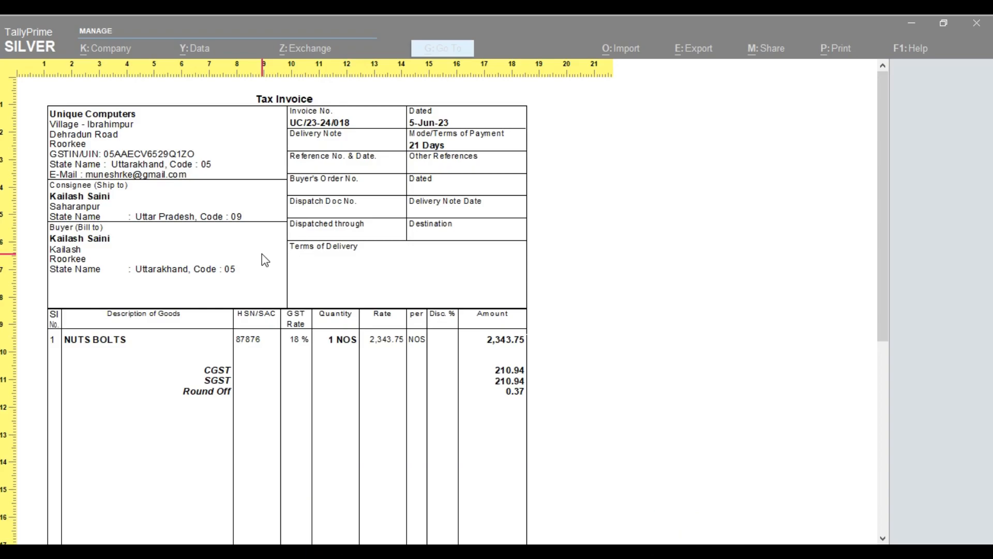
key(Escape)
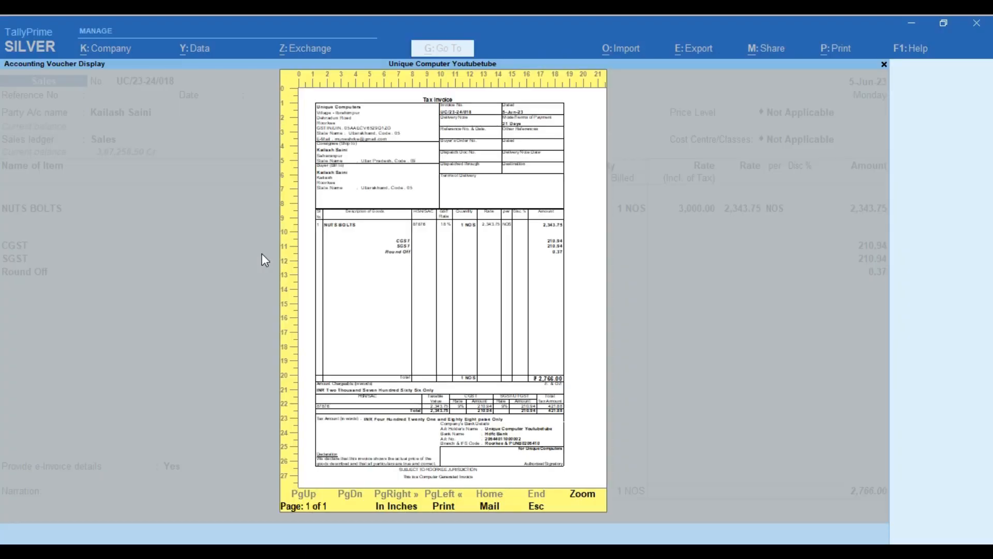
key(Escape)
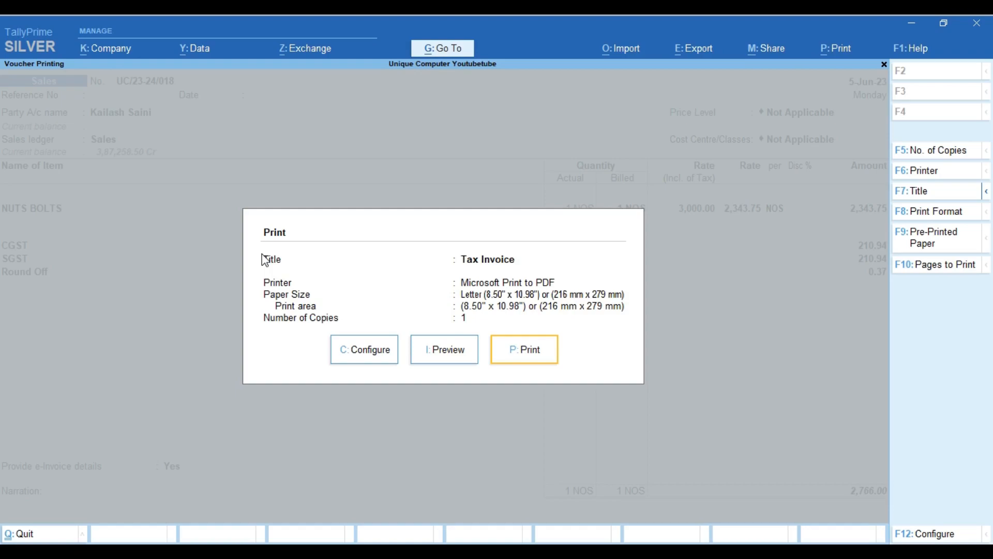
Save the NUTS BOLTS sales voucher and decline the e-invoice and payment link prompts
key(Escape)
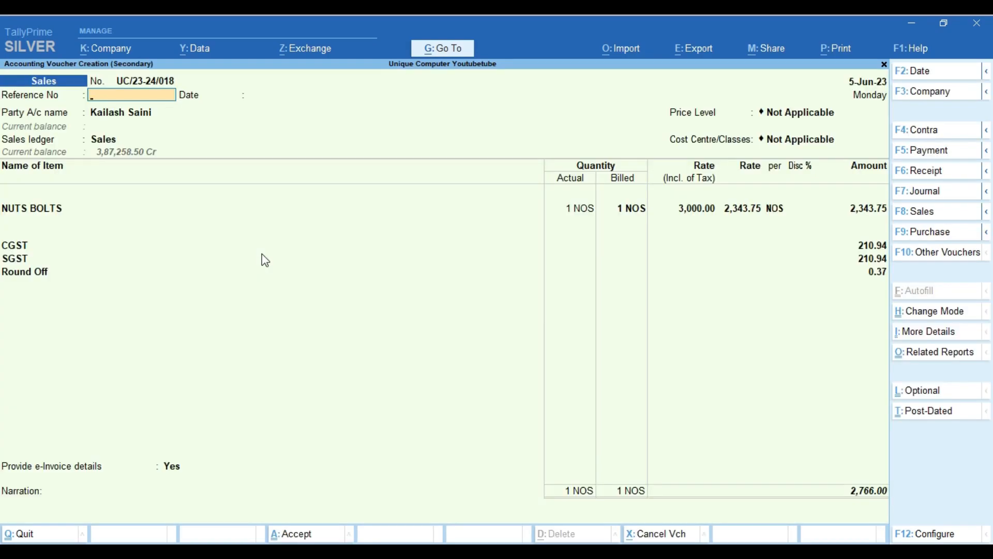
key(ctrl)
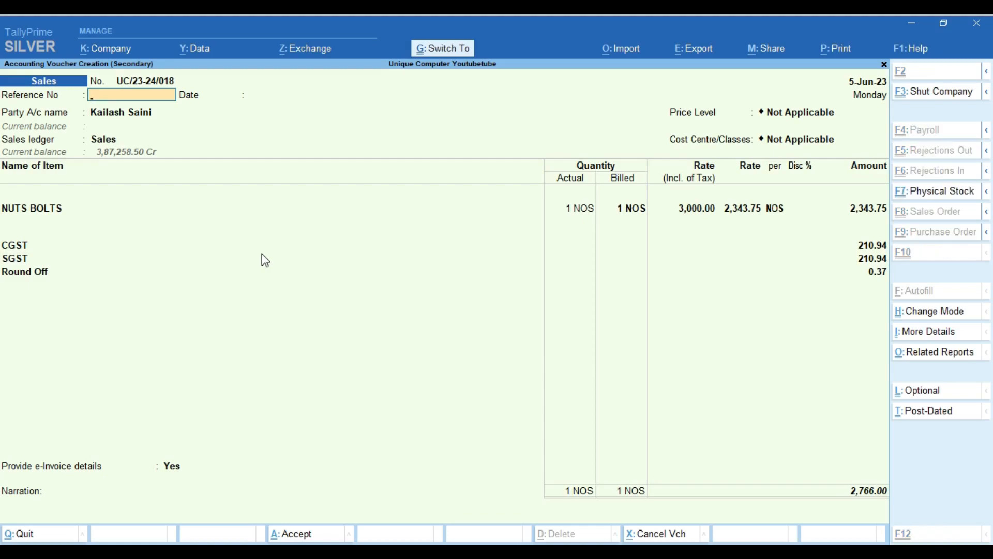
key(ctrl)
key(ctrl+a)
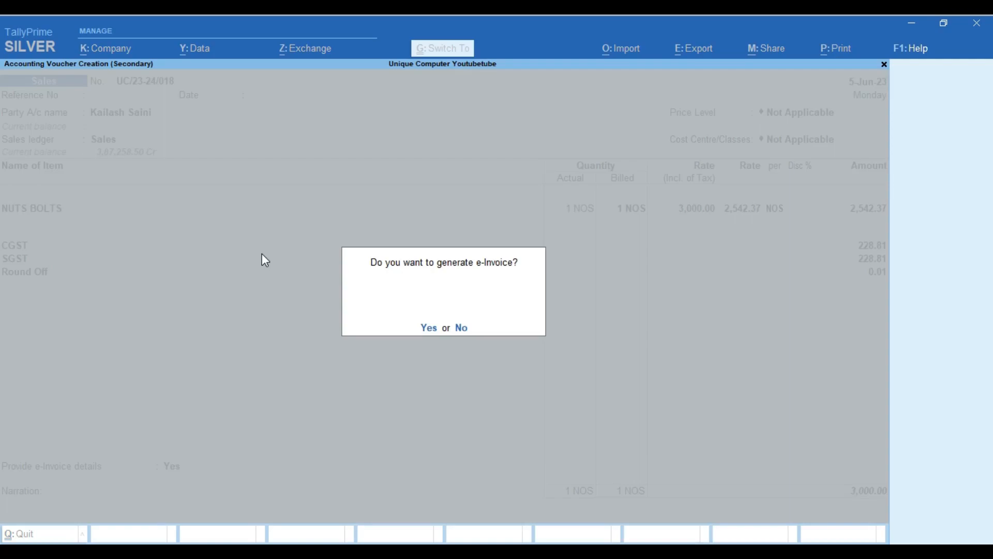
key(n)
key(n)
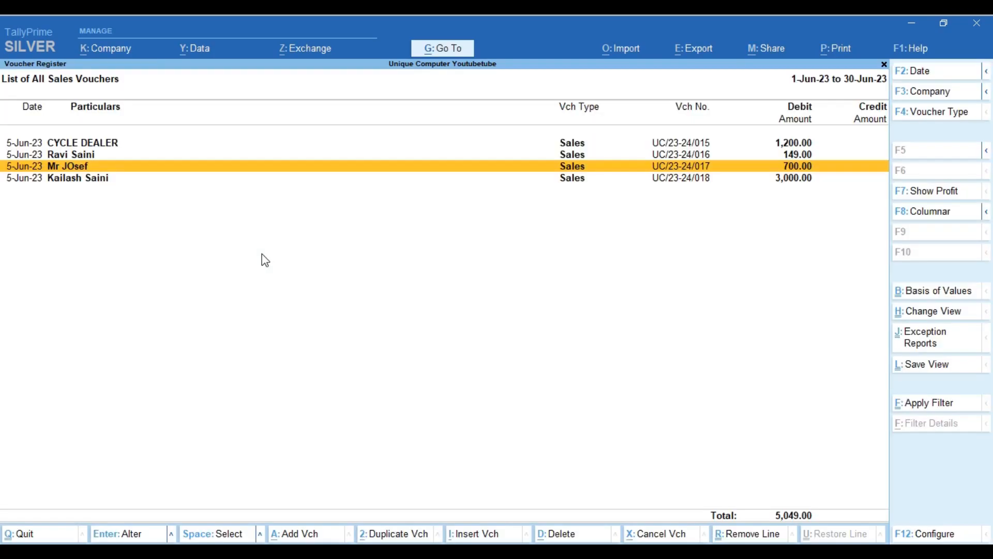
Reopen voucher UC/23-24/018 from the register and print the current voucher
key(Down)
key(Return)
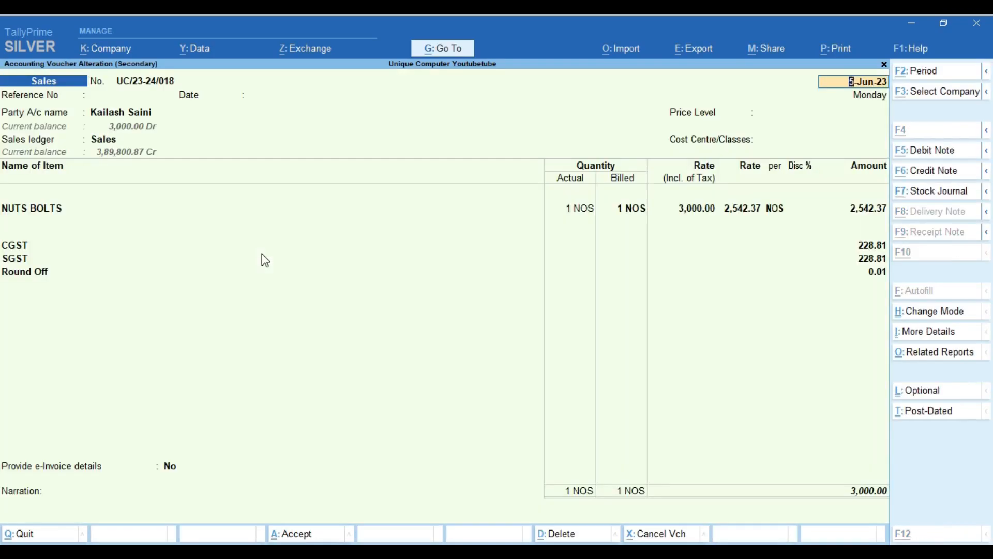
key(alt+p)
key(Return)
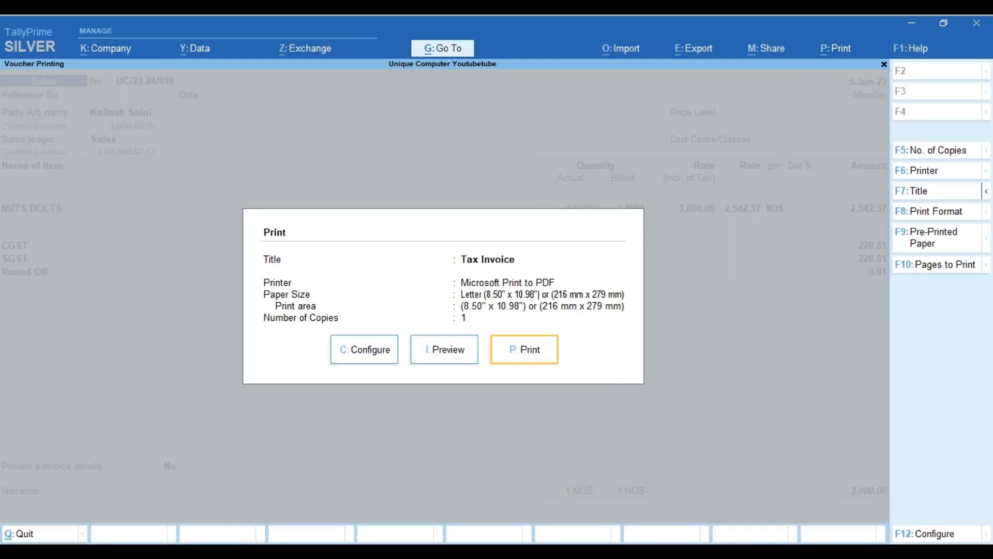
Preview the UC/23-24/018 Tax Invoice, then close it and return to the voucher in alteration
click(453, 352)
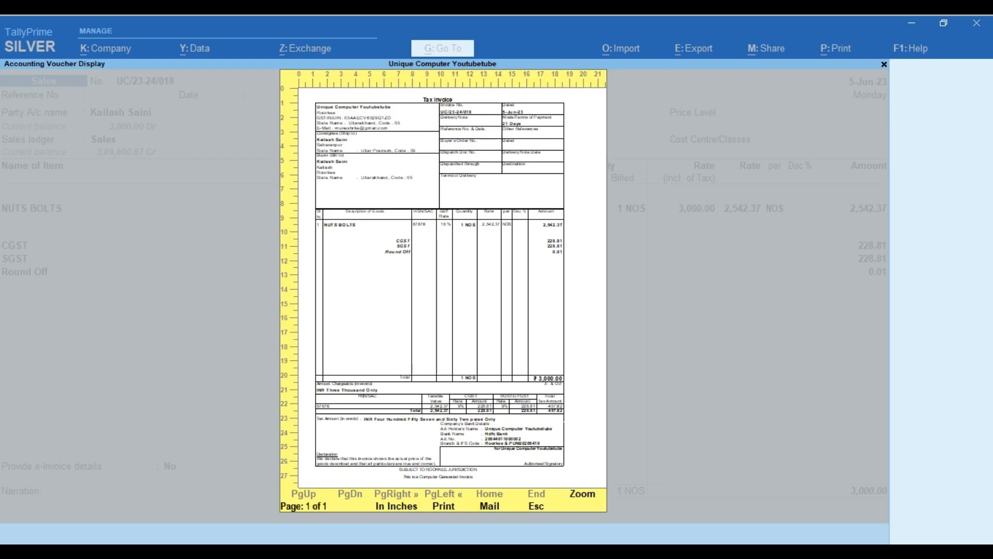
mouse_move(410, 552)
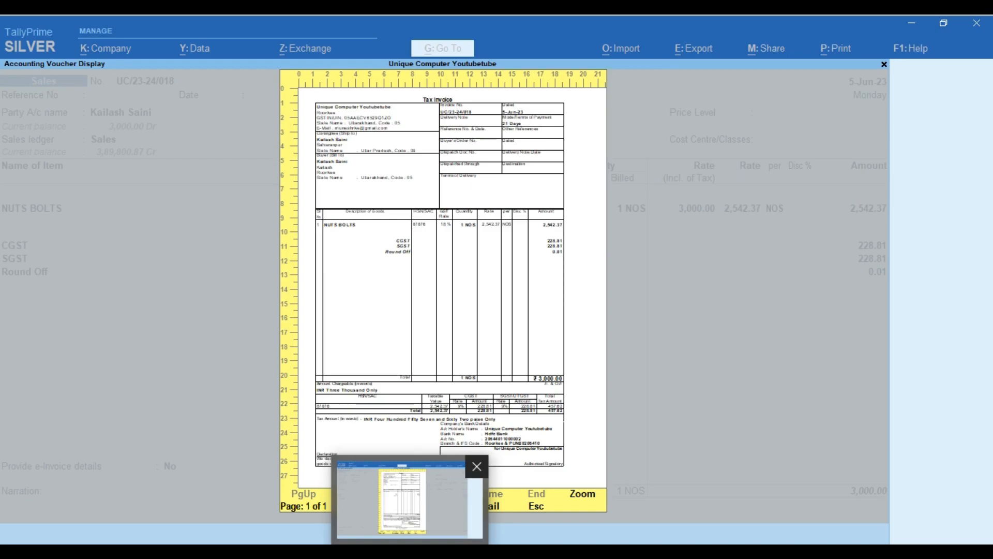
key(Escape)
key(Escape)
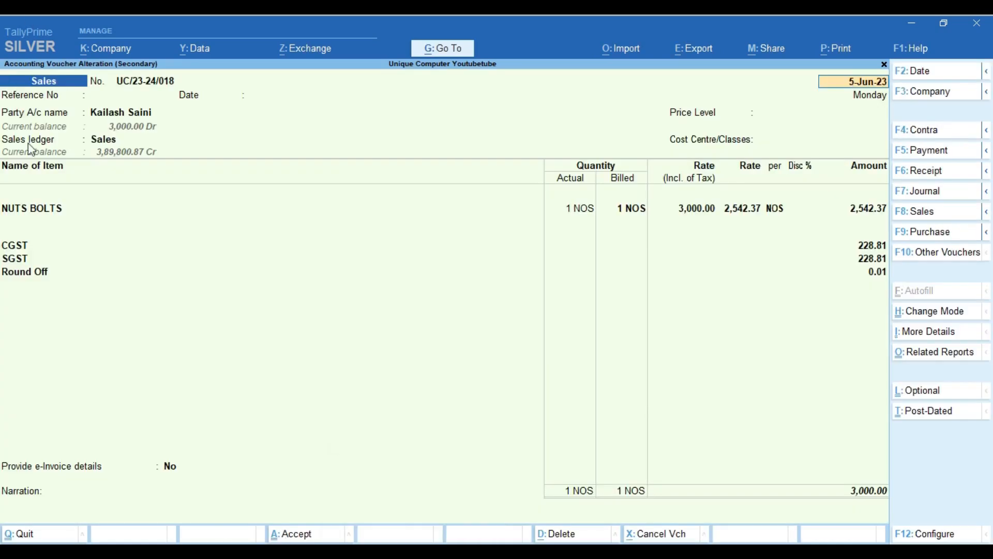
Replace NUTS BOLTS with ATTA on the voucher's item line
click(45, 209)
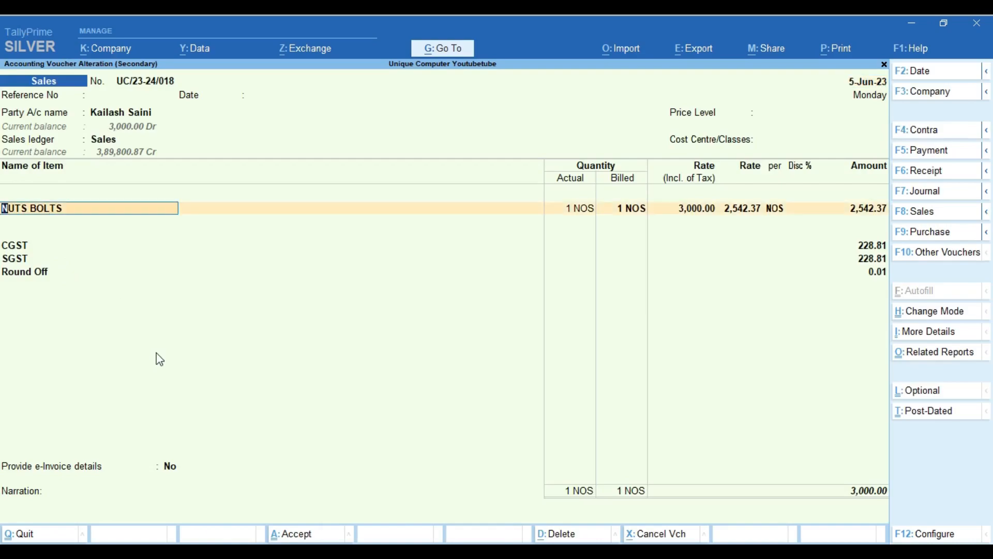
text(atta)
key(Return)
key(Escape)
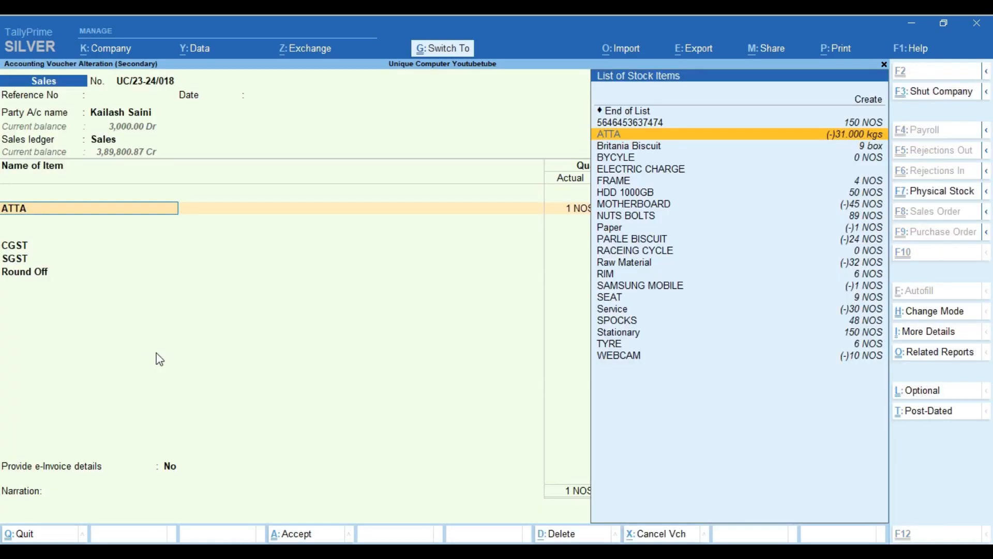
key(ctrl+Return)
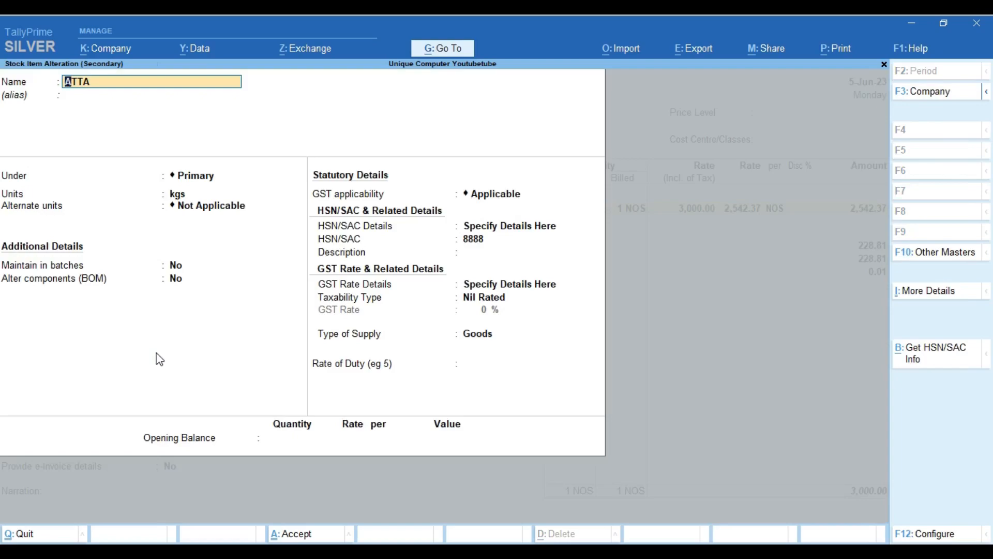
key(ctrl+a)
key(Return)
Set ATTA's actual and billed quantity to 1 kg at a rate of 250 per kgs
key(Return)
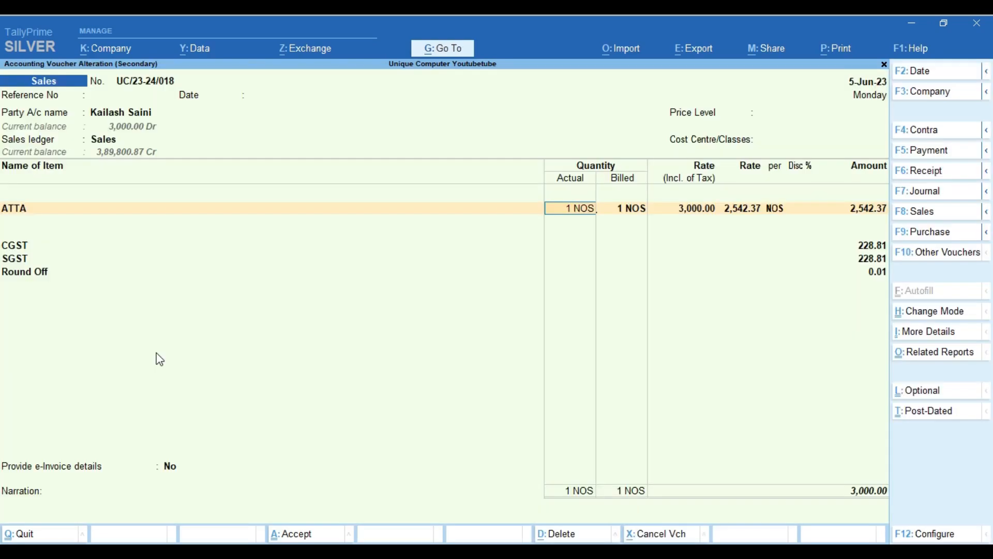
key(BackSpace)
key(BackSpace)
key(BackSpace)
key(BackSpace)
text(kg)
key(Return)
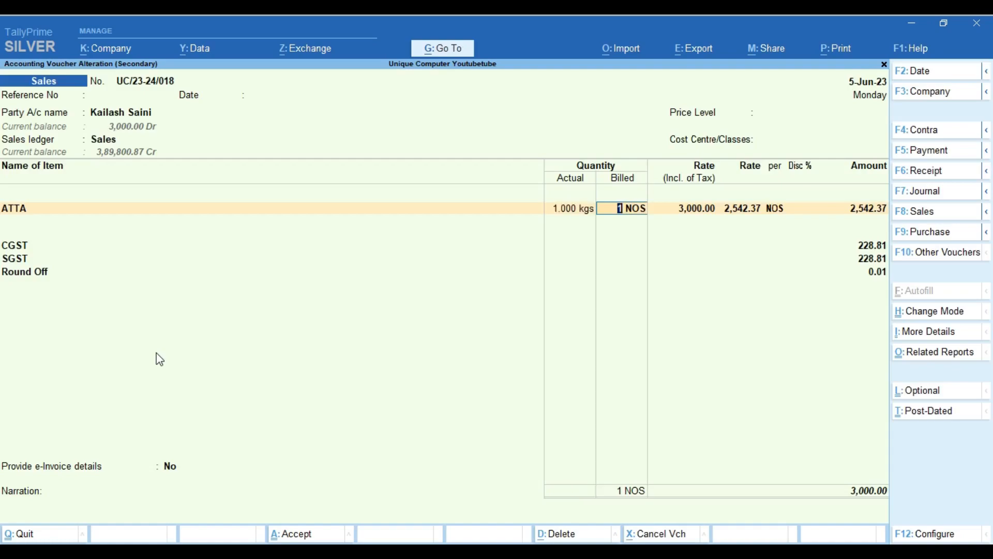
key(BackSpace)
key(BackSpace)
key(BackSpace)
key(BackSpace)
text(kg)
key(Return)
key(Return)
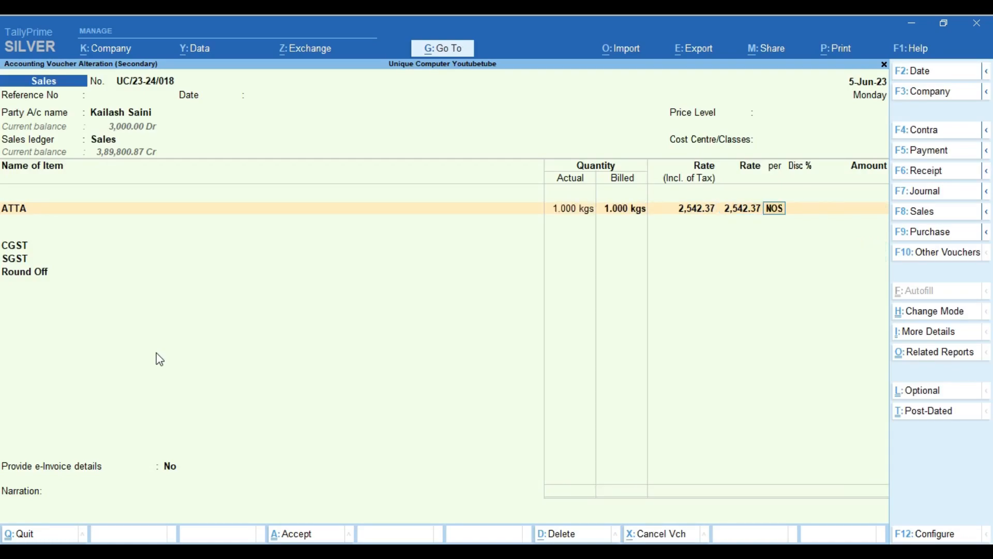
text(kg)
key(Return)
key(Return)
key(Return)
key(Return)
key(Return)
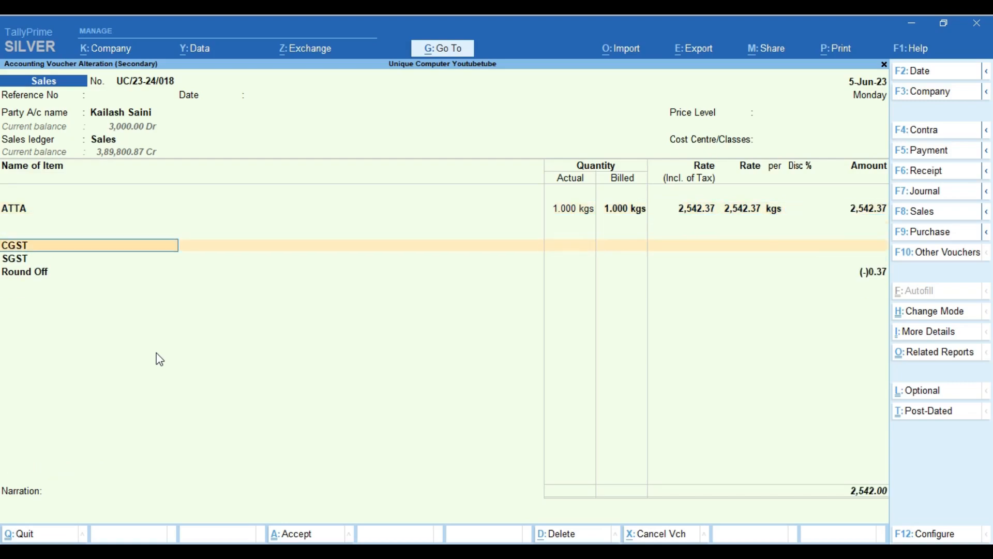
key(Up)
text(250)
key(Return)
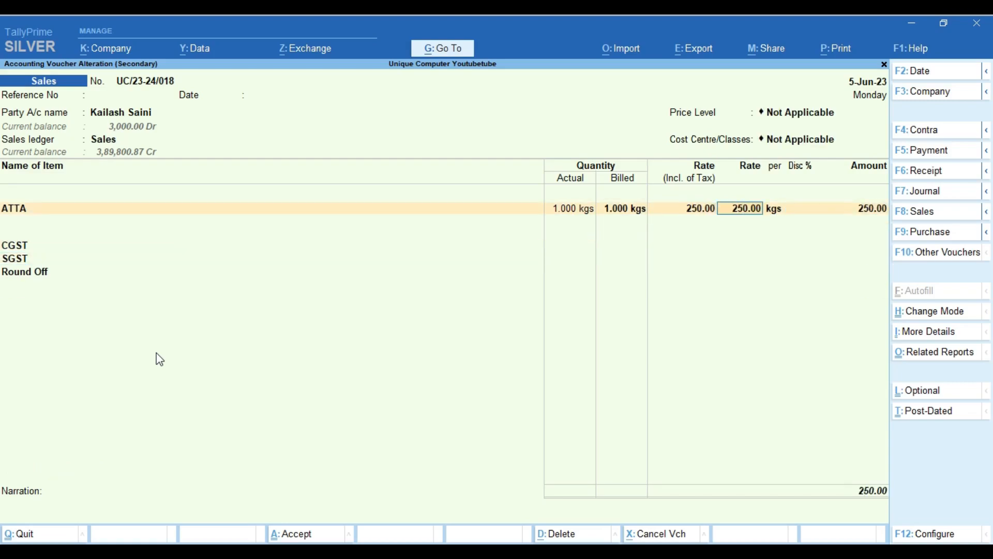
Accept the voucher through CGST, SGST and Round Off, declining the payment link/QR code
key(Return)
key(Return)
key(Return)
key(Return)
key(Return)
key(Return)
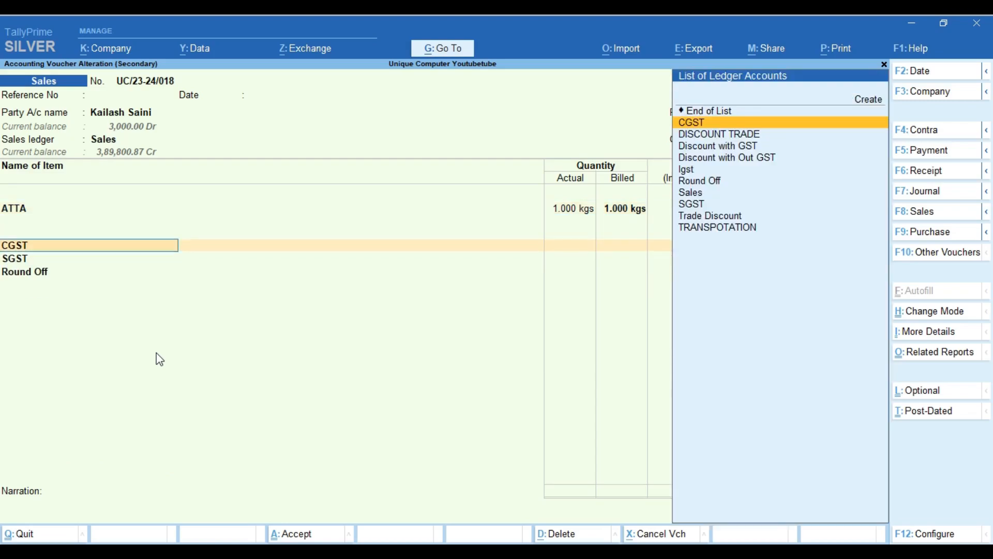
key(Return)
key(Return)
key(Return)
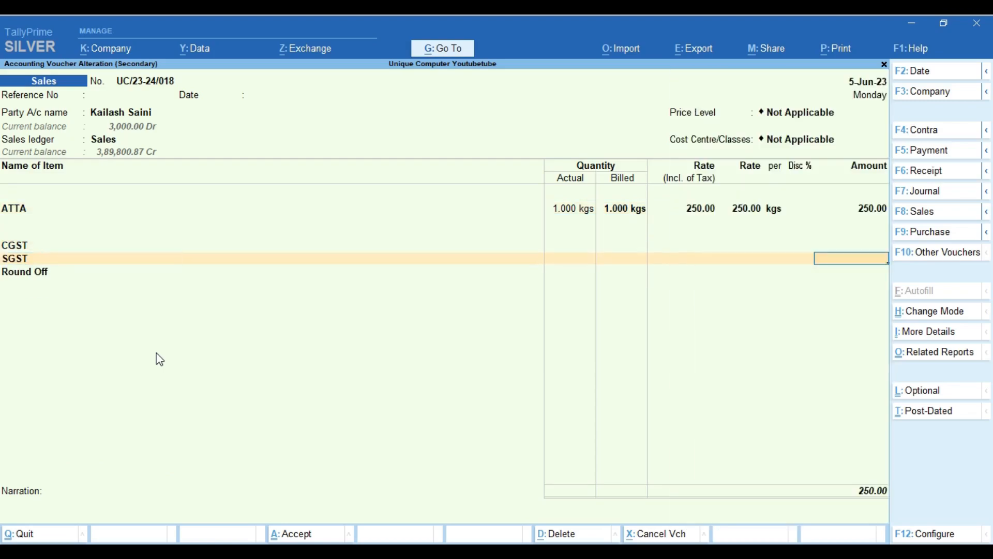
key(Return)
key(Return)
key(Return)
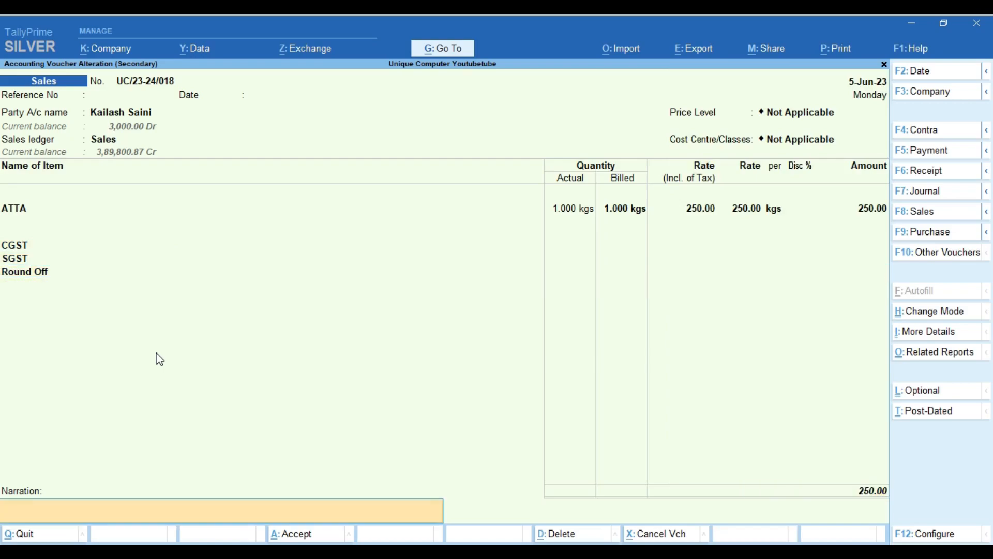
key(Return)
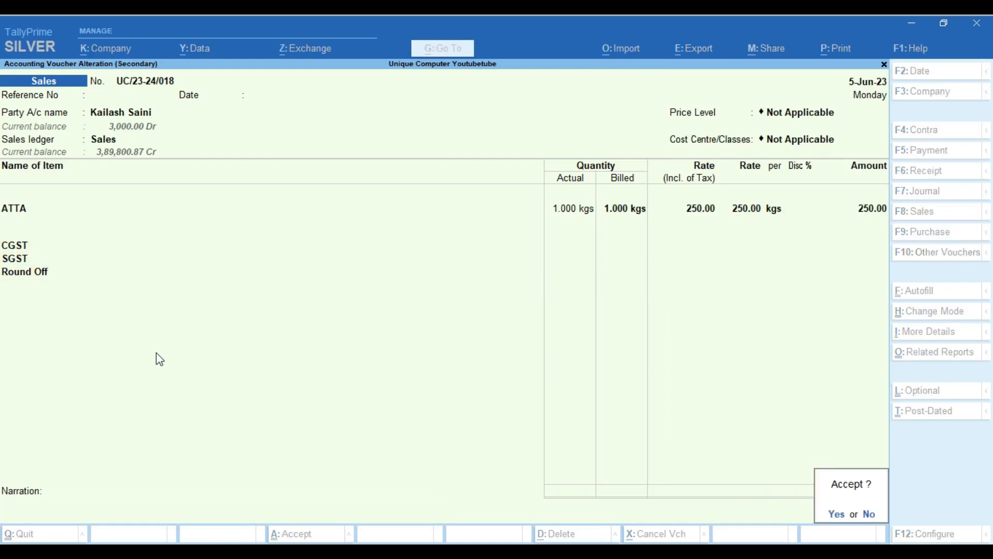
key(Return)
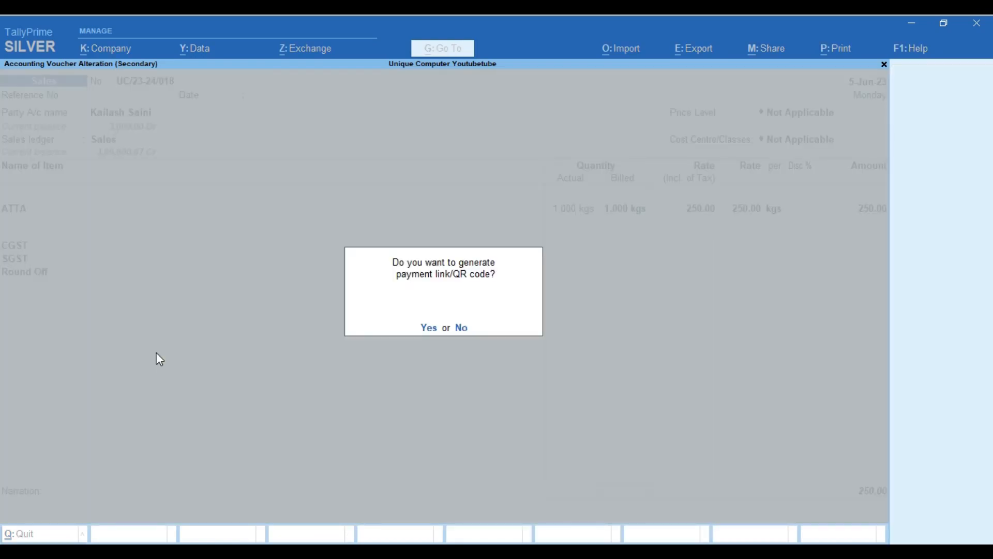
key(n)
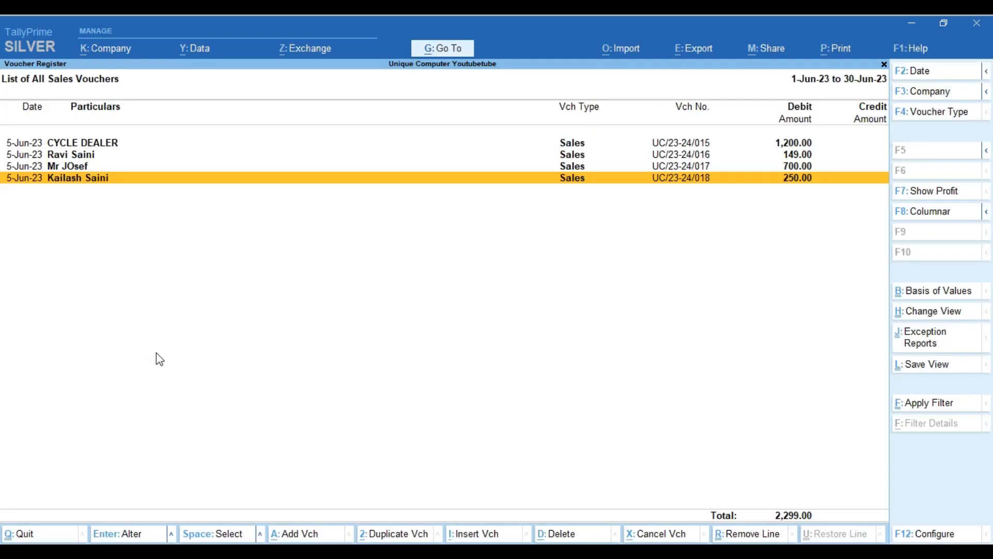
key(Return)
key(alt+p)
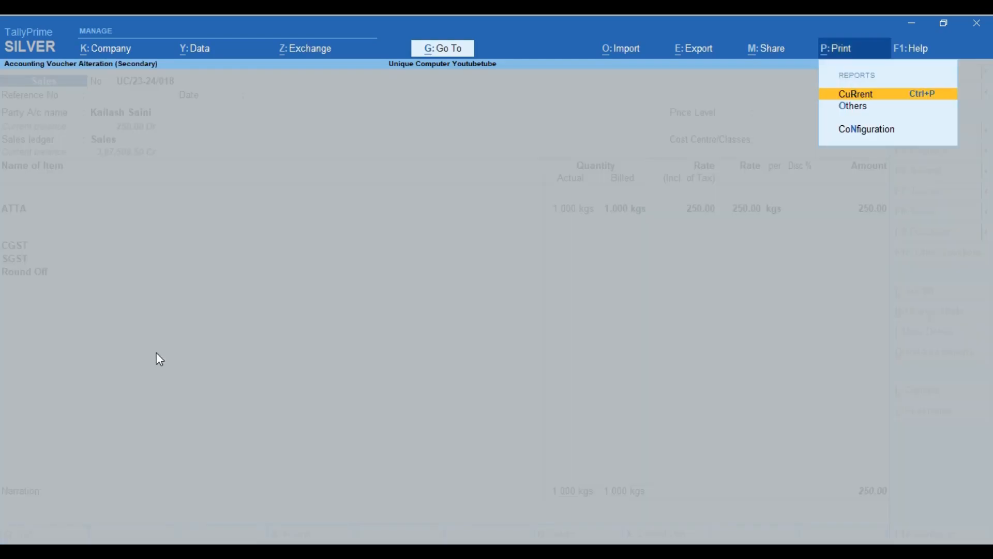
key(Return)
key(Left)
key(Return)
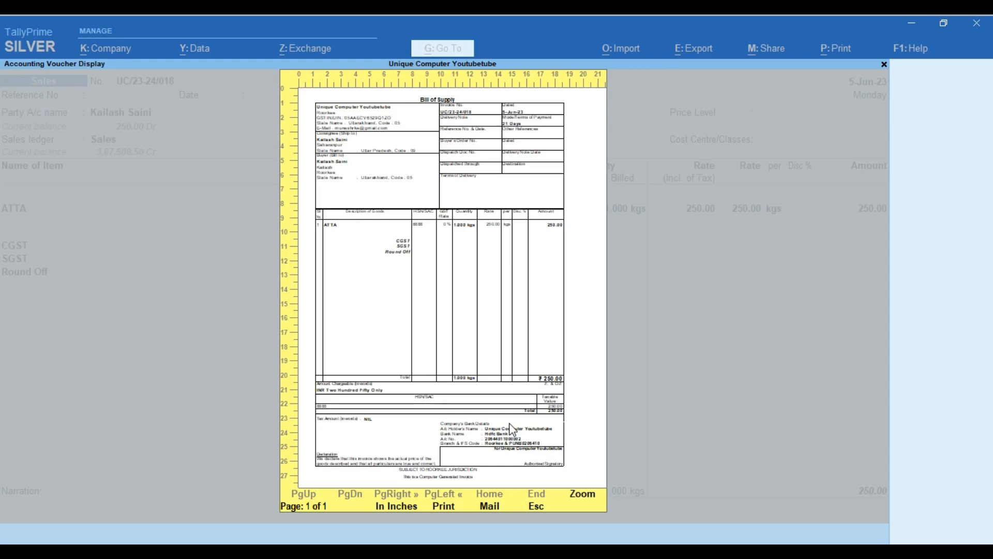
click(582, 495)
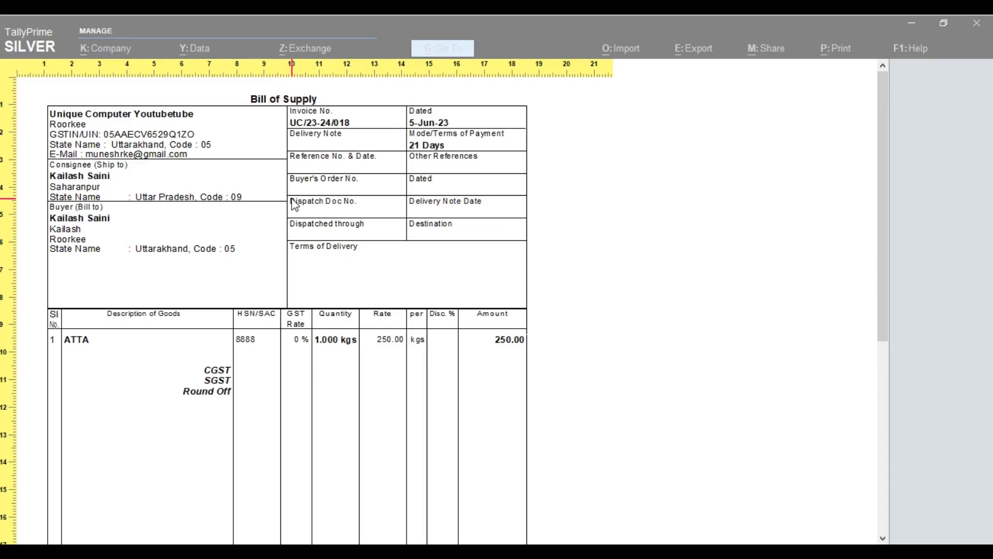
key(Escape)
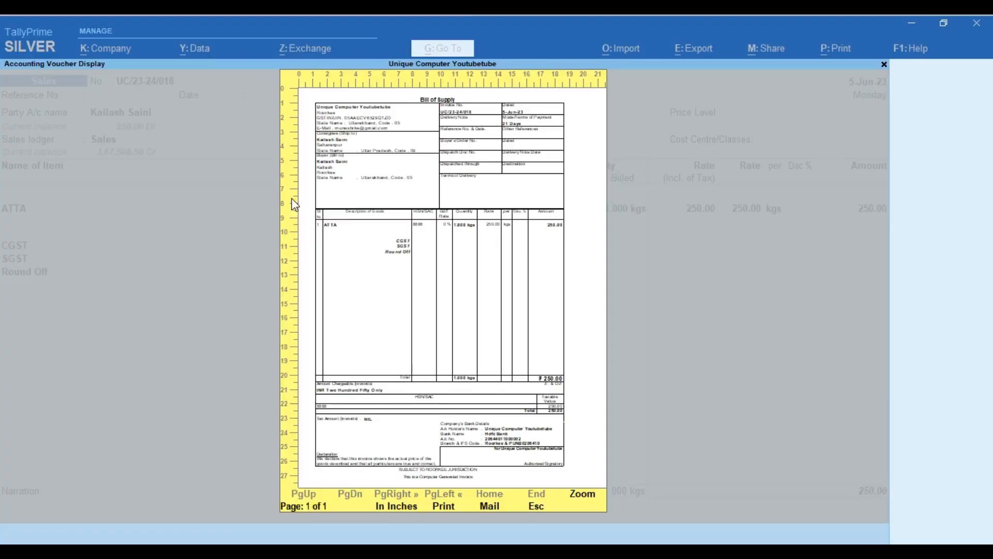
key(Escape)
key(Escape)
Start new sales voucher UC/23-24/019 with the existing customer as party
click(295, 205)
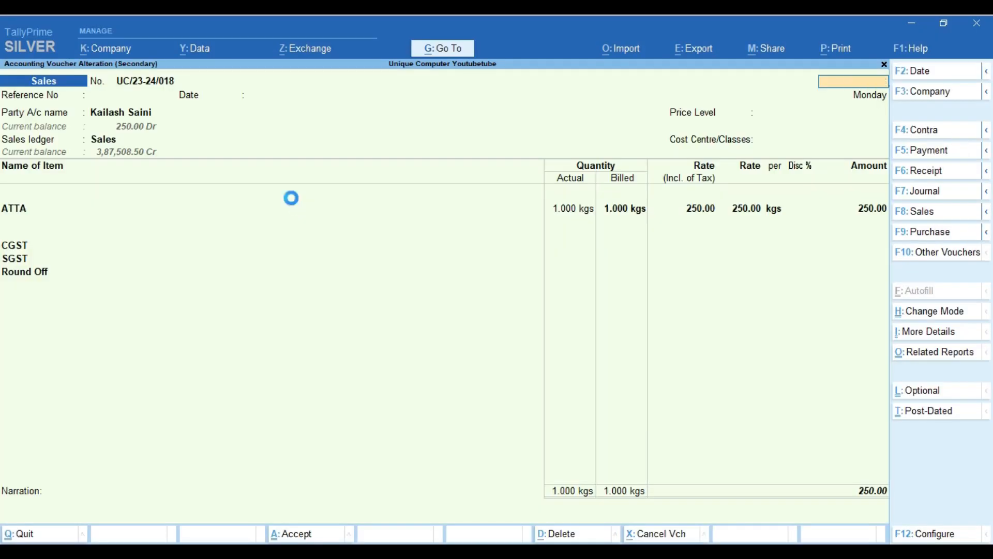
key(Escape)
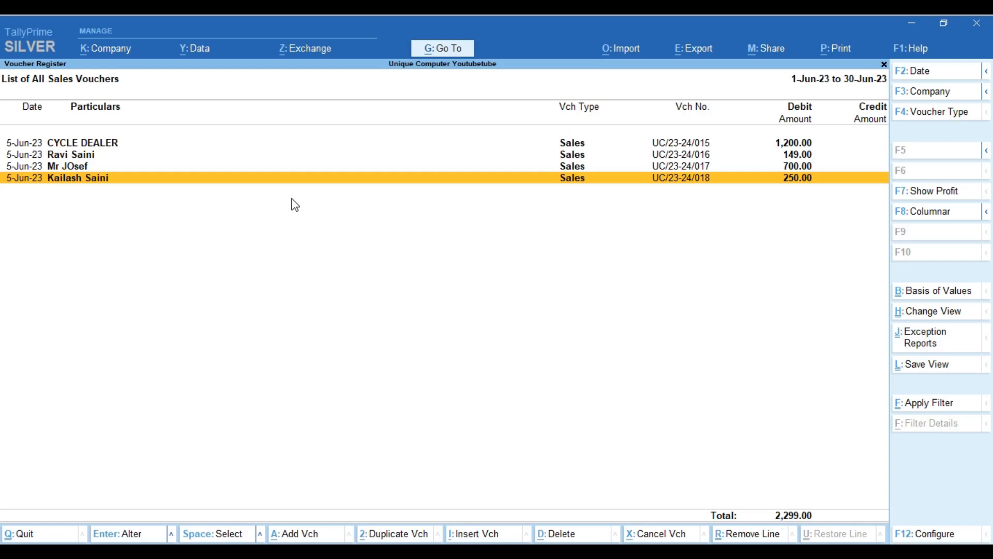
key(alt+a)
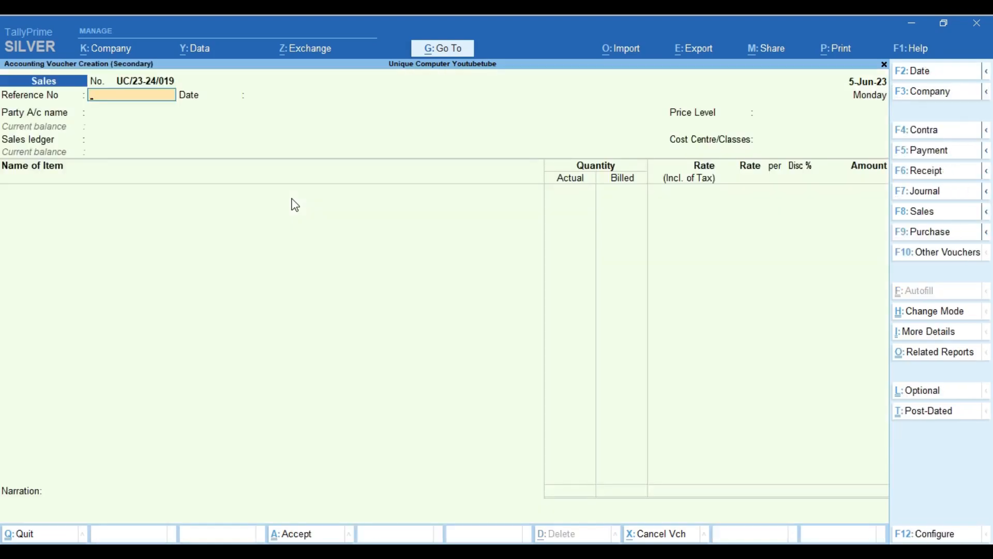
key(Return)
key(Return)
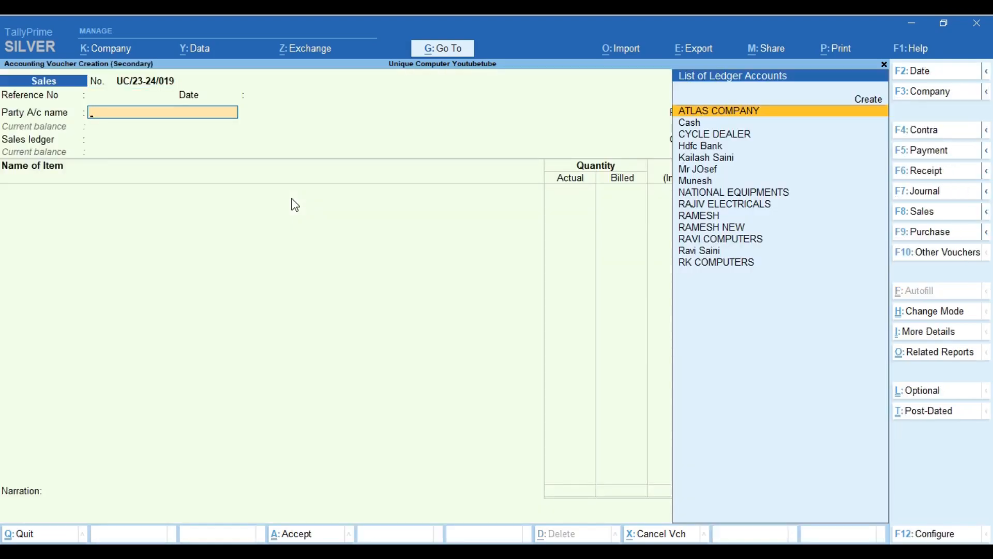
text(ka)
key(Return)
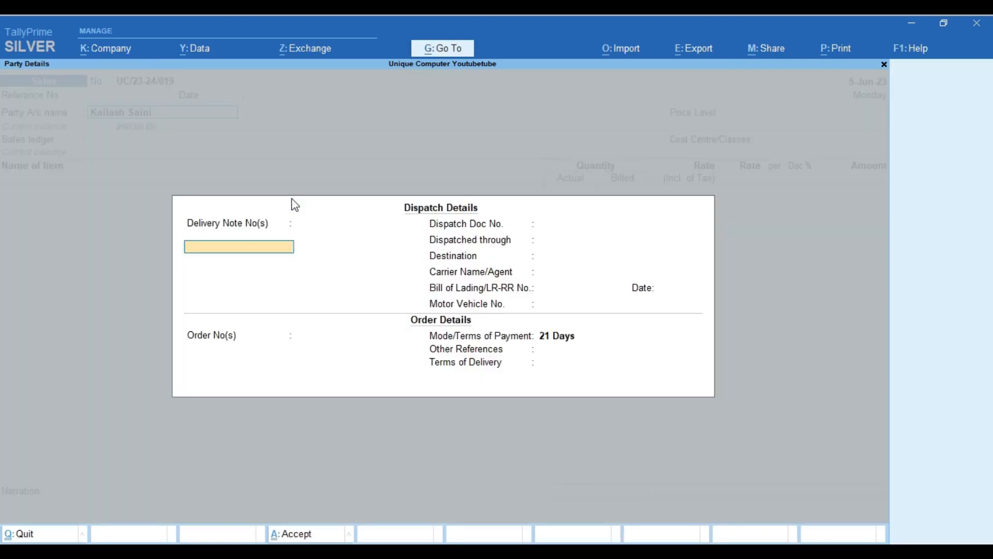
Accept party details, no price level and the Sales ledger, then open new stock item creation
key(Return)
key(Return)
key(Return)
key(Return)
key(Return)
key(Return)
key(Return)
key(Return)
key(Return)
key(Return)
key(Return)
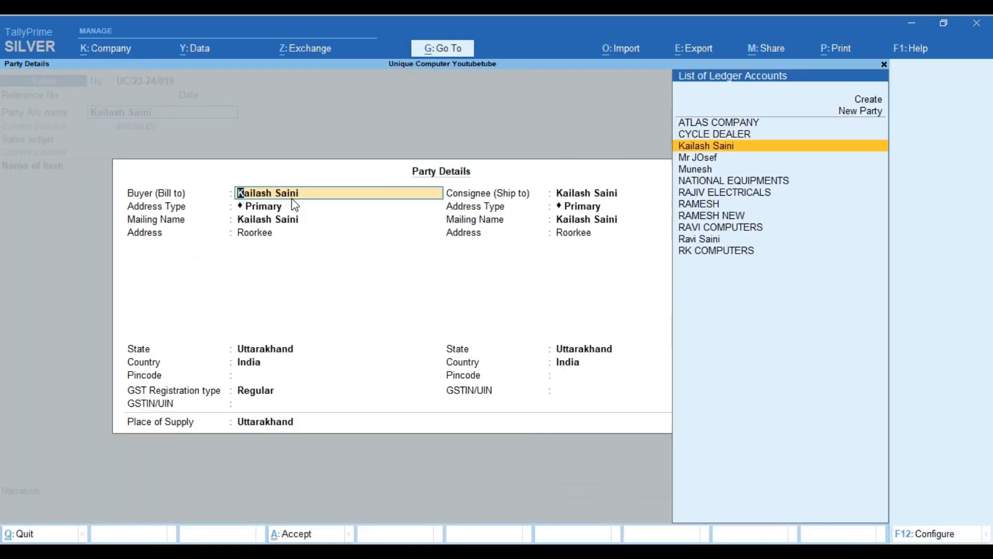
key(Return)
key(Return)
key(Return)
key(Return)
key(Return)
key(Return)
key(Return)
key(Return)
key(Return)
key(Return)
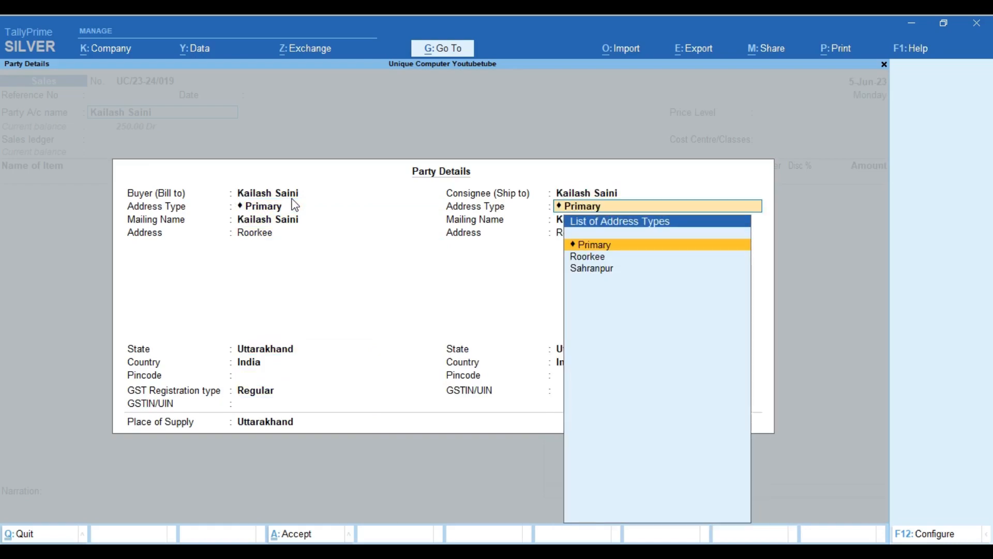
key(Return)
key(Return)
key(Return)
key(Return)
key(Return)
key(Return)
key(Return)
key(Return)
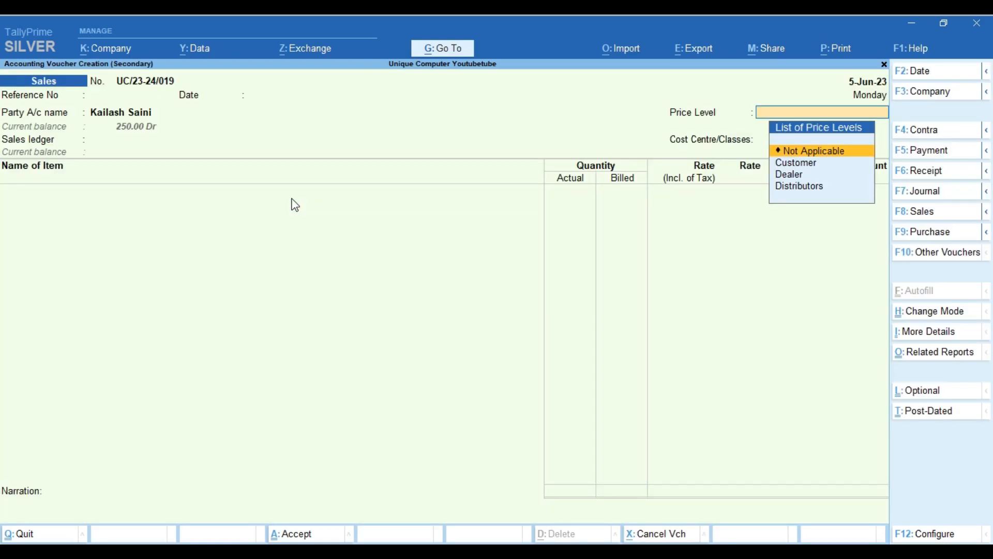
key(Return)
key(Return)
key(Return)
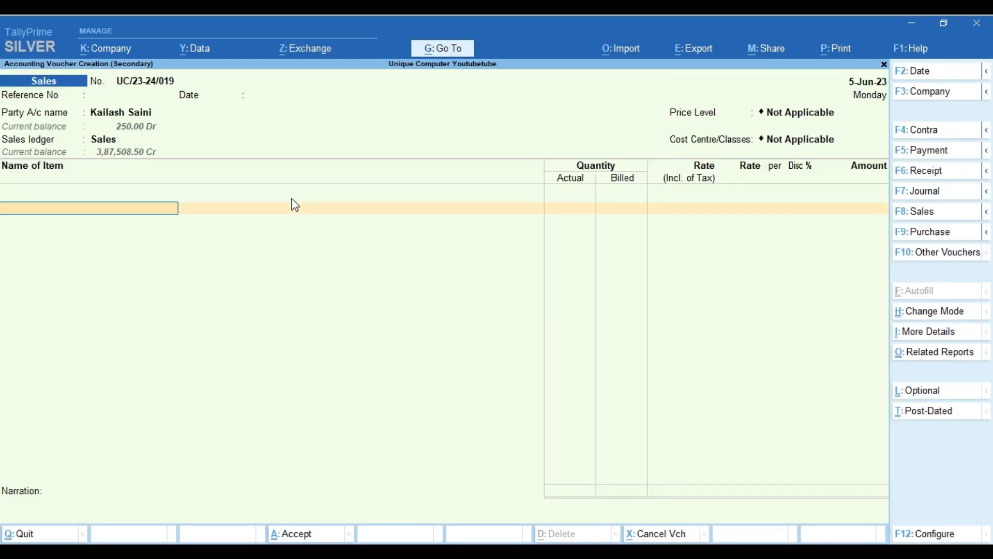
key(alt+c)
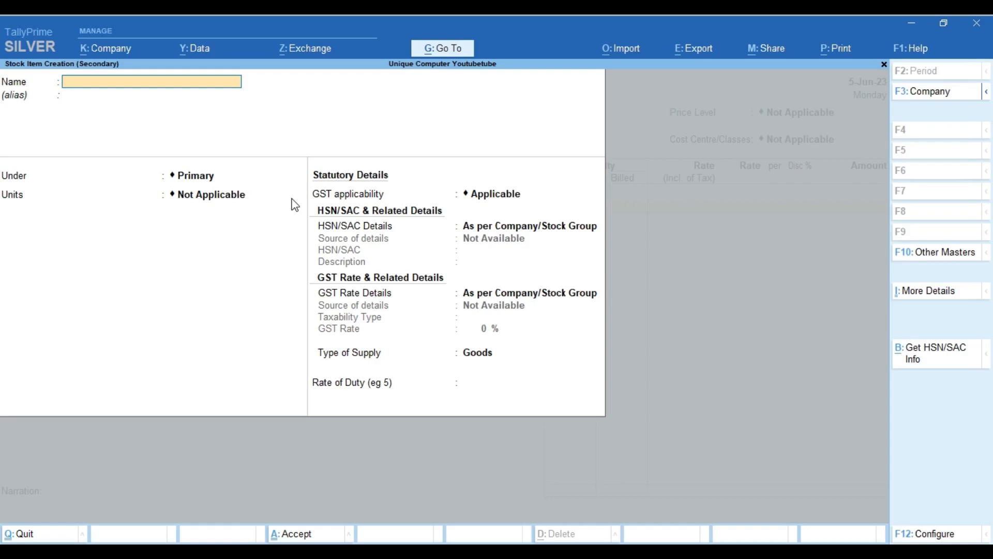
Name the new stock item Mango under Primary with kgs as its unit
text(Mango)
key(Return)
key(Return)
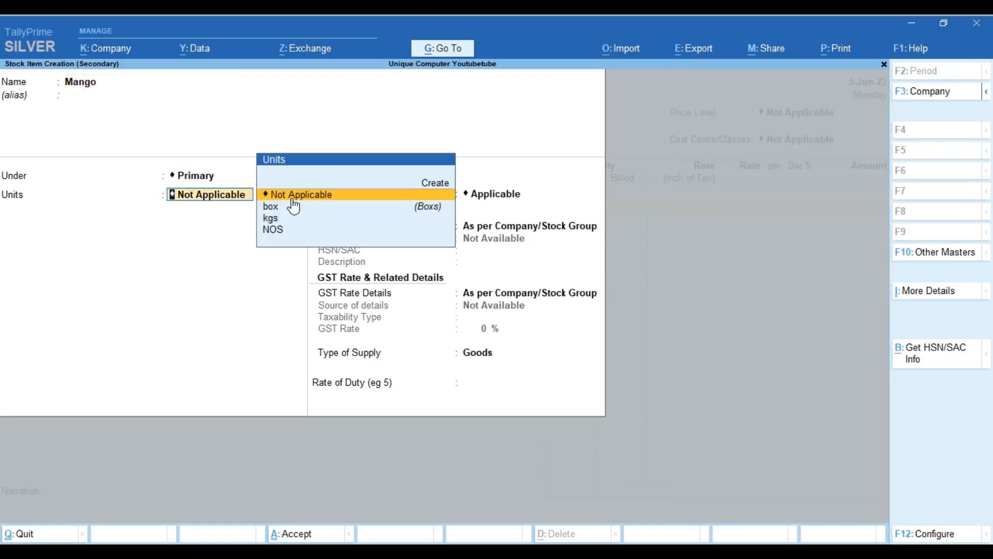
key(Down)
key(Return)
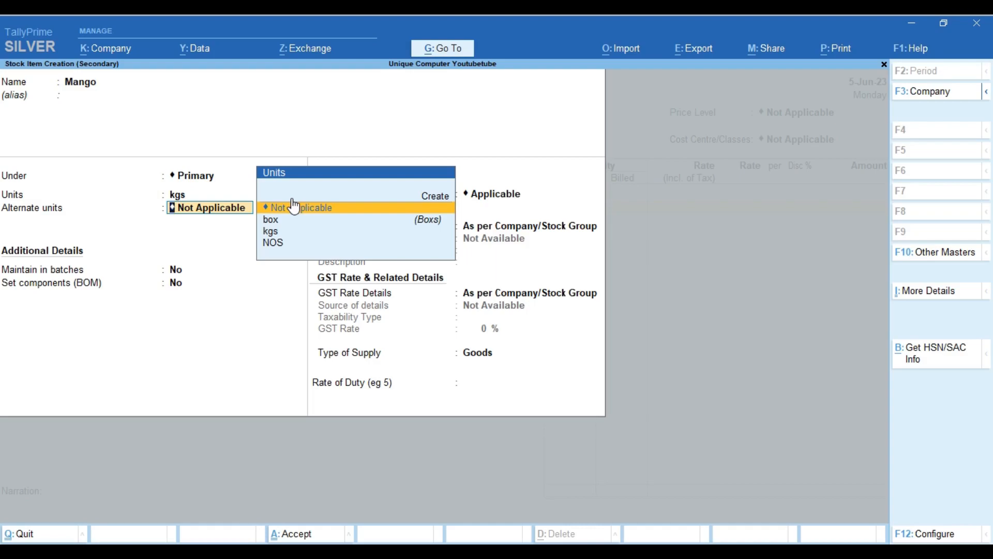
key(BackSpace)
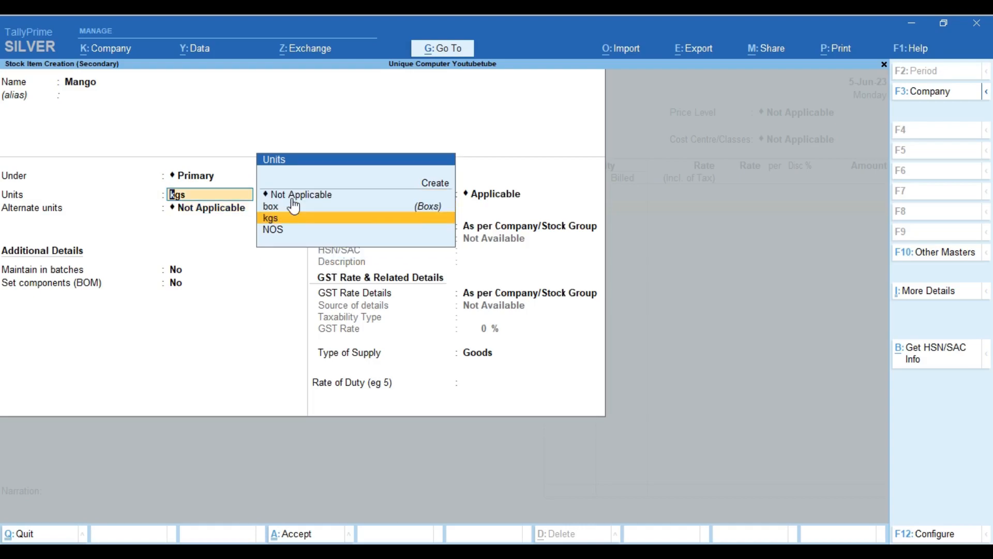
key(Return)
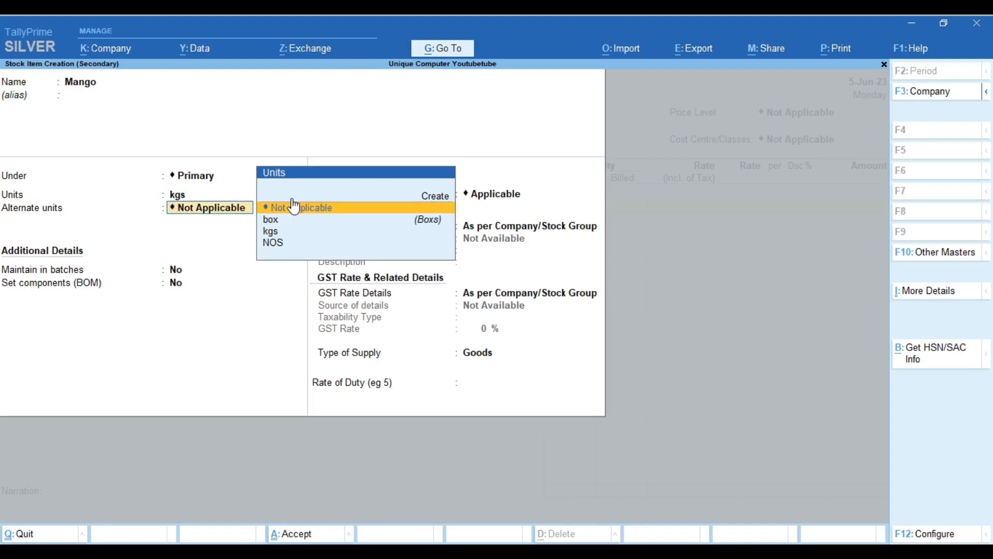
Add box as the alternate unit, with 1 box equal to 20 kgs
key(Down)
key(Down)
key(Up)
key(Return)
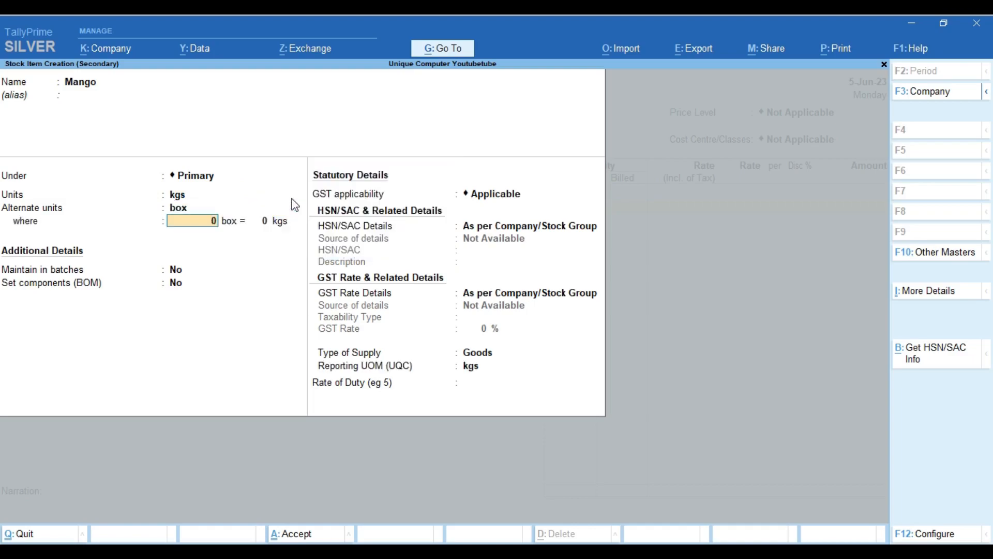
text(1)
key(Return)
text(20)
key(Return)
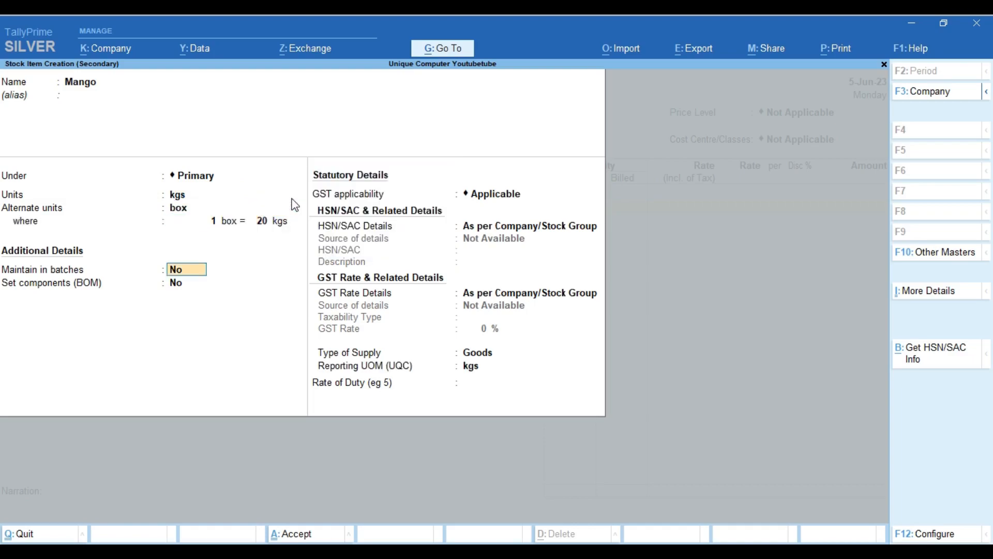
Leave batches and components off and set HSN/SAC code 78787
key(Return)
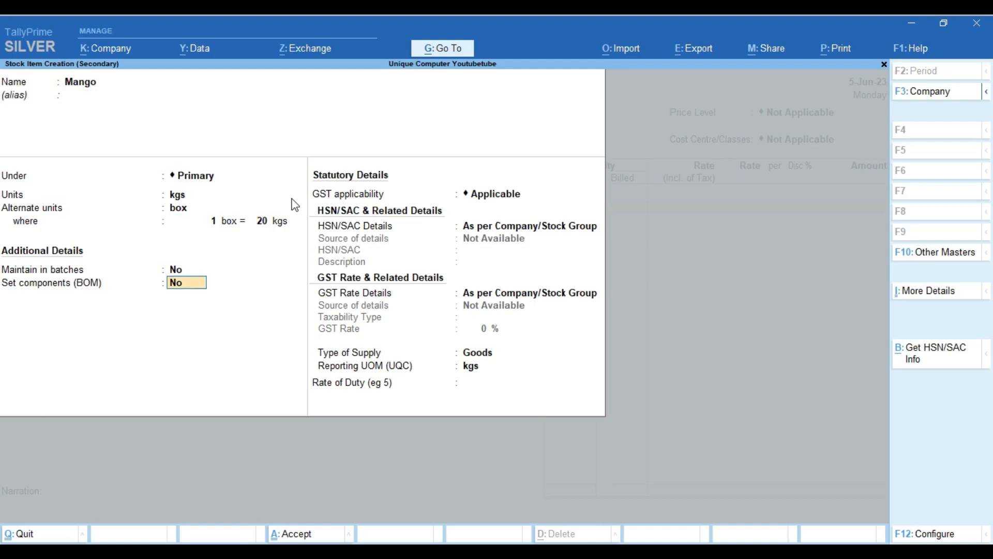
key(Return)
key(Return)
key(Down)
key(Return)
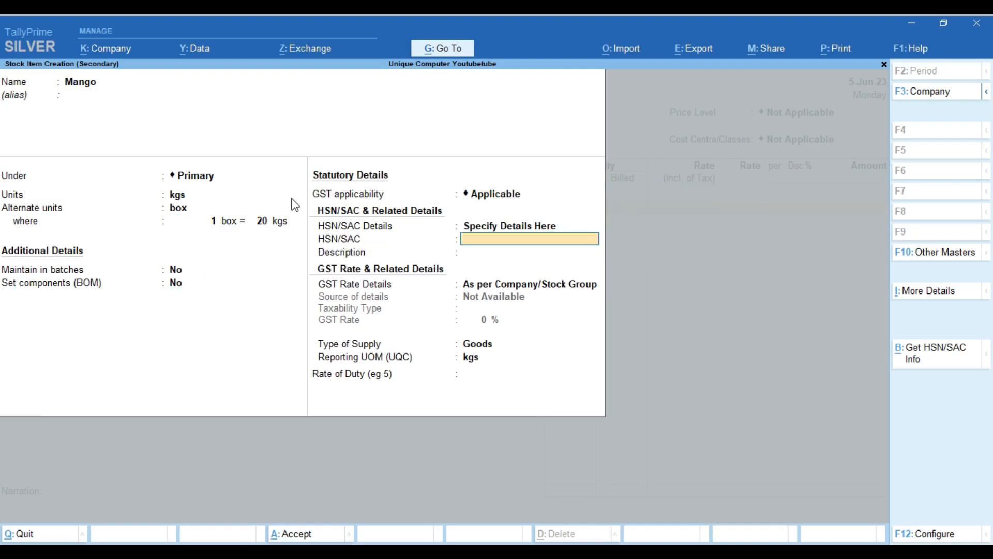
text(78787)
key(Return)
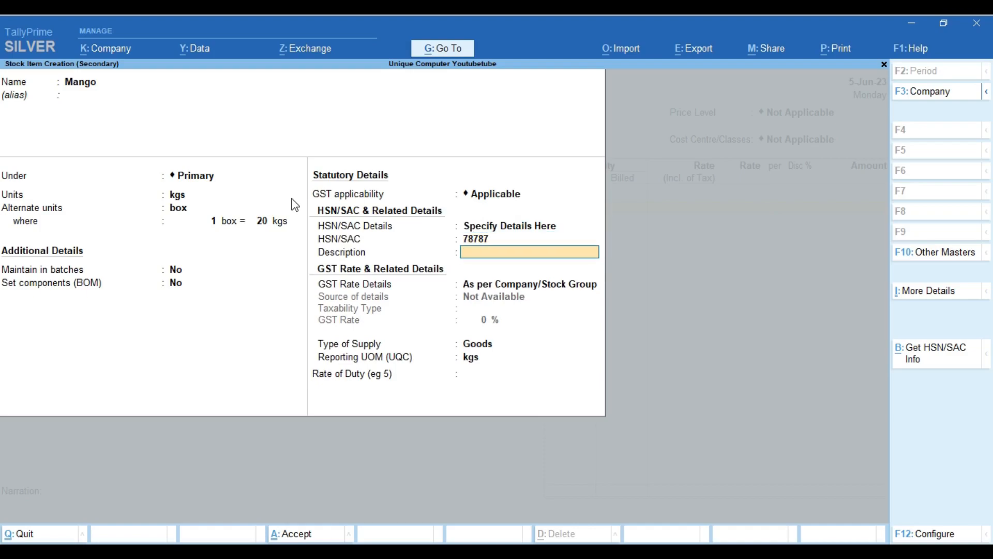
Mark Mango as Taxable at 5% GST with kgs reporting unit, and save the item
key(Return)
key(Down)
key(Return)
key(Return)
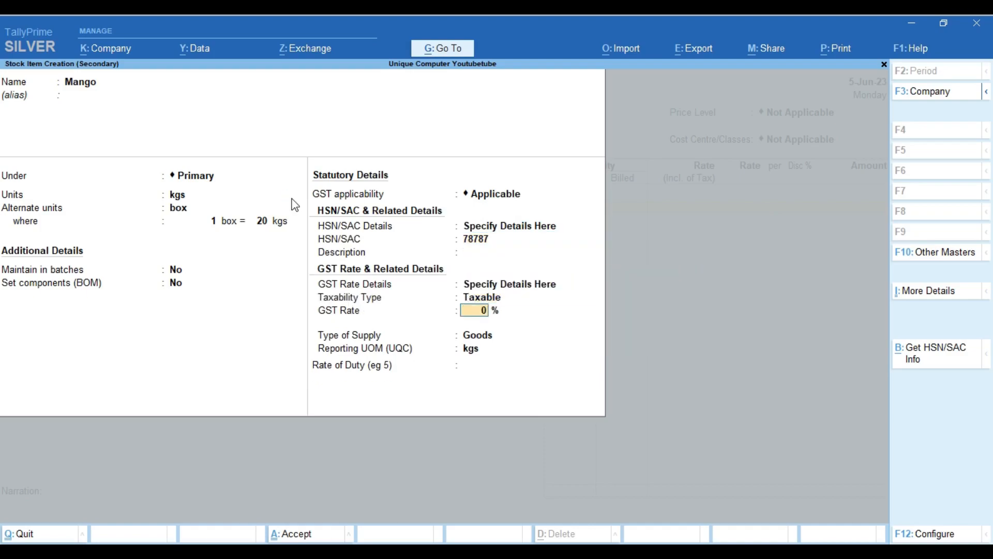
text(12)
key(BackSpace)
text(8)
key(BackSpace)
key(BackSpace)
text(5)
key(Return)
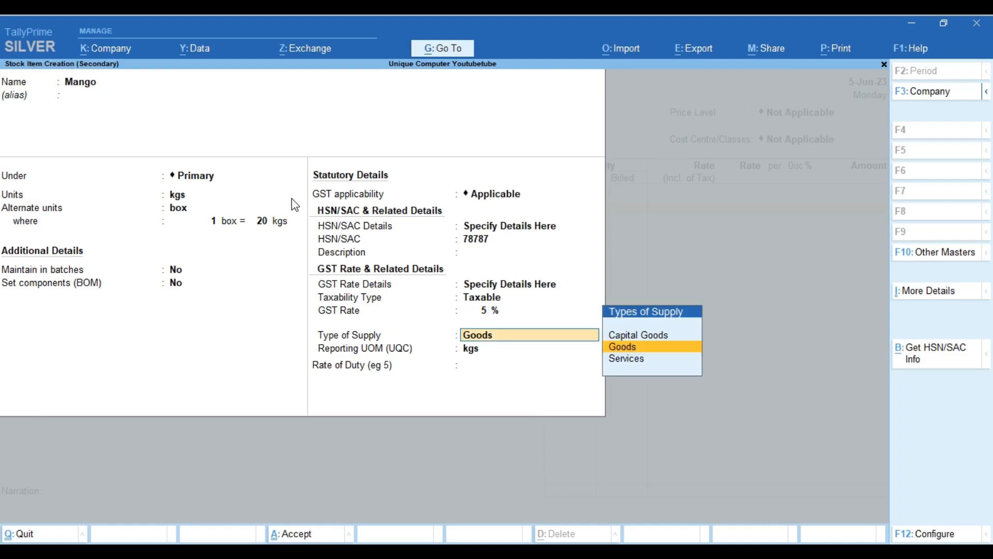
key(Return)
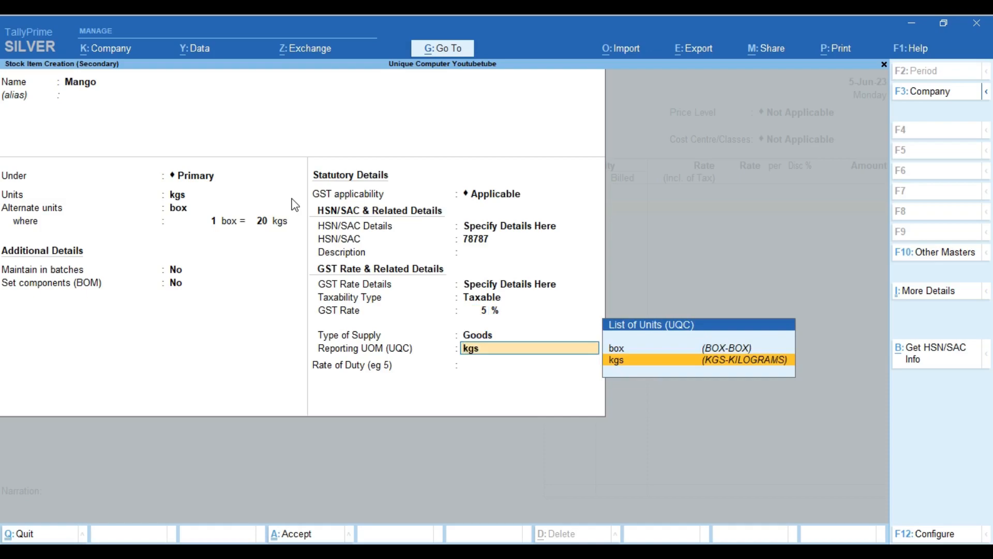
key(Return)
key(Return)
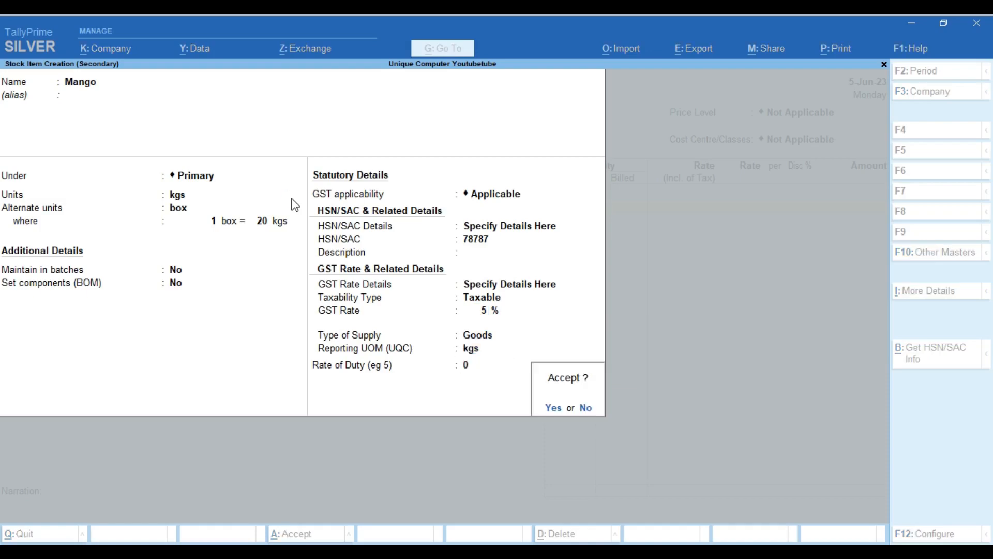
key(Return)
key(Return)
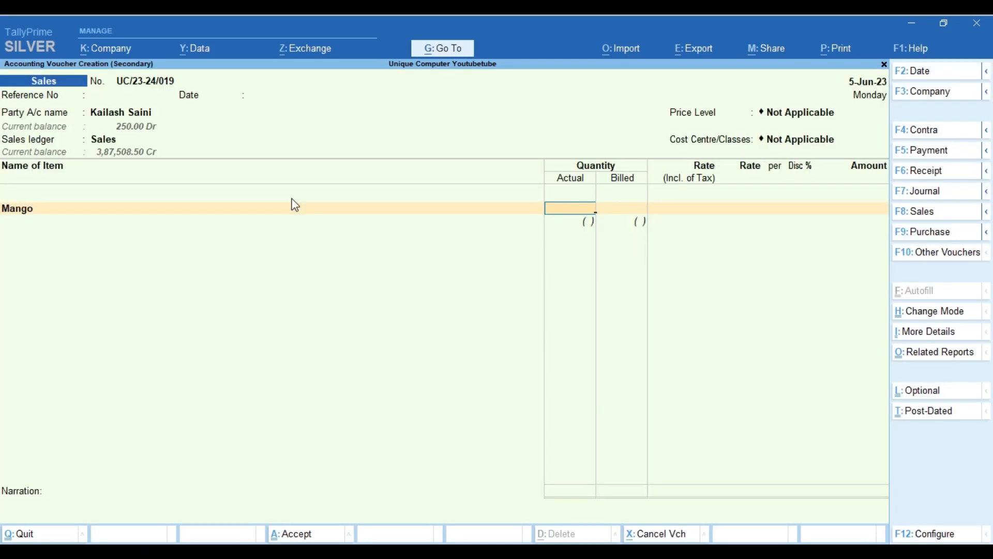
Enter 20 kgs of Mango, accept the negative stock warning, and return to the item name
text(10)
key(BackSpace)
text(20)
key(Return)
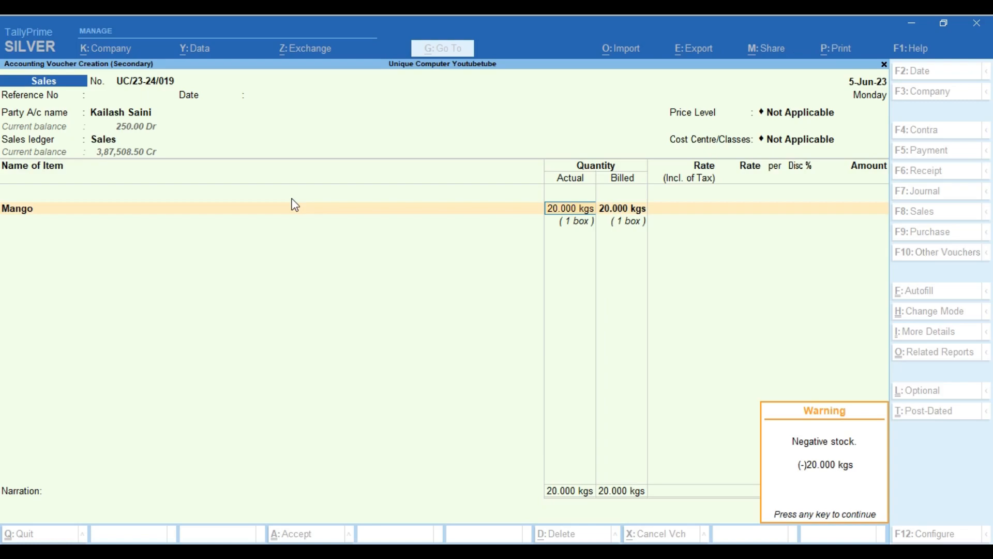
key(Return)
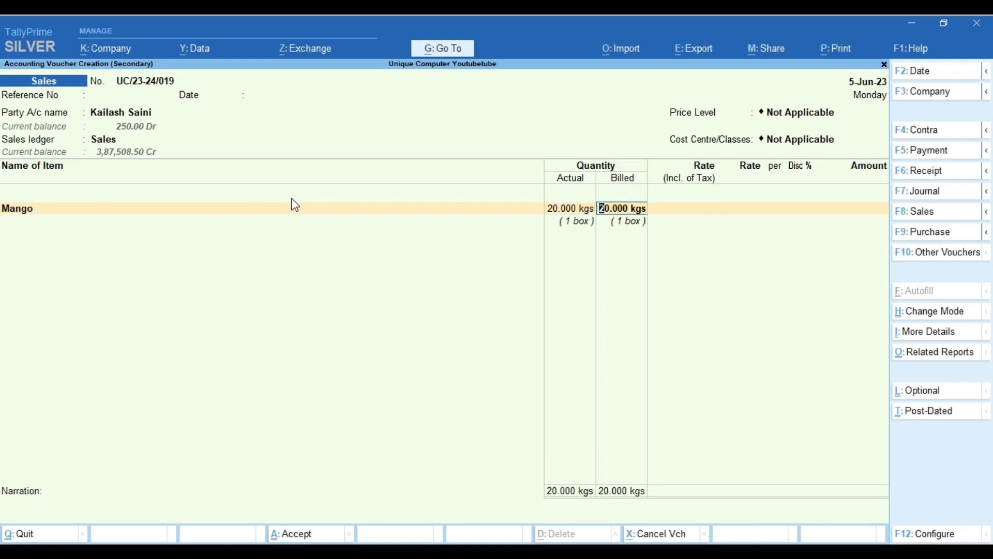
key(Return)
key(BackSpace)
key(BackSpace)
key(BackSpace)
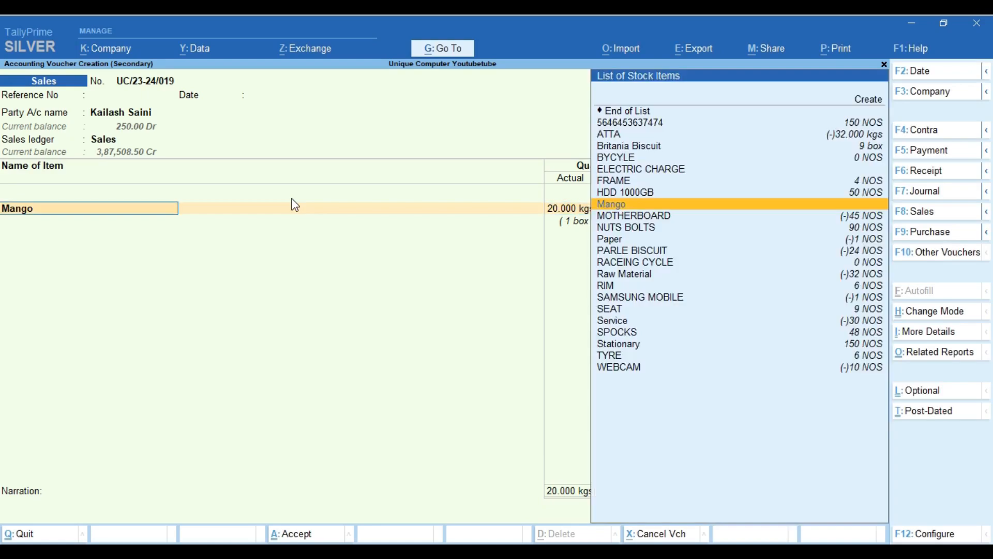
Open the Mango stock item for alteration and enter an opening quantity of 100
key(Return)
key(Return)
key(Return)
key(Return)
key(Return)
key(Return)
key(Return)
key(Return)
key(Return)
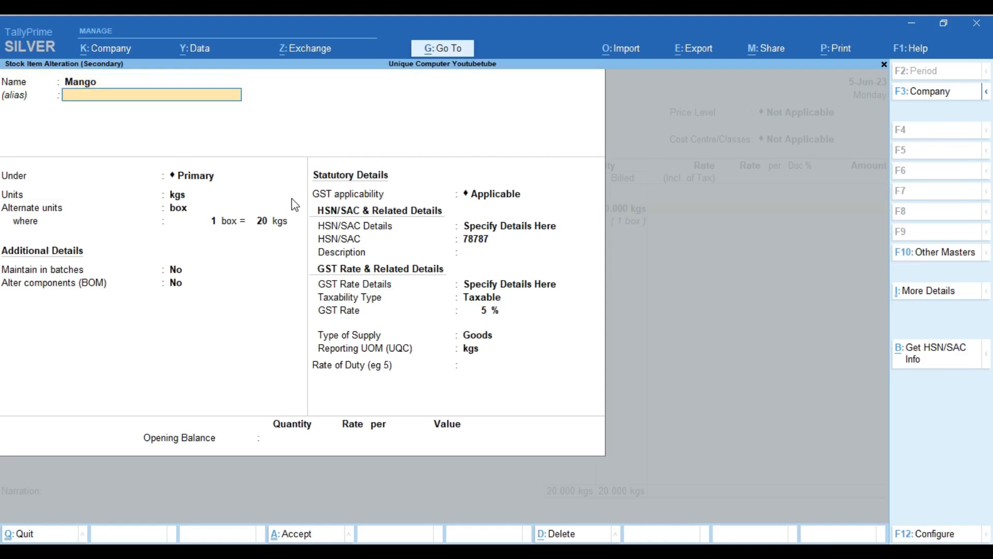
key(Return)
key(Return)
key(Return)
key(Return)
key(Return)
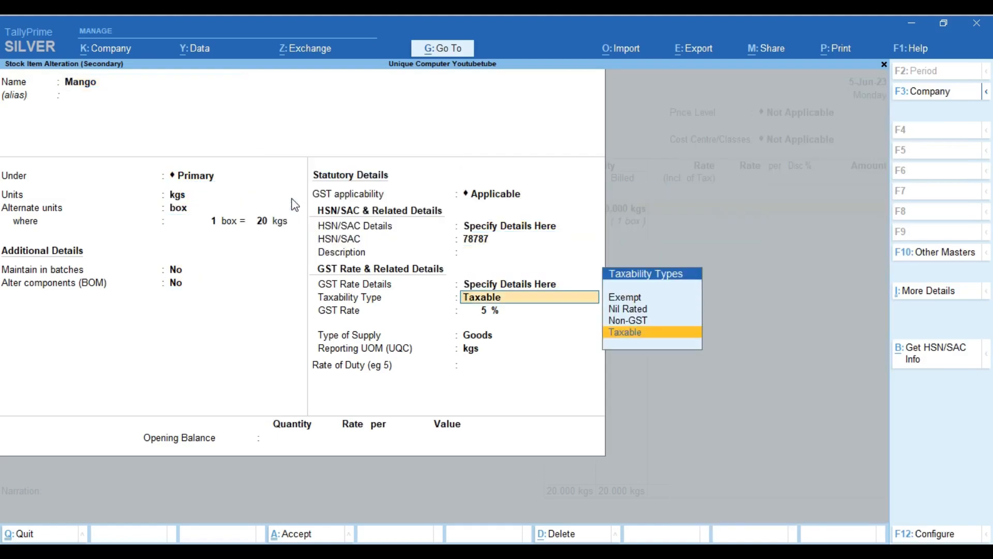
key(Return)
key(Return)
key(Return)
key(Return)
key(Return)
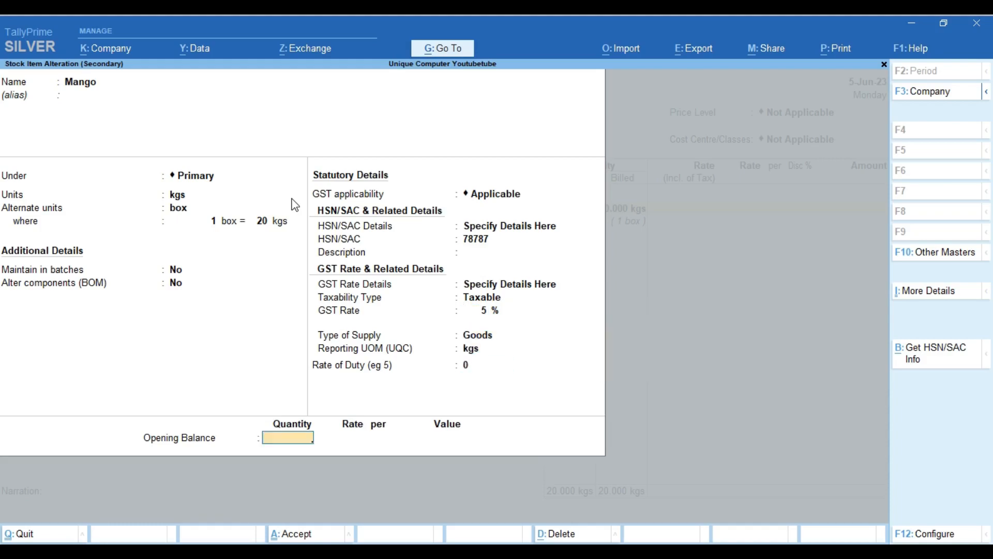
text(100)
key(Return)
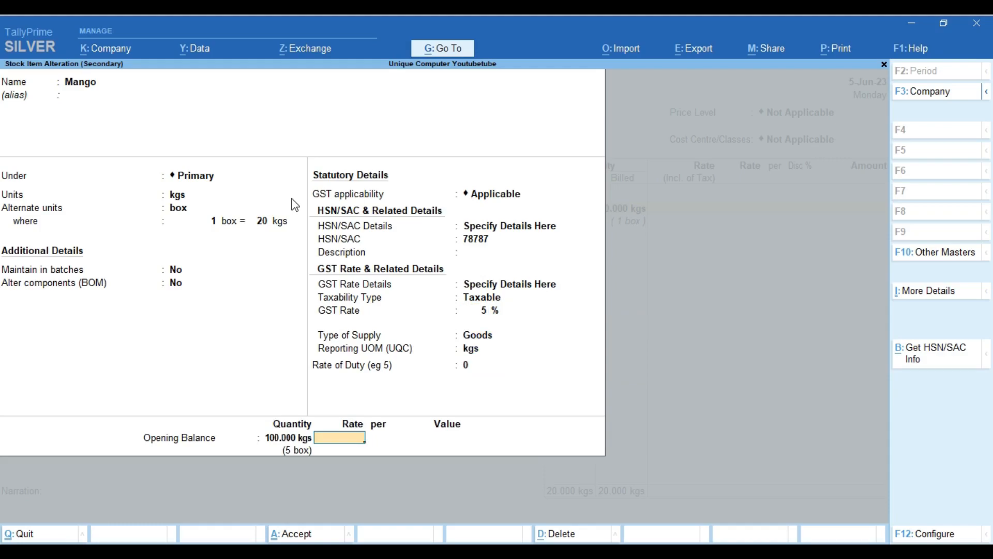
Correct Mango's opening quantity to 6 box (120 kgs) and save the item
key(BackSpace)
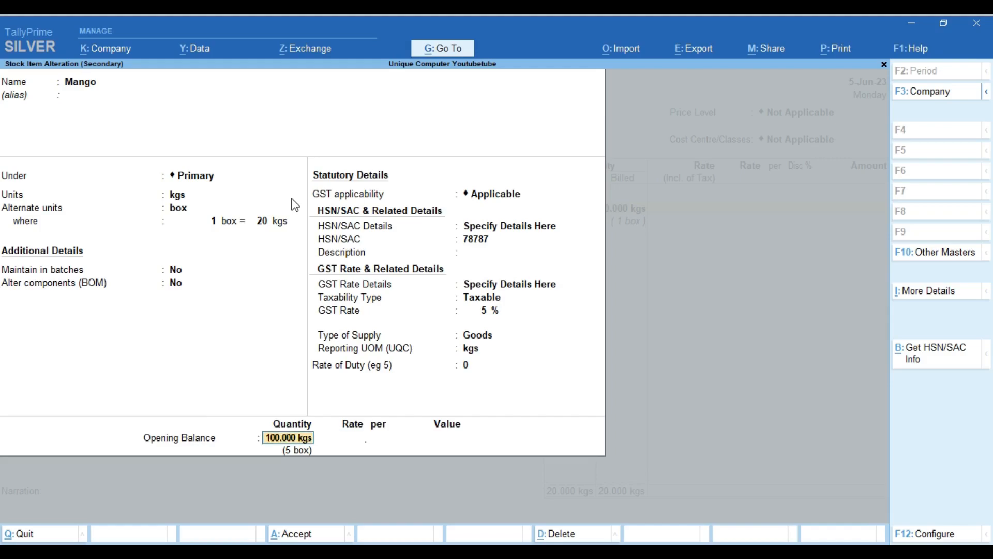
text(5)
key(BackSpace)
text(6 box)
key(Return)
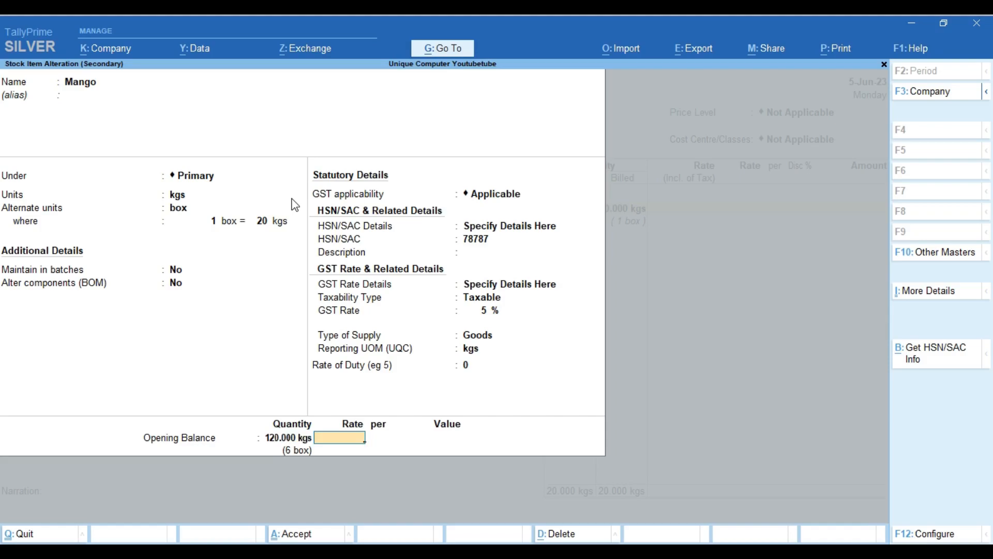
key(Return)
key(Return)
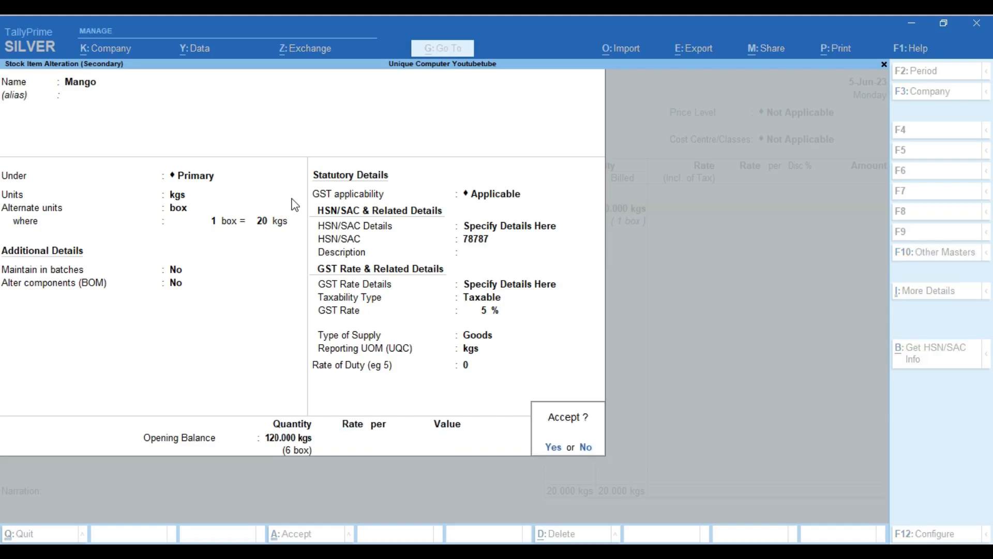
key(Return)
key(Return)
key(Return)
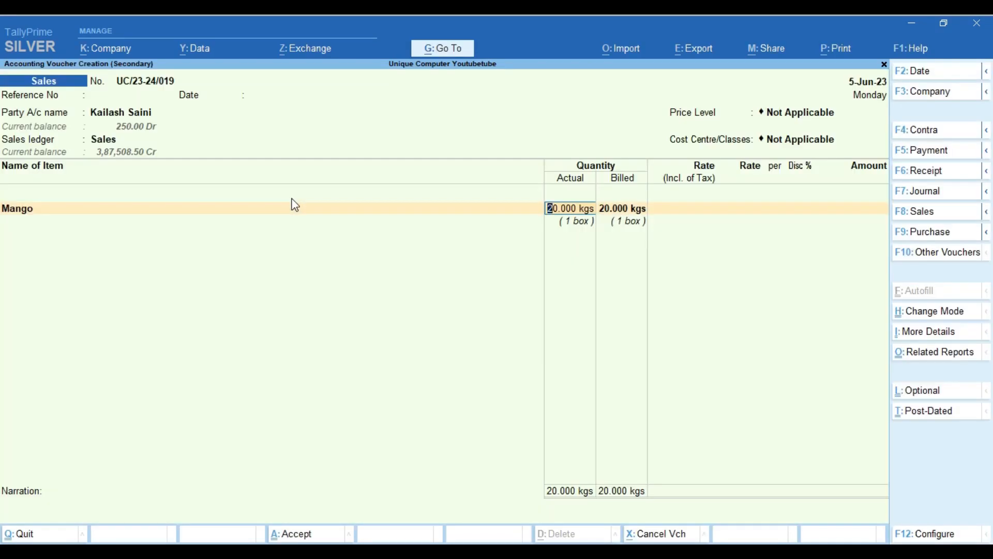
key(Return)
key(Return)
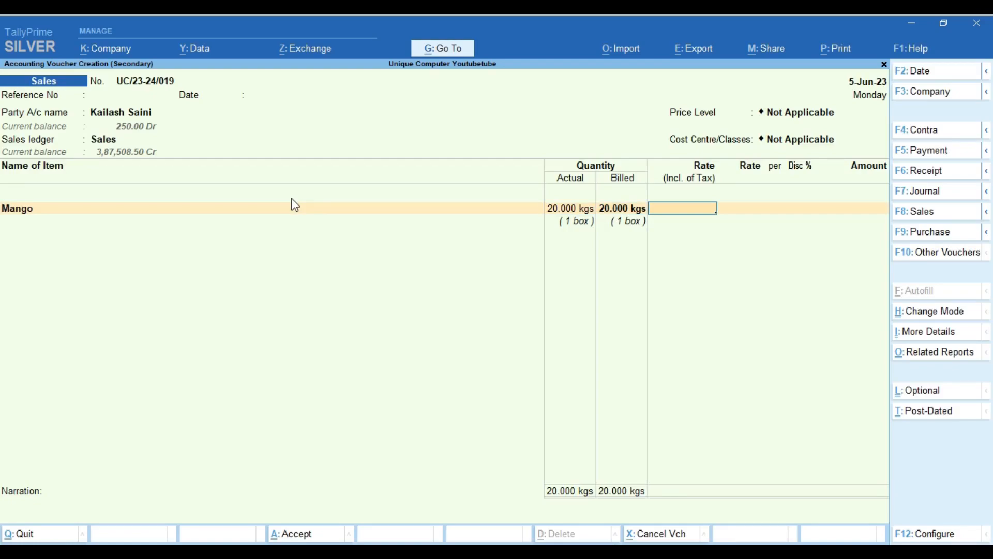
Complete the Mango line at rate 100, add CGST and SGST, and save without e-Invoice
text(100)
key(Return)
key(Return)
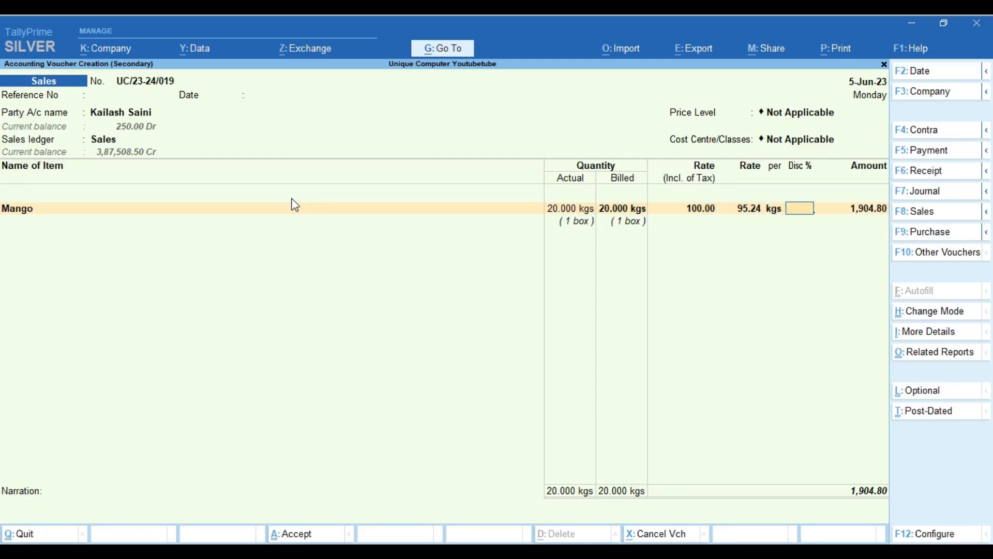
key(Return)
key(Return)
key(Return)
text(cg)
key(Return)
key(Return)
text(s)
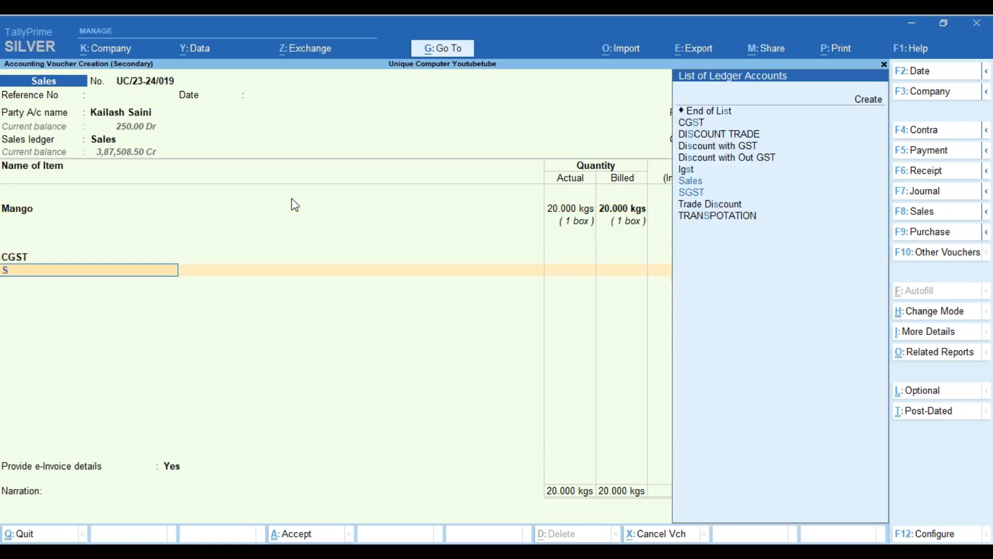
key(Return)
key(Return)
key(Return)
key(Return)
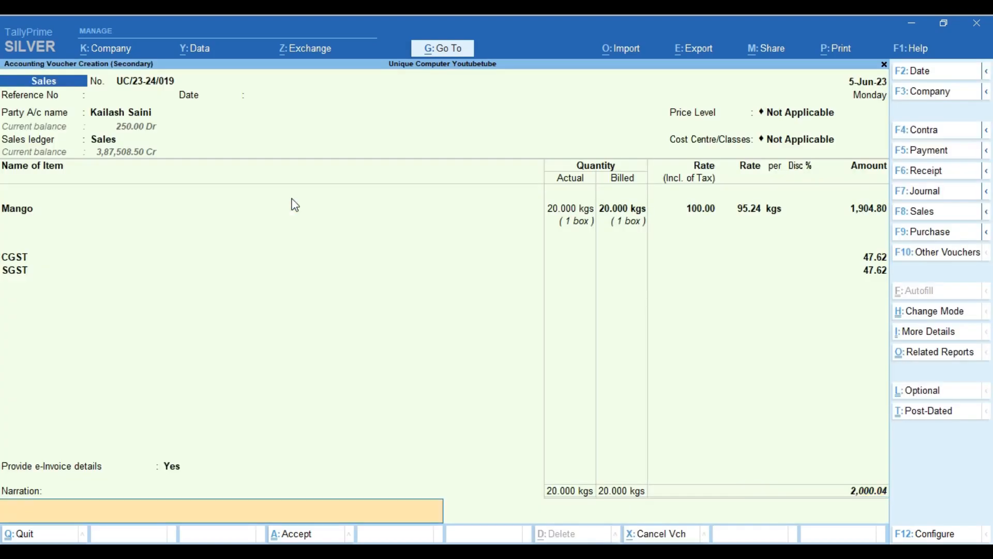
key(Return)
key(Return)
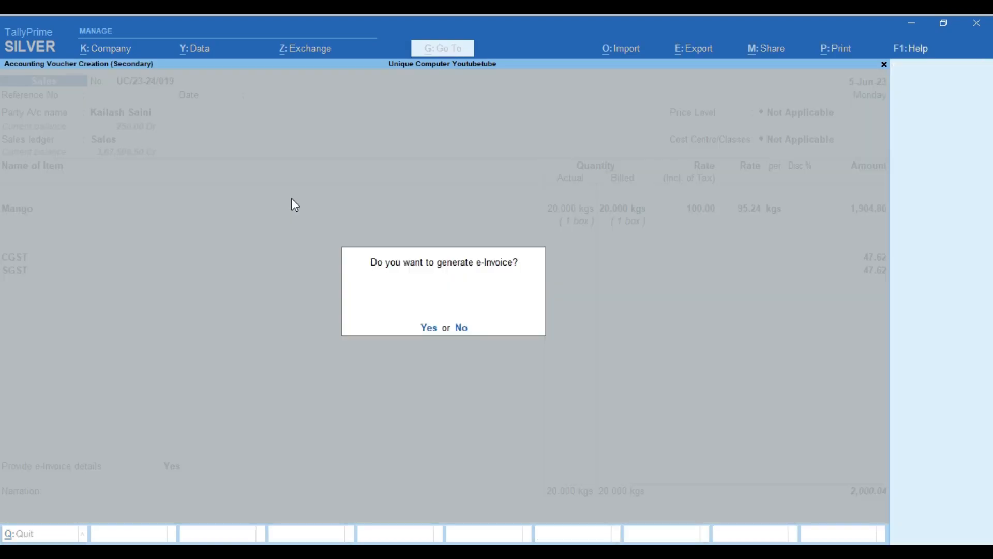
key(n)
key(n)
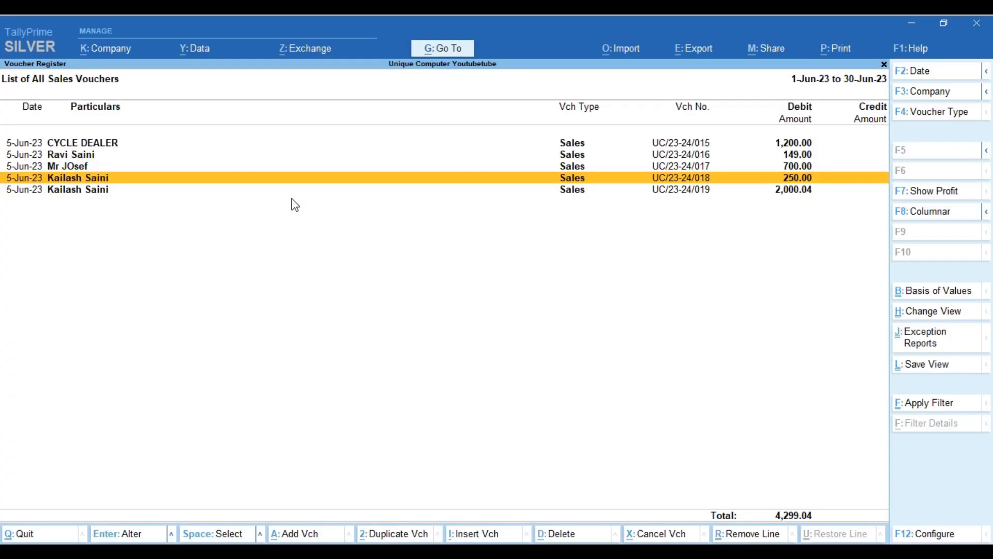
Review the saved Mango sales voucher UC/23-24/019, then back out of the registers
key(Down)
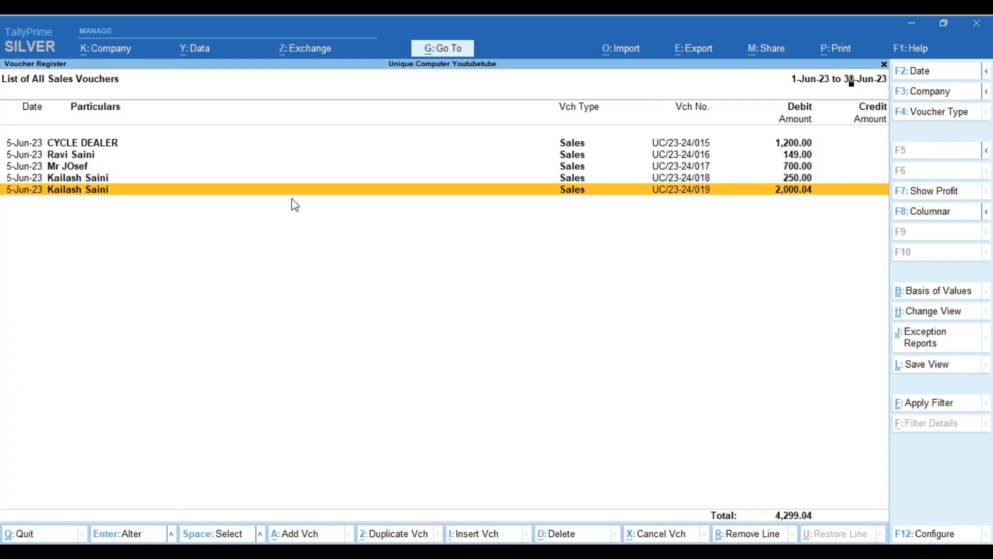
key(Return)
key(BackSpace)
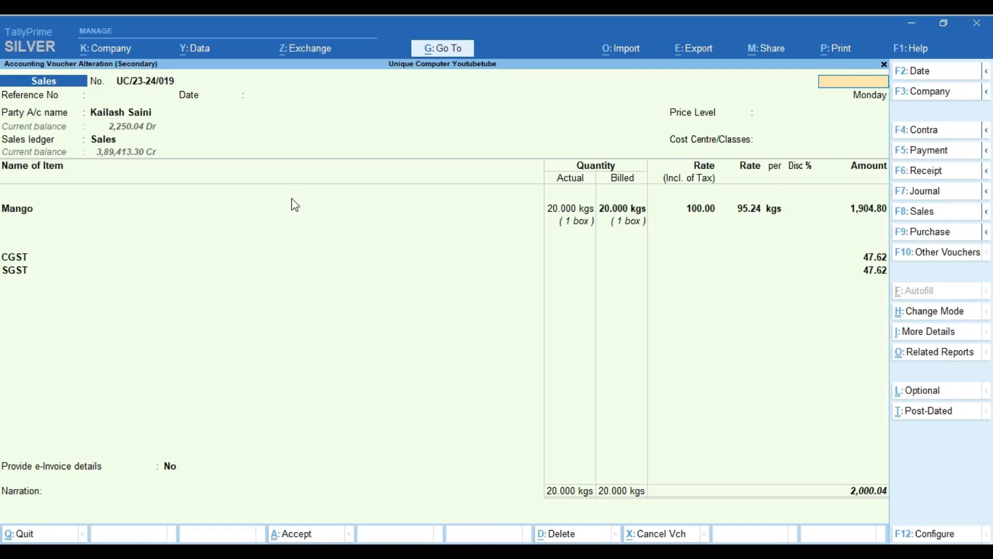
key(Escape)
key(Escape)
key(Escape)
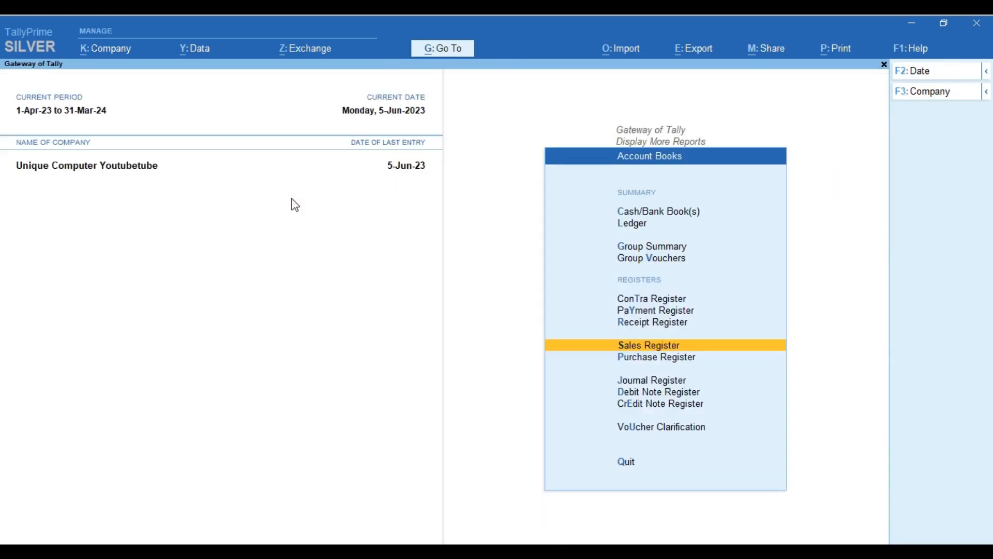
Open the Stock Summary report and locate the Mango row
key(Escape)
key(Down)
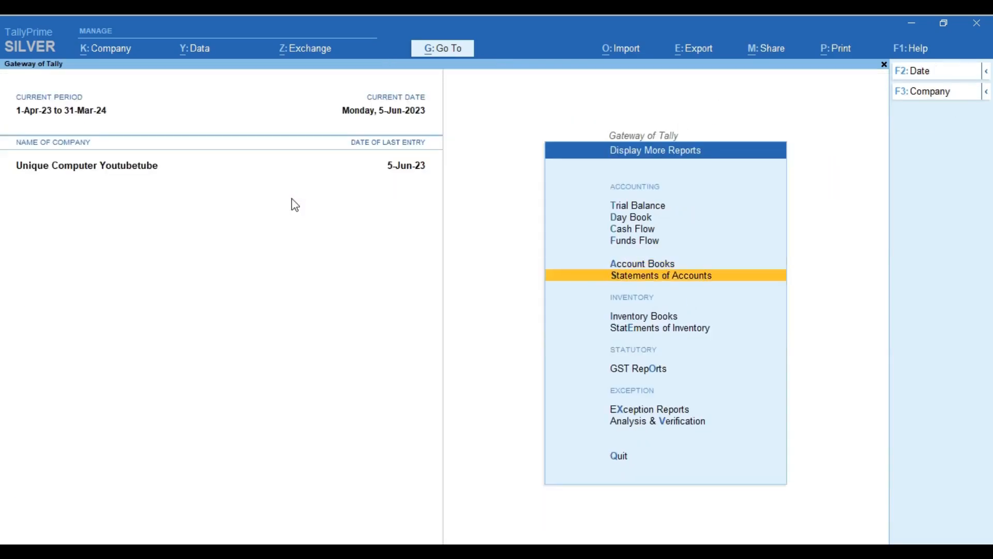
key(Escape)
key(Up)
key(Up)
key(Return)
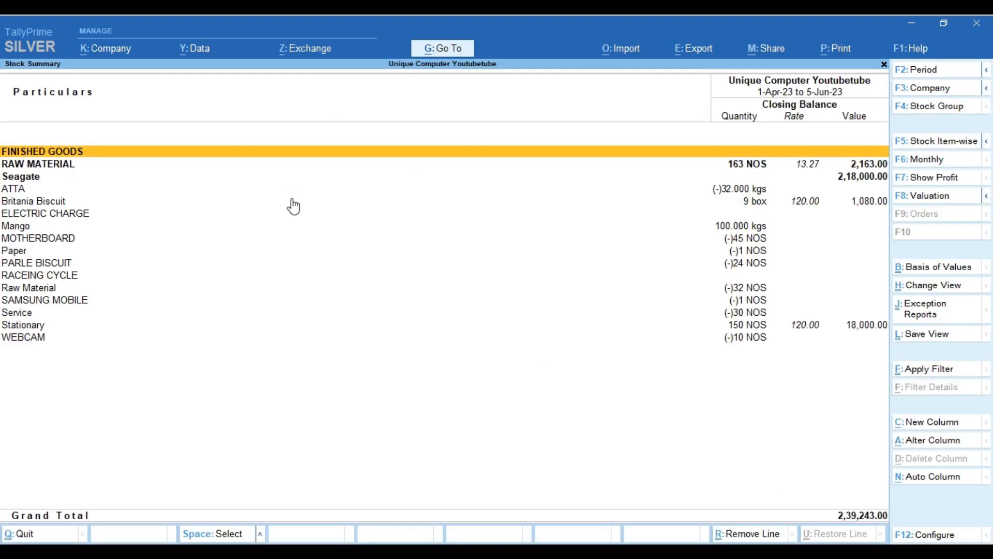
key(Down)
key(Down)
key(Down)
key(Down)
key(Down)
key(Down)
key(Down)
key(Down)
key(Down)
key(Down)
key(Up)
key(Up)
key(Up)
key(Up)
key(Up)
key(Up)
key(Up)
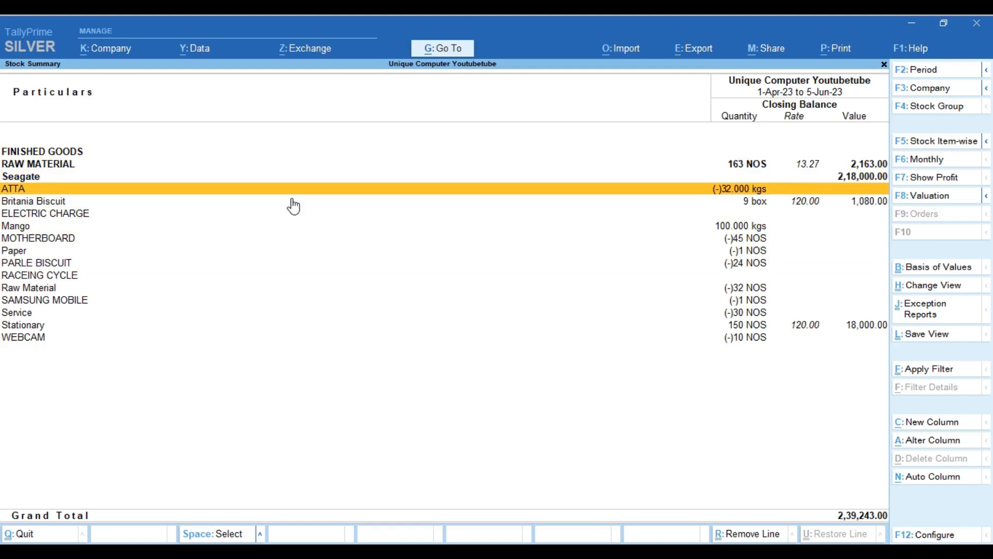
key(Down)
key(Down)
key(Down)
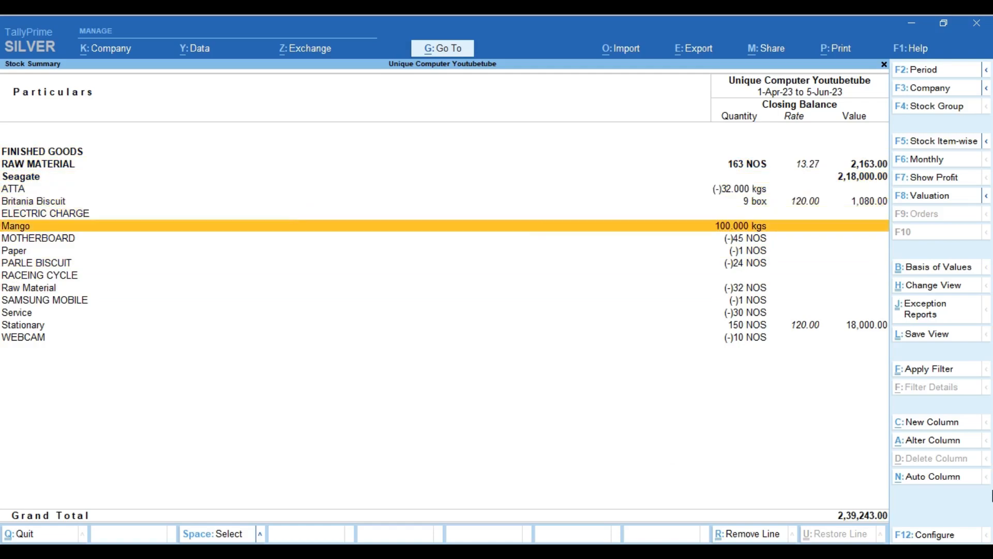
Turn on the Opening, Inwards and Outwards columns in the Stock Summary
click(929, 539)
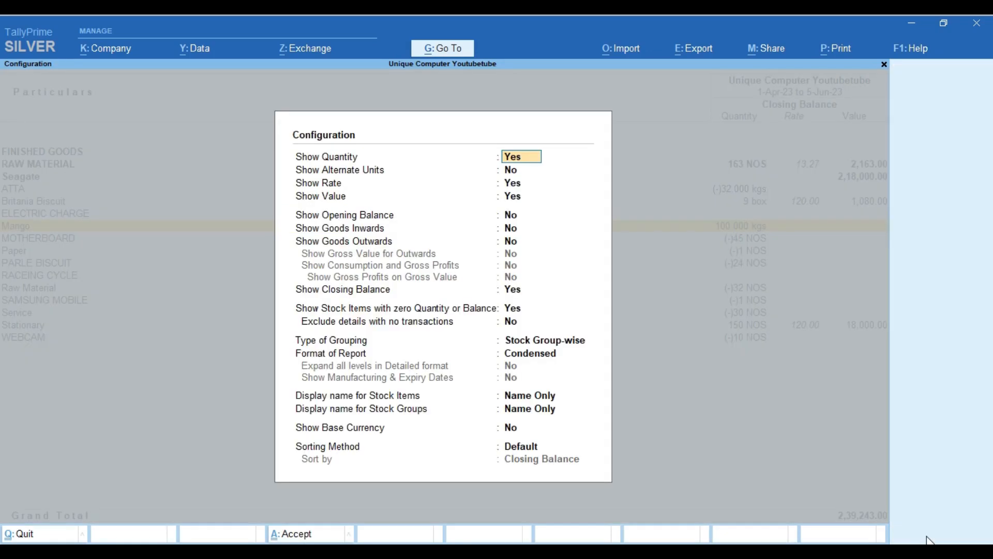
key(Down)
key(Down)
key(Down)
key(Down)
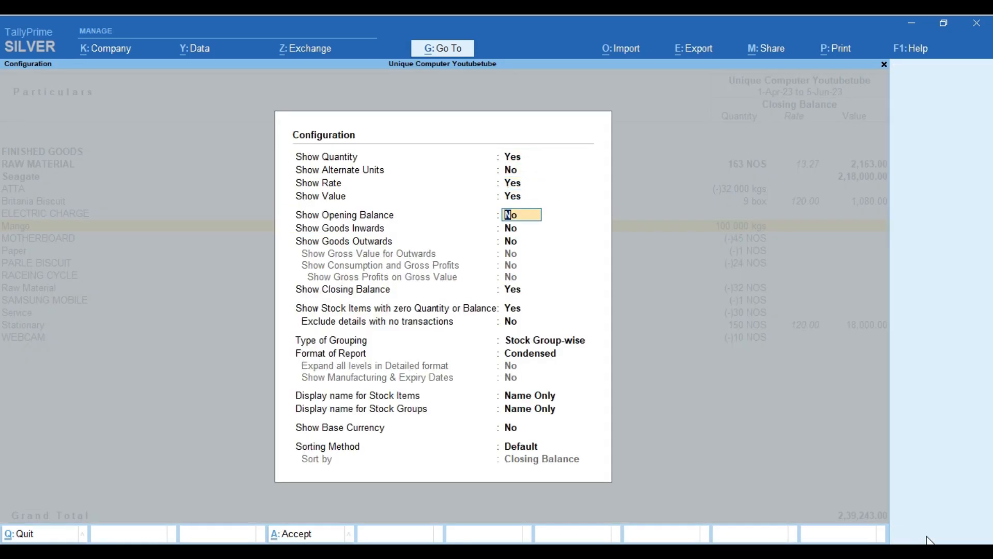
text(y)
key(Return)
text(y)
key(Return)
text(y)
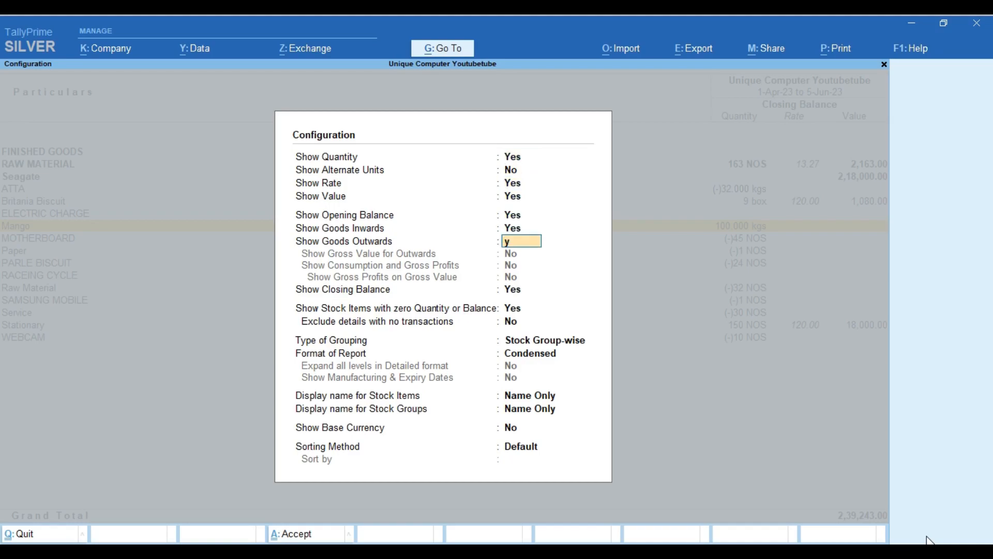
key(Return)
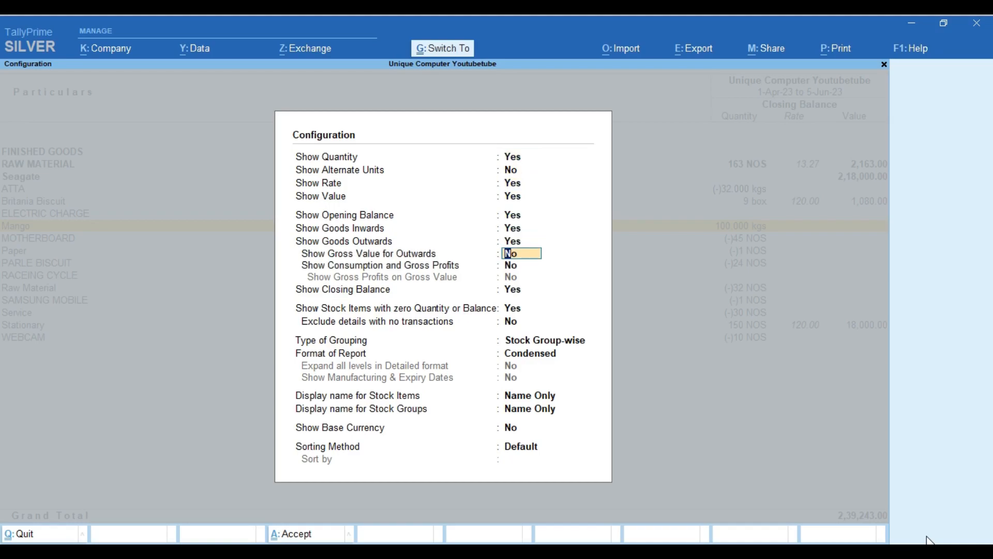
key(ctrl+a)
key(Down)
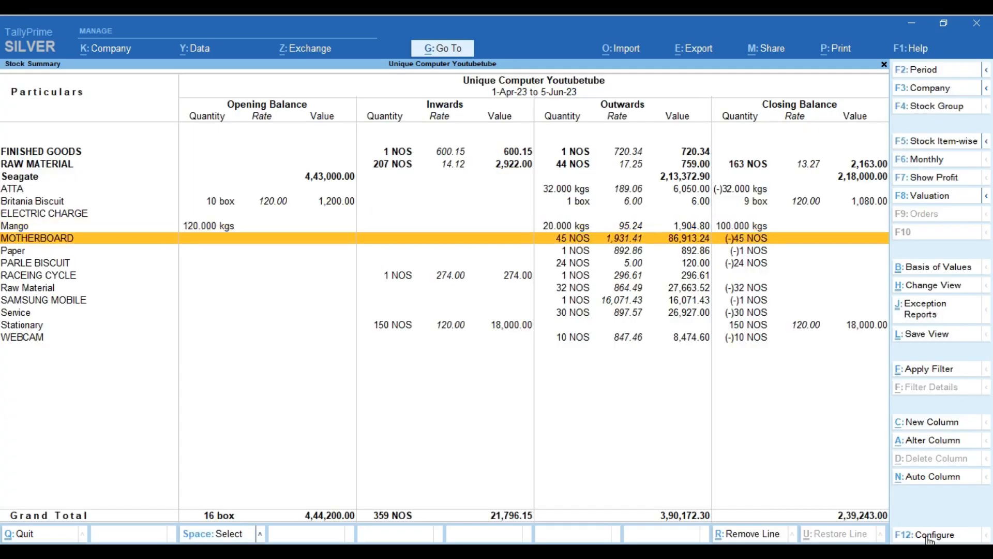
key(Up)
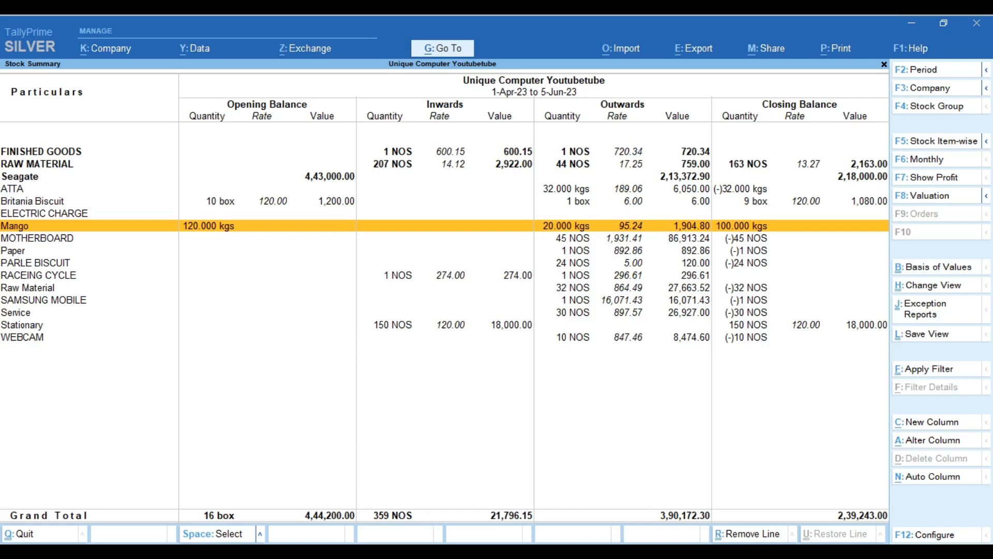
Enable alternate units to show Mango closing at 100 kgs (5 box)
click(906, 536)
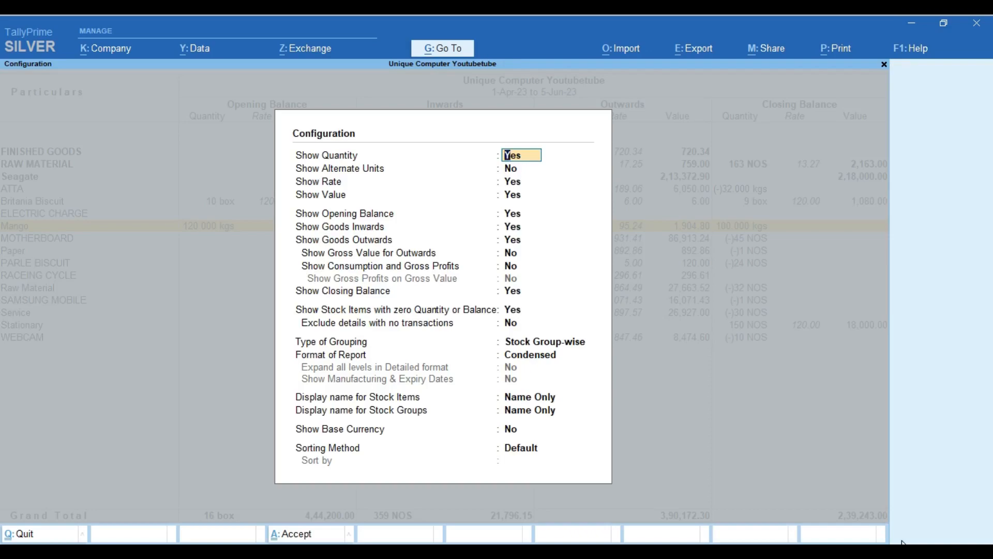
key(Down)
key(Down)
key(Down)
key(Down)
key(Down)
key(Down)
key(Down)
key(Down)
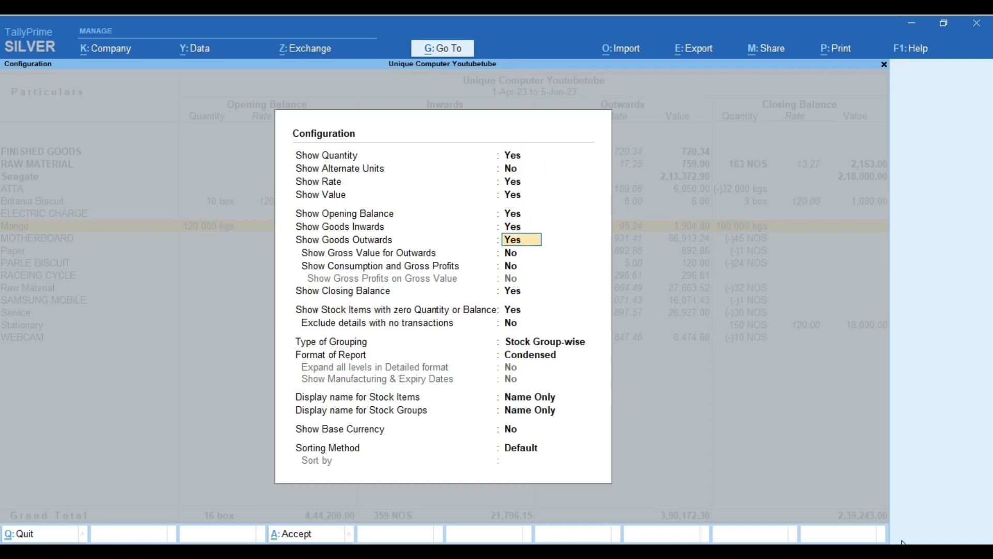
key(Down)
key(Down)
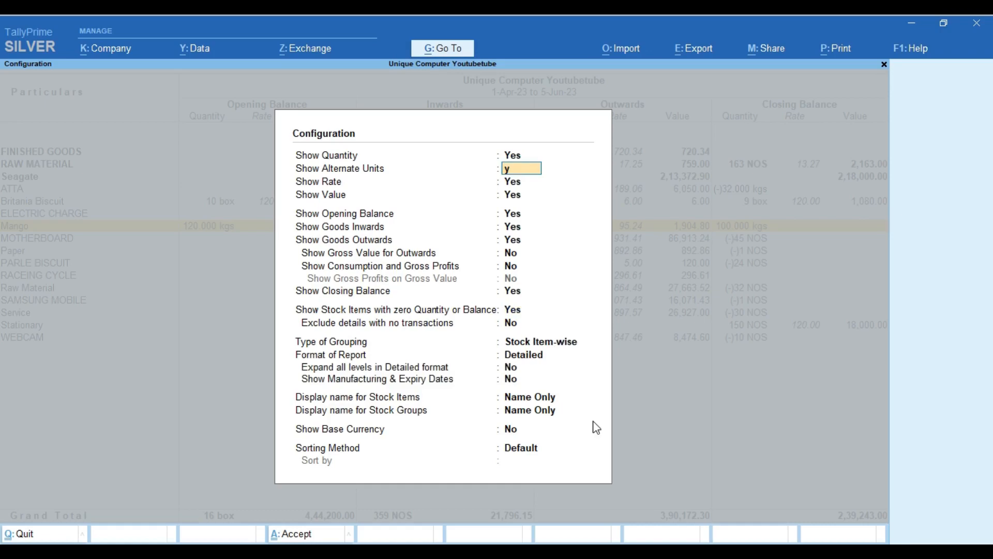
key(Return)
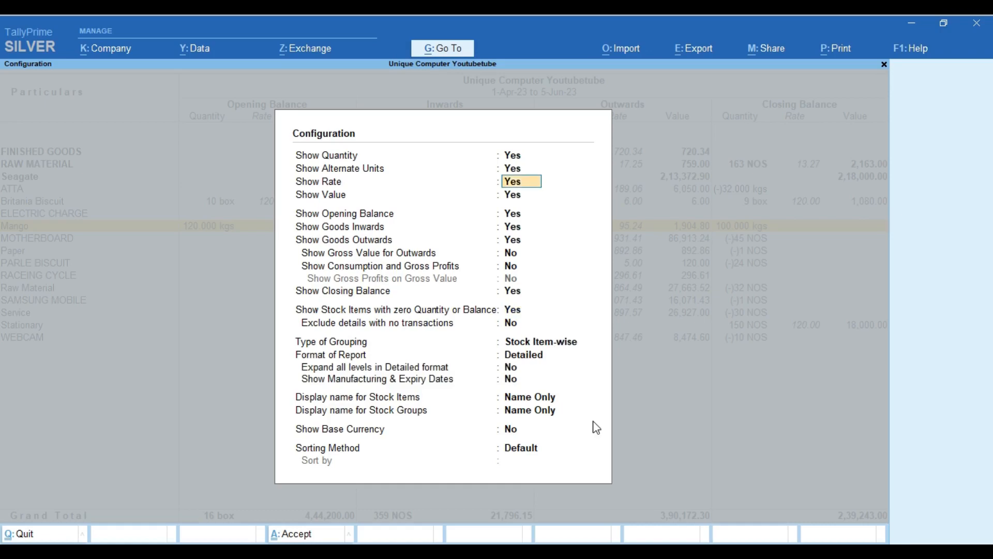
key(ctrl+a)
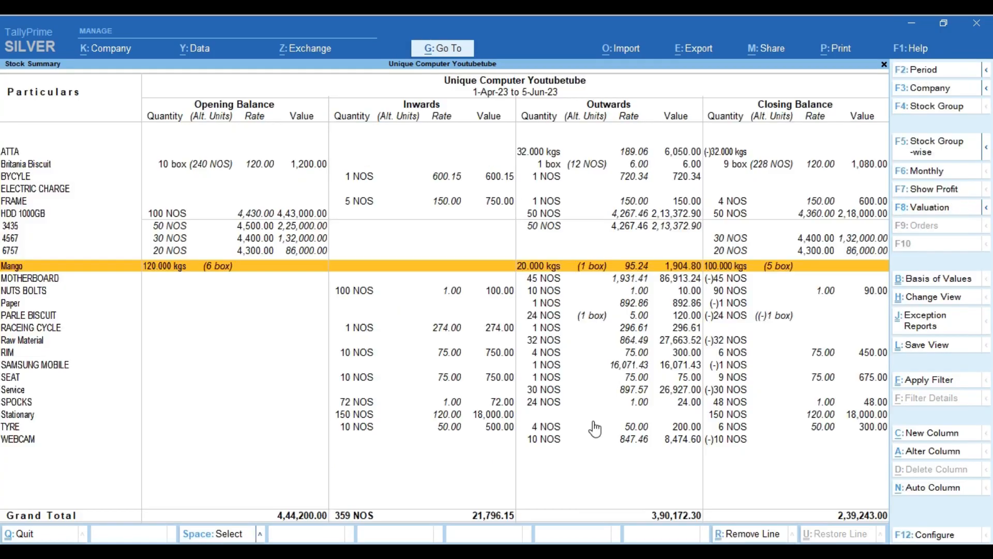
key(Down)
key(Up)
key(Escape)
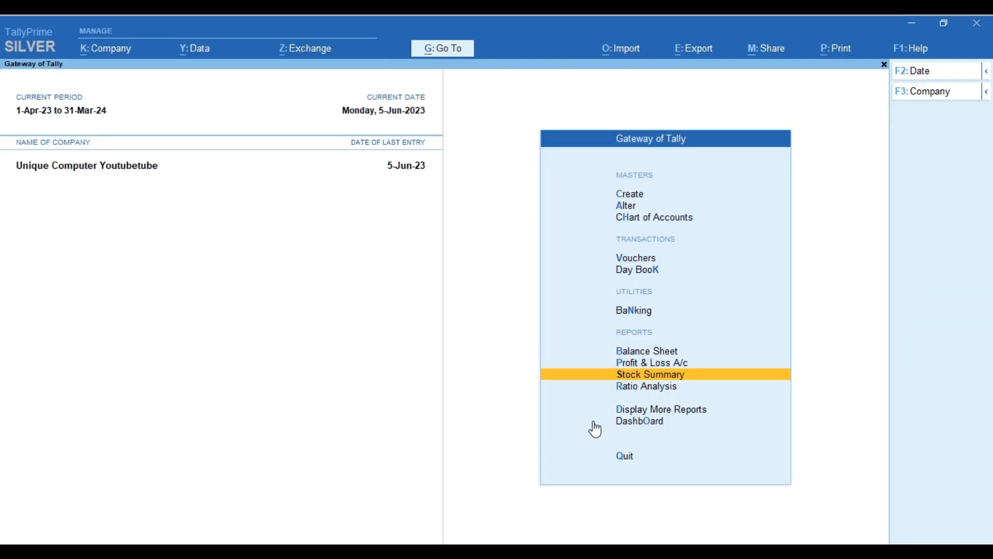
key(Escape)
key(n)
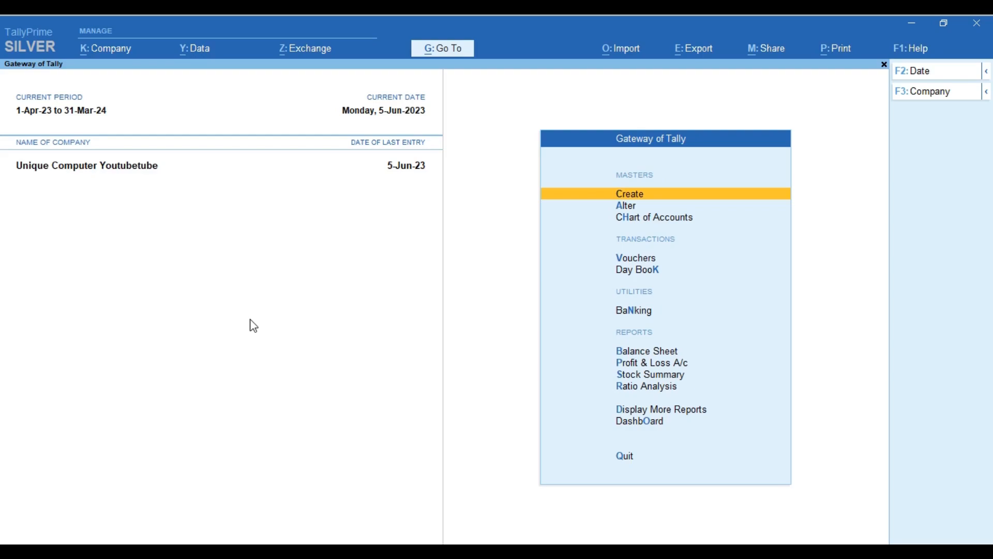
Cancel the quit prompts and open April in the Sales Register under Account Books
key(Escape)
key(n)
key(Escape)
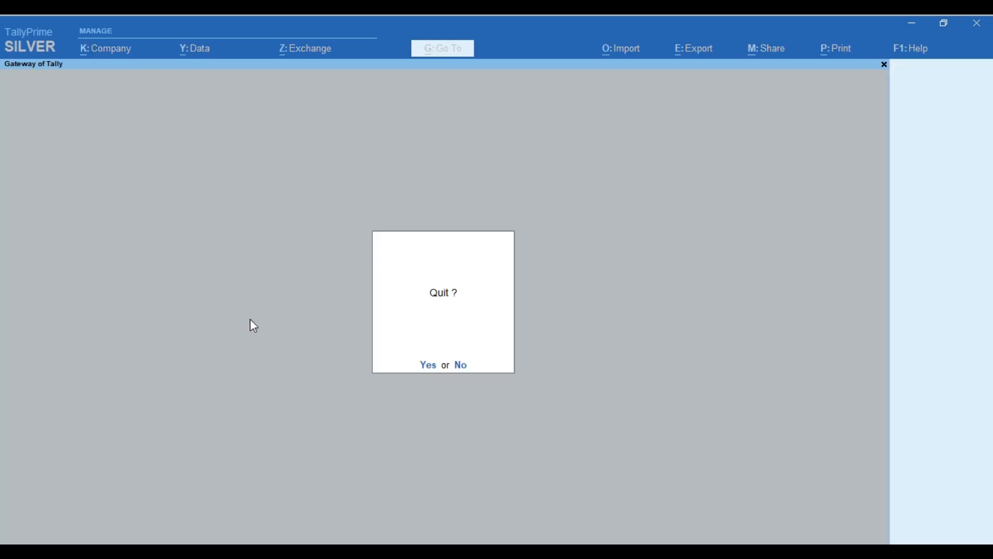
key(n)
key(d)
key(a)
key(s)
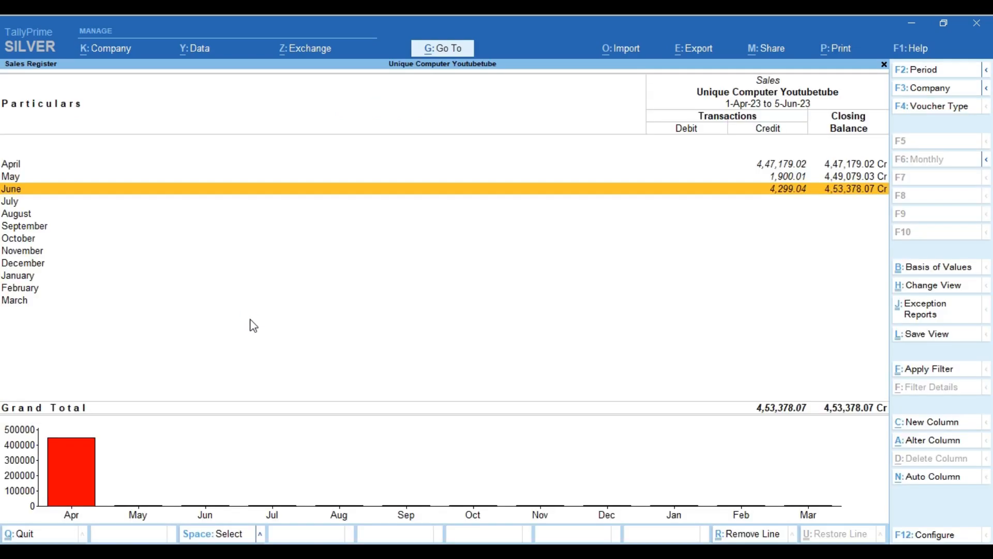
key(Up)
key(Up)
key(Return)
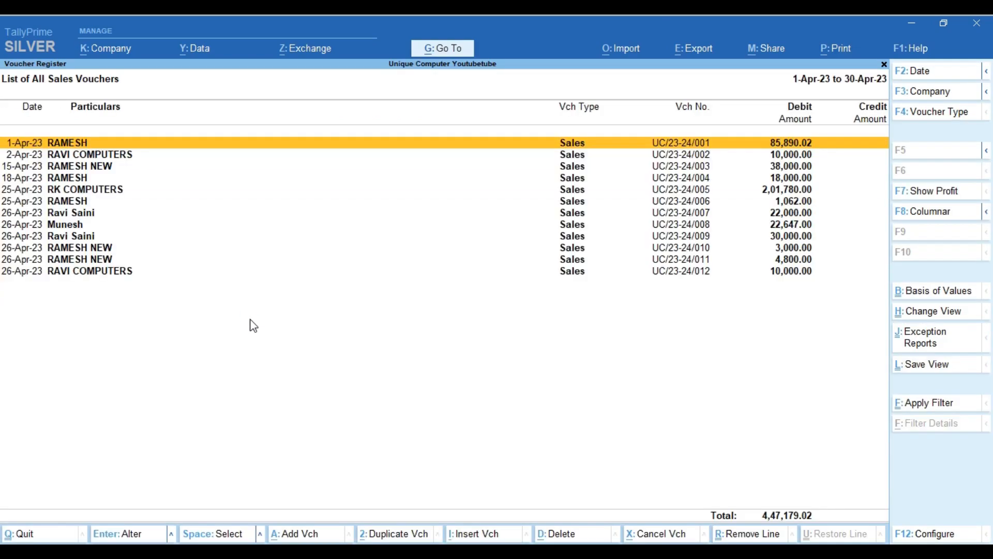
Open April sales voucher UC/23-24/001 for alteration and bring up Company Features
key(Down)
key(Down)
key(Down)
key(Up)
key(Up)
key(Up)
key(Return)
key(BackSpace)
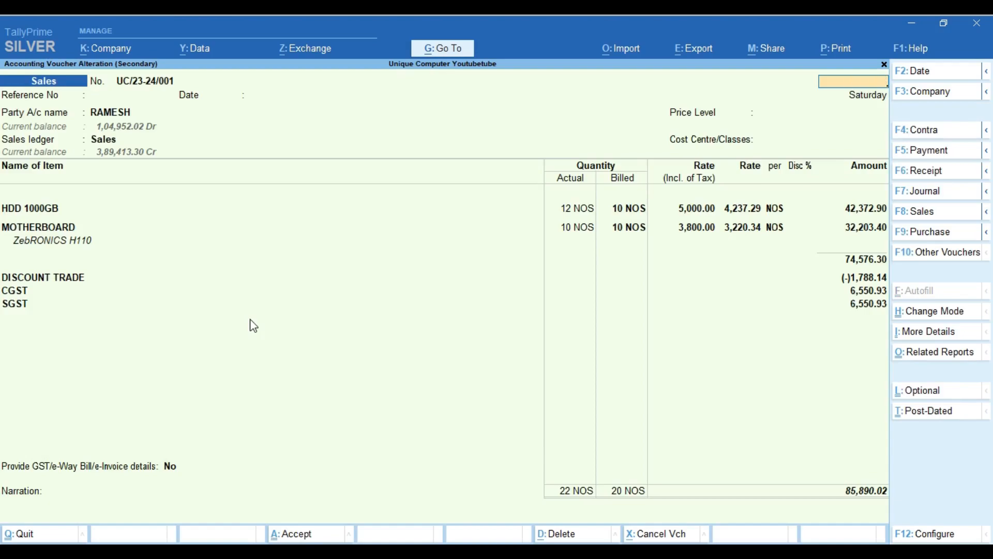
key(Escape)
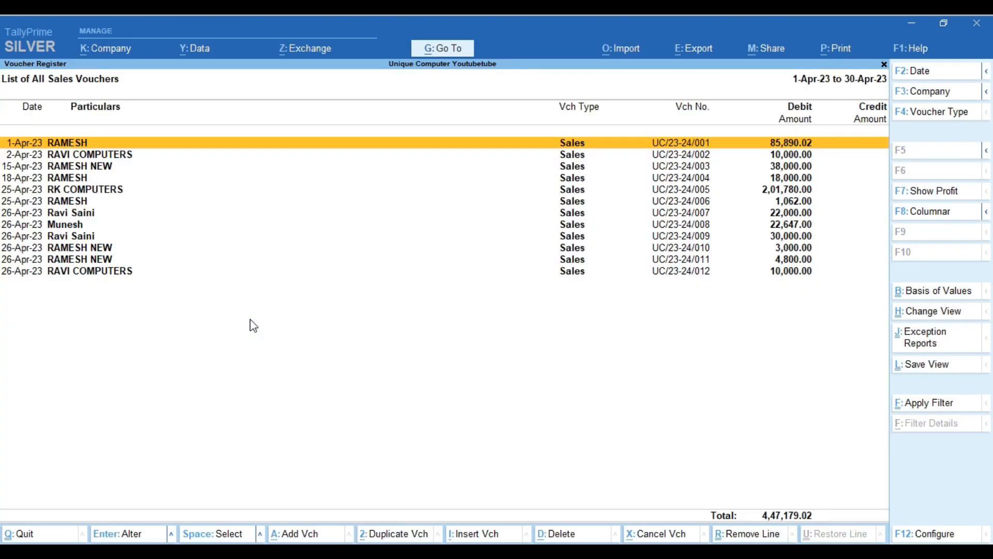
key(ctrl)
key(Return)
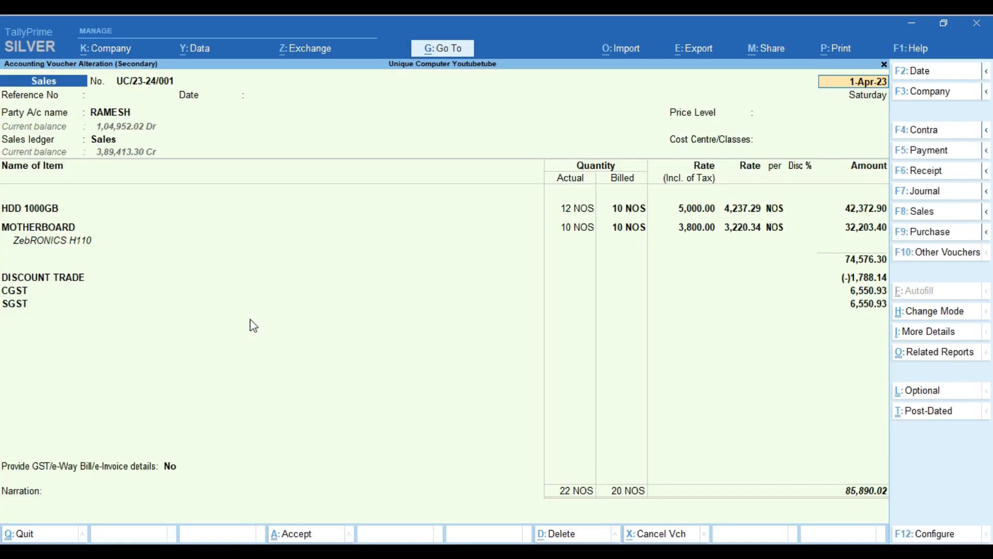
key(ctrl+p)
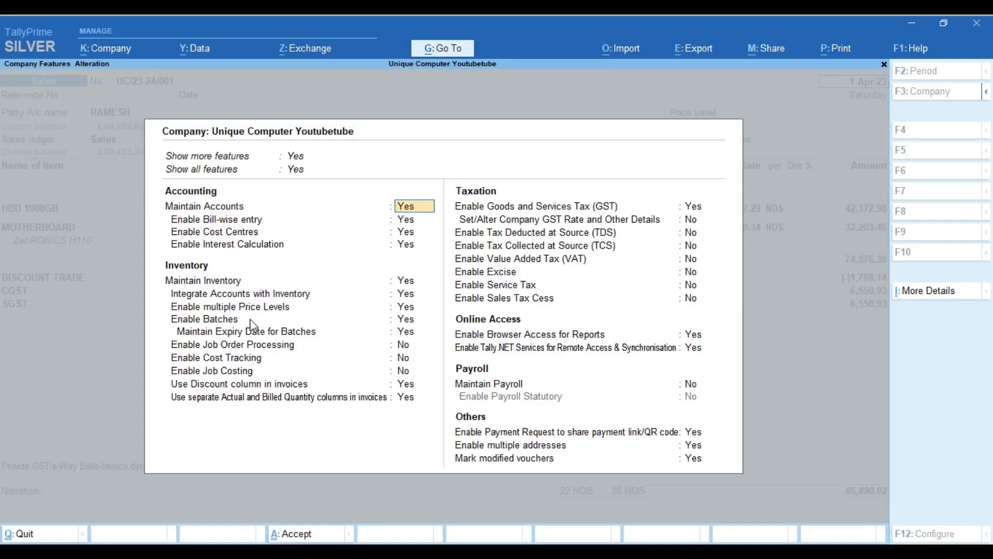
Accept the company features and open the customer's ledger for alteration from the voucher
key(Down)
key(Down)
key(Down)
key(Down)
key(Up)
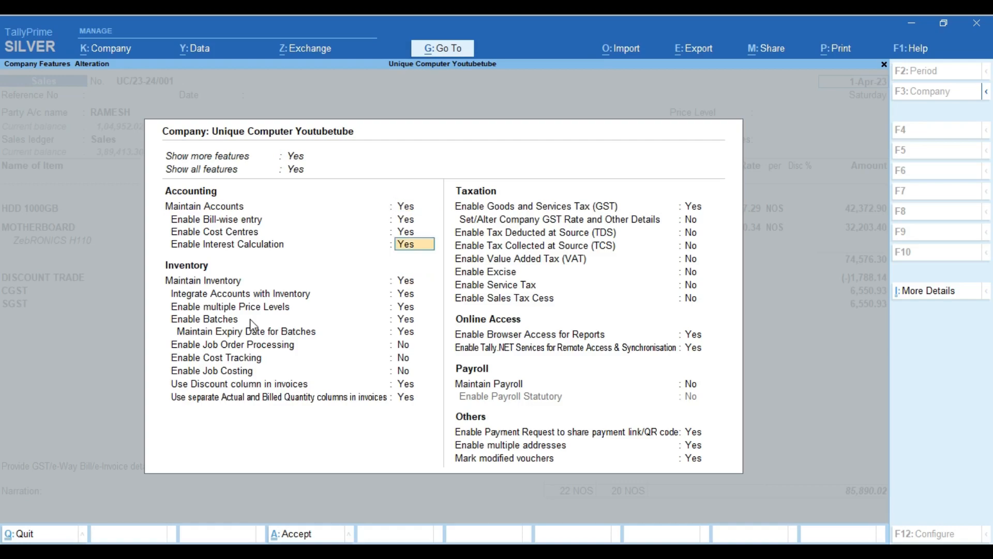
key(ctrl)
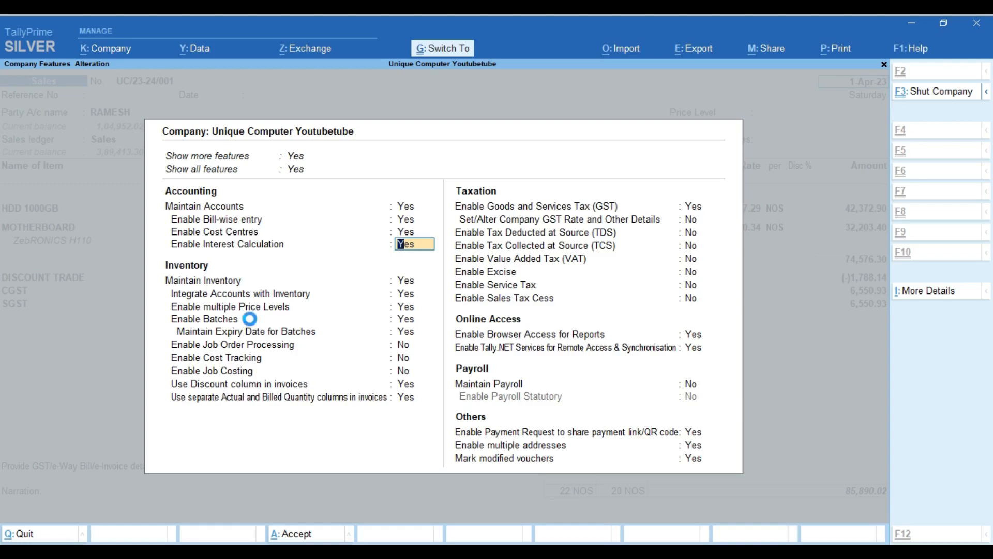
key(ctrl+a)
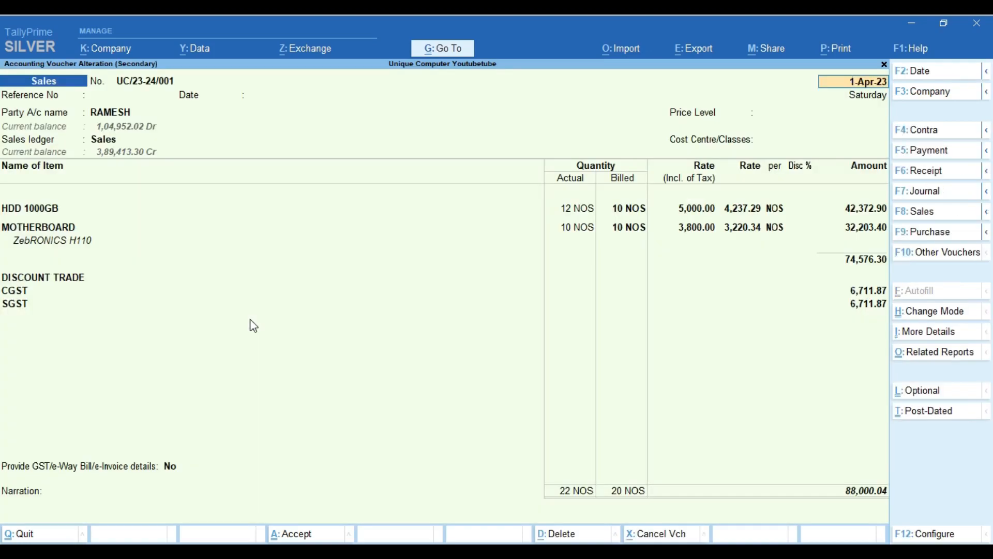
key(Return)
key(Return)
key(Return)
key(ctrl+Return)
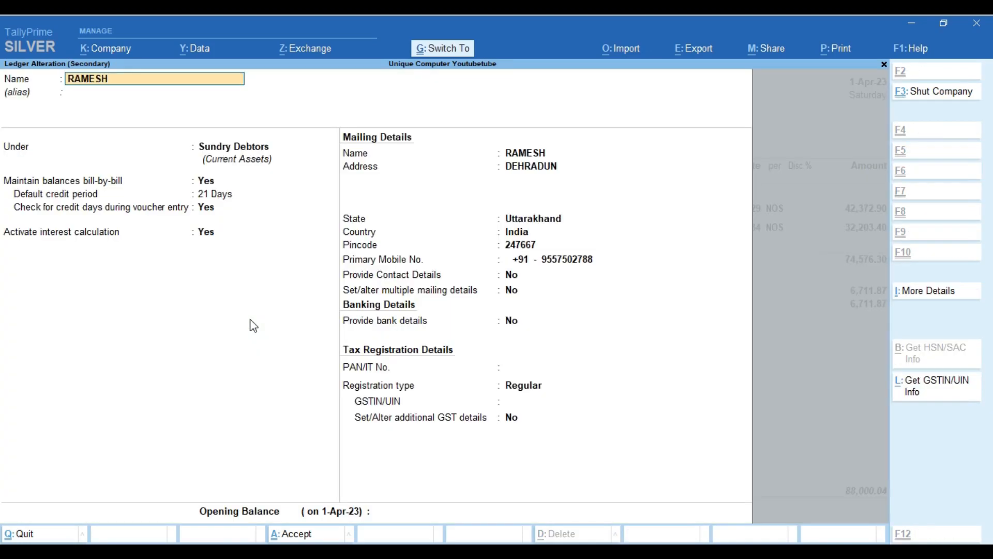
Enable ledger interest at 2% per 30-Day Month on All Balances, transaction by transaction
key(Return)
key(Return)
key(Return)
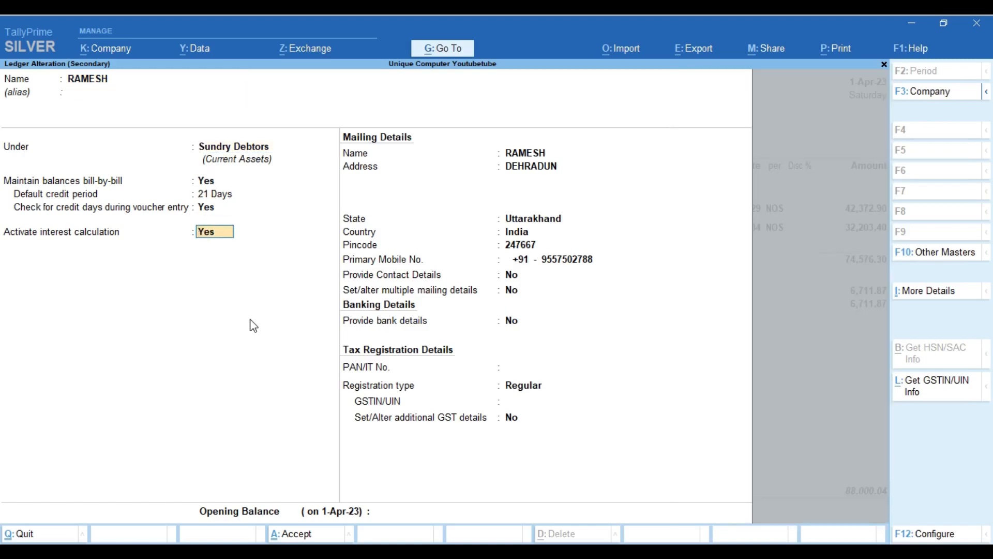
key(Return)
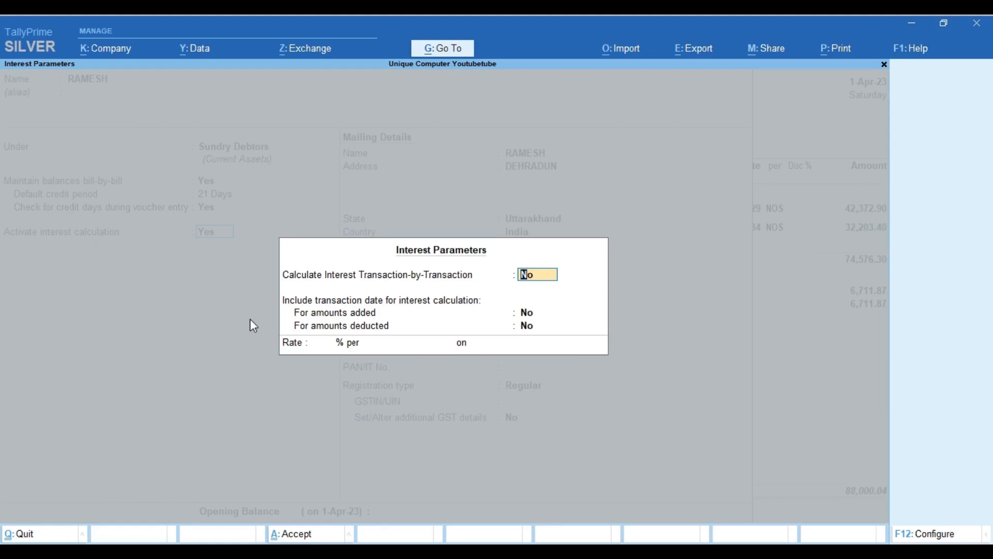
text(y)
key(Return)
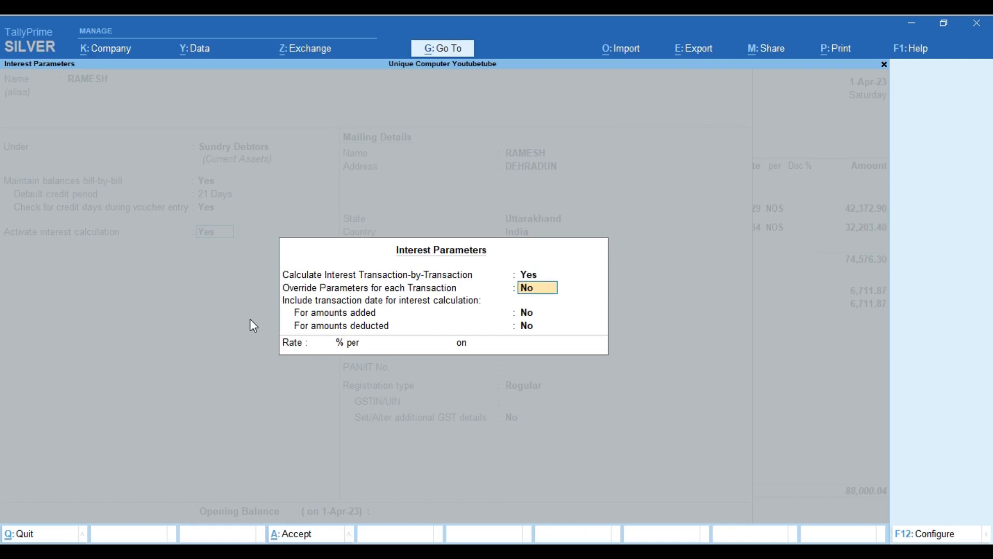
key(Return)
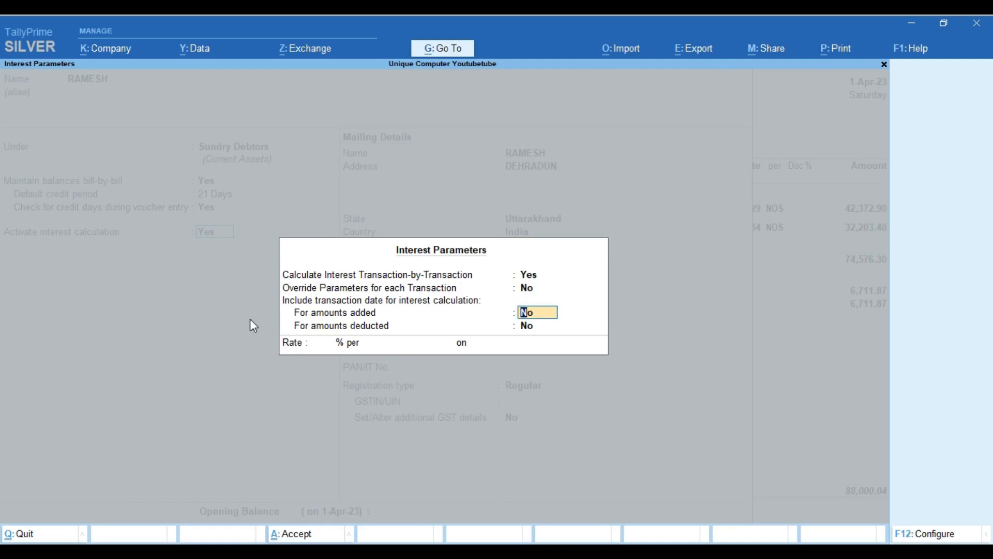
text(y)
key(Return)
text(n)
key(Return)
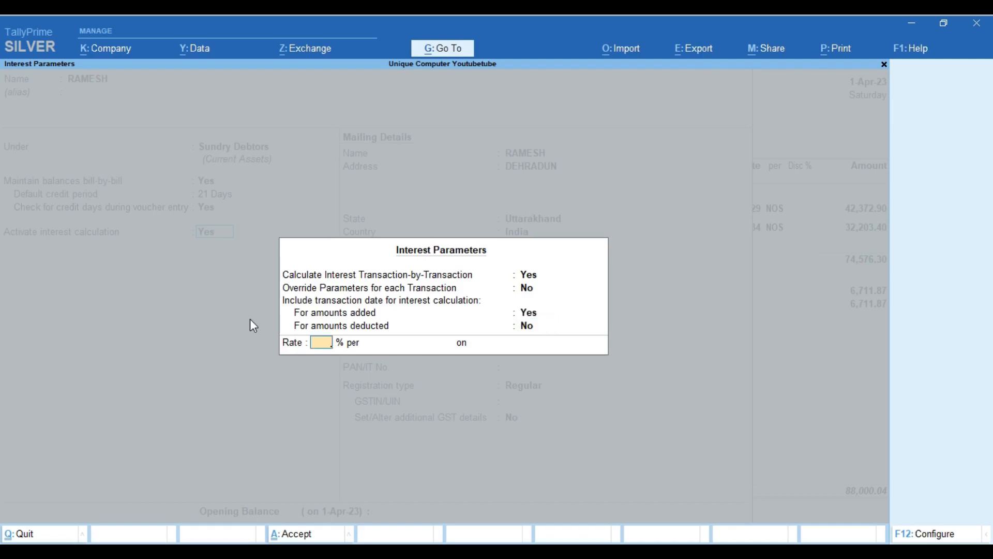
text(2)
key(Return)
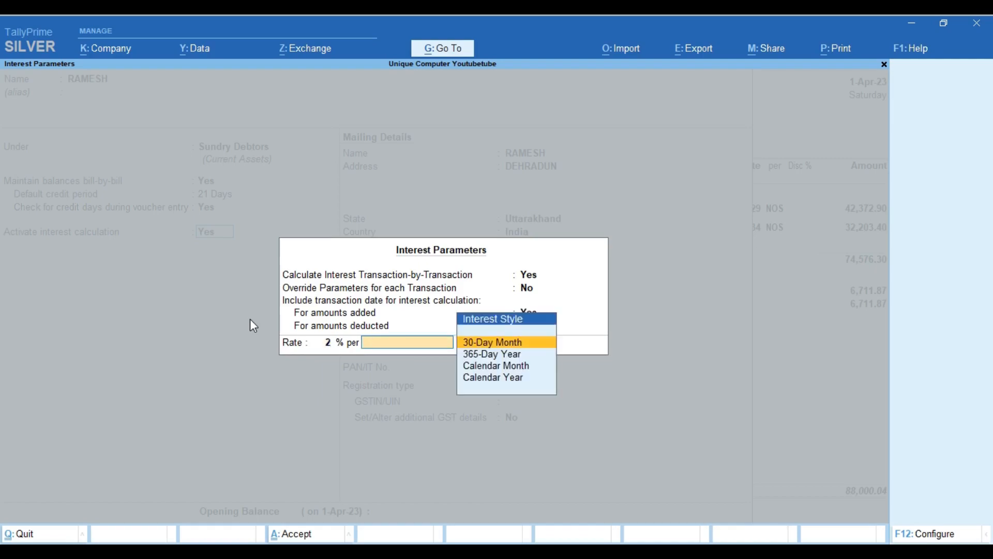
key(Return)
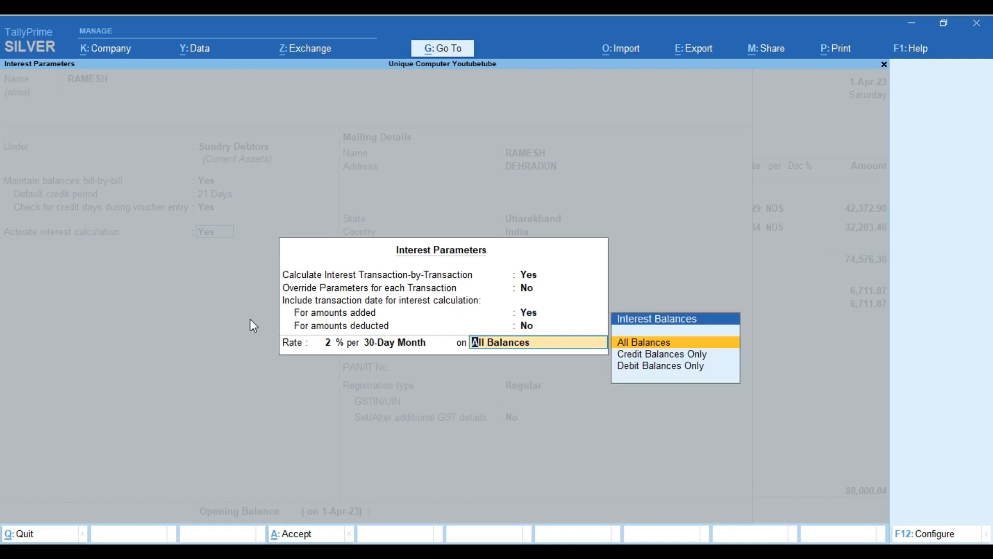
key(Return)
Save the ledger alteration and leave the sales voucher
key(ctrl)
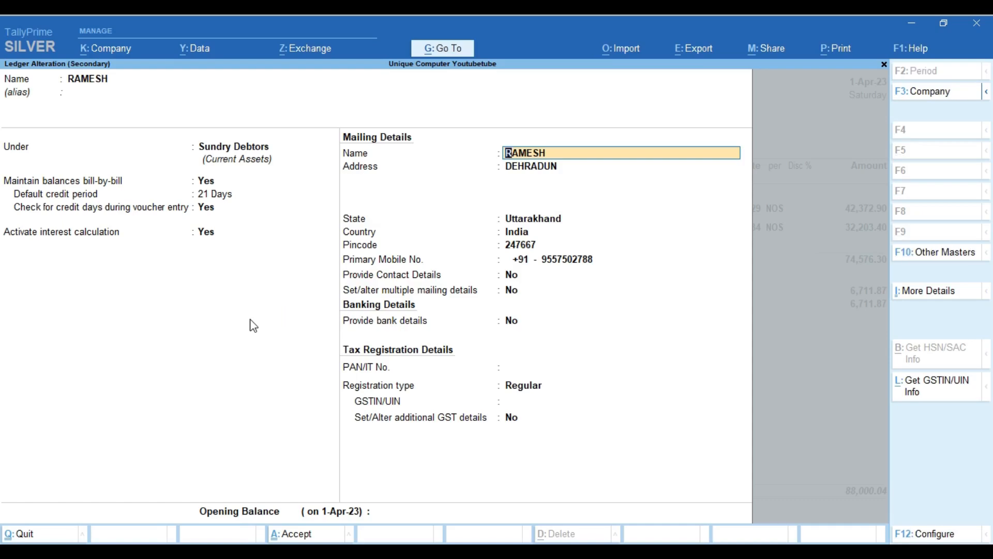
key(ctrl)
key(ctrl+a)
key(Return)
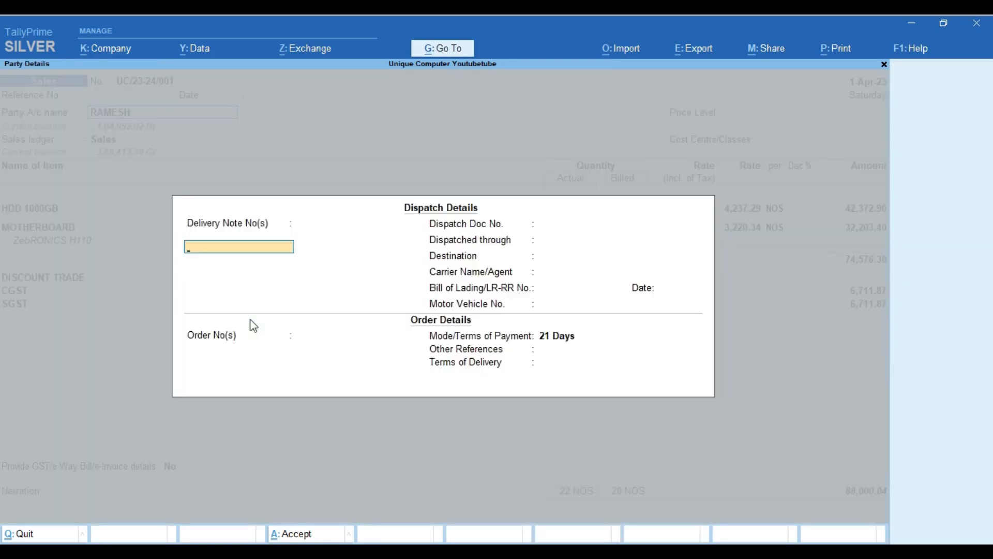
key(Escape)
key(Return)
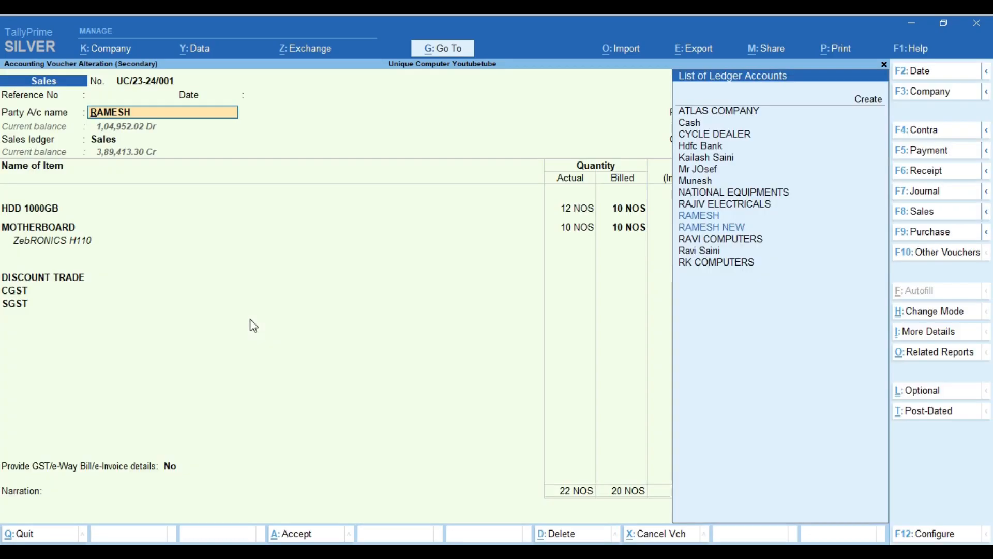
key(Escape)
View the customer's ledger vouchers, three April sales closing at 1,04,952.02, then return
key(Return)
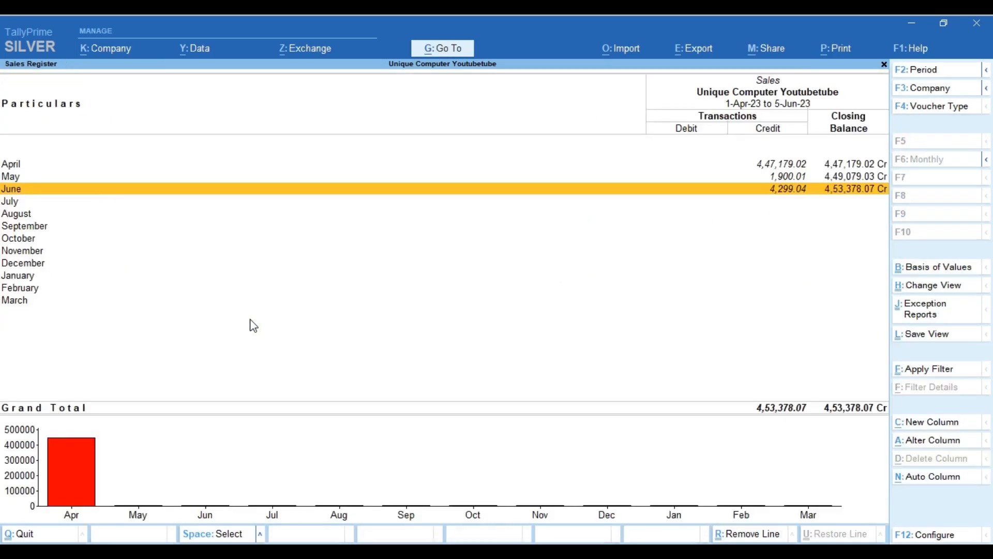
key(Escape)
key(Escape)
key(Escape)
key(Escape)
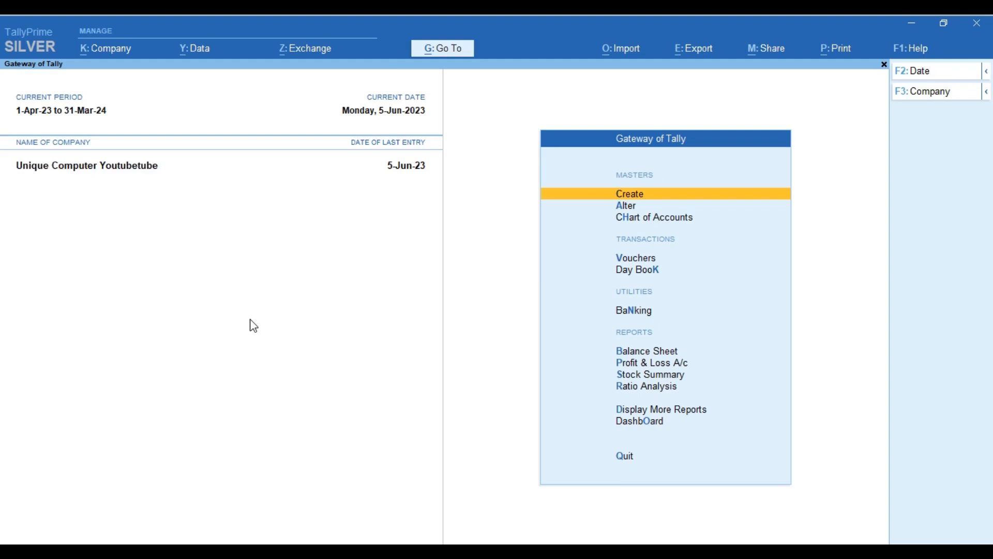
key(d)
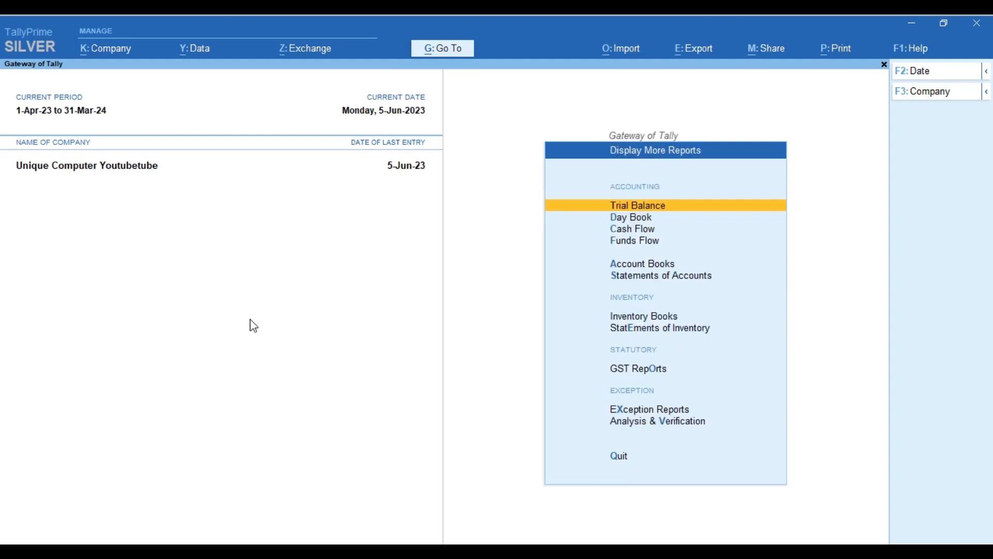
text(alA)
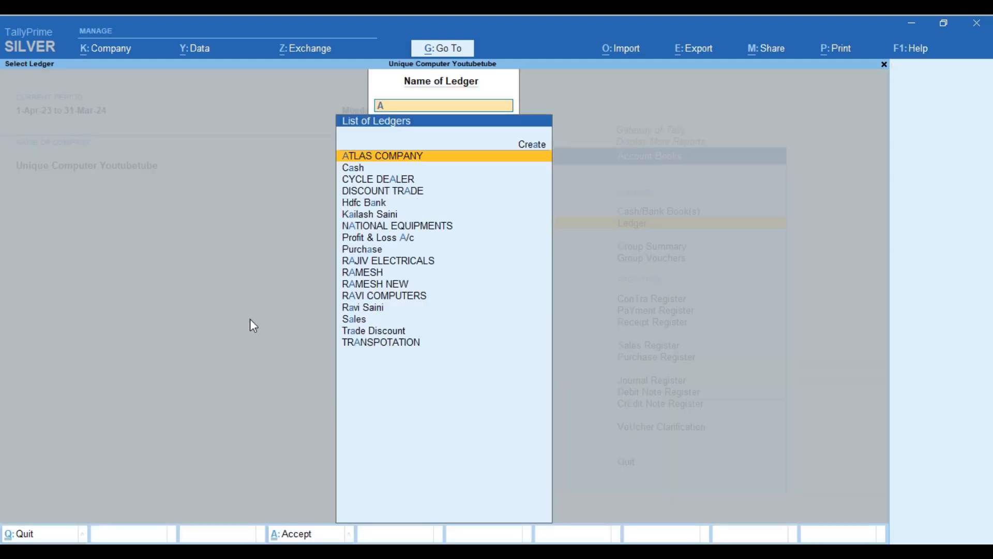
key(BackSpace)
text(Ram)
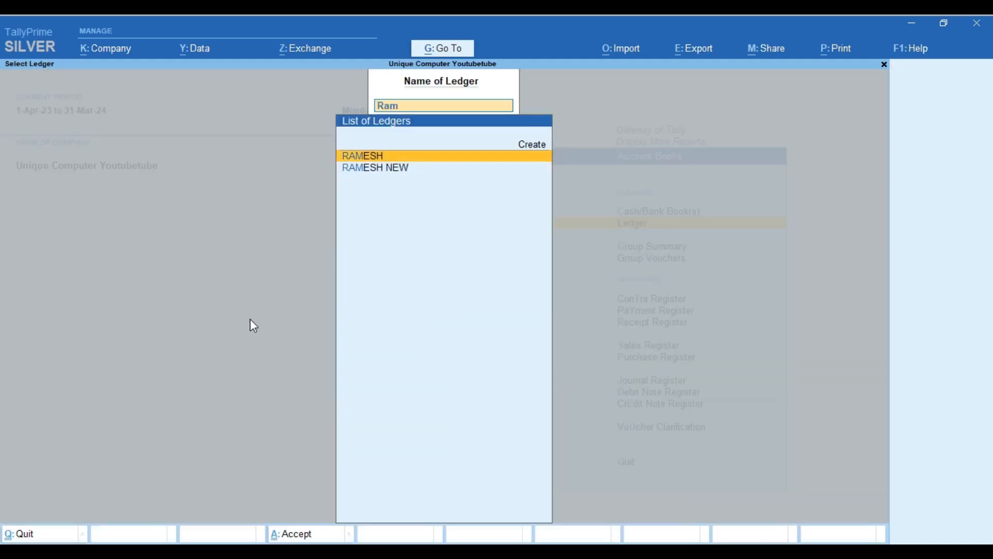
key(Return)
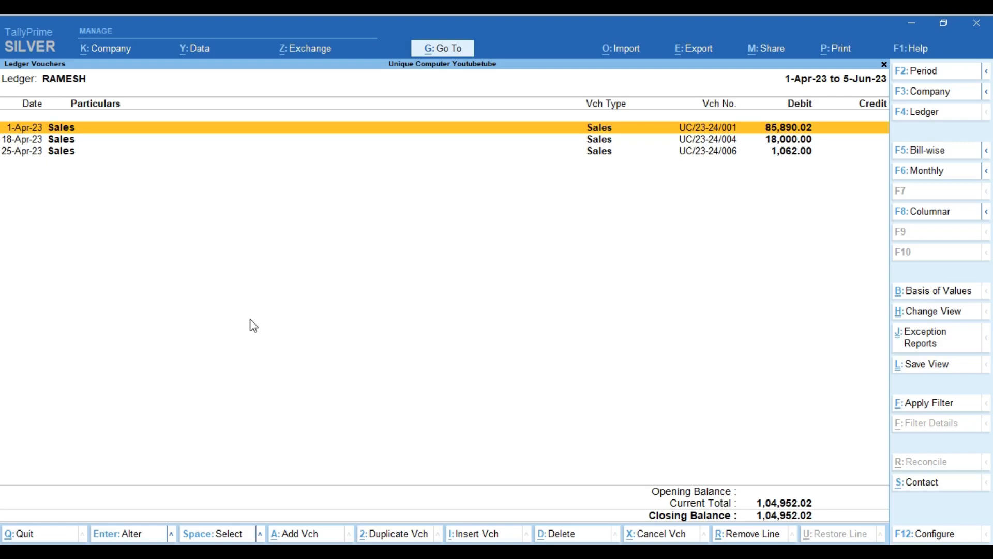
key(Escape)
key(Escape)
key(Escape)
key(Escape)
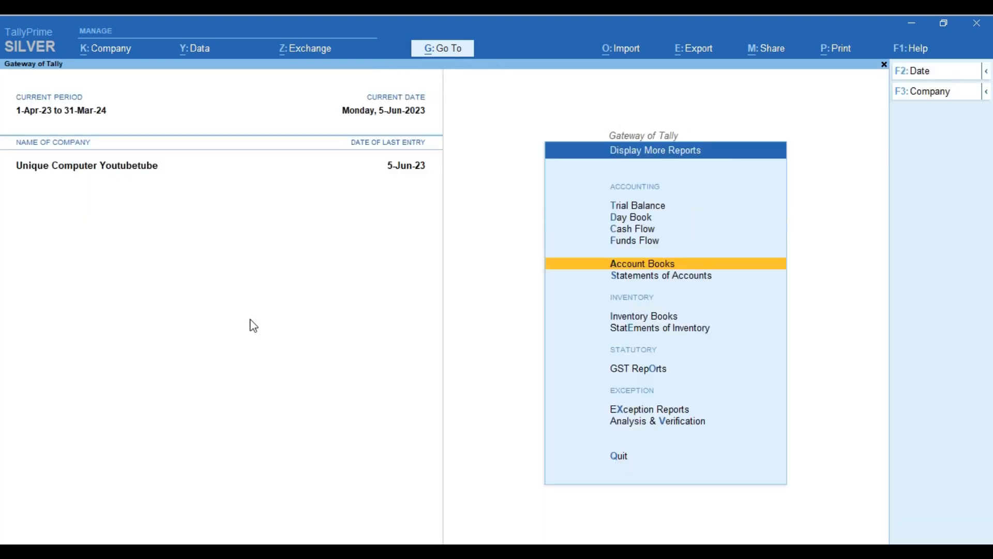
Show Group Interest Calculations for Sundry Debtors: 4,396.90 Dr on 1,04,952.02 Dr
key(Down)
key(Return)
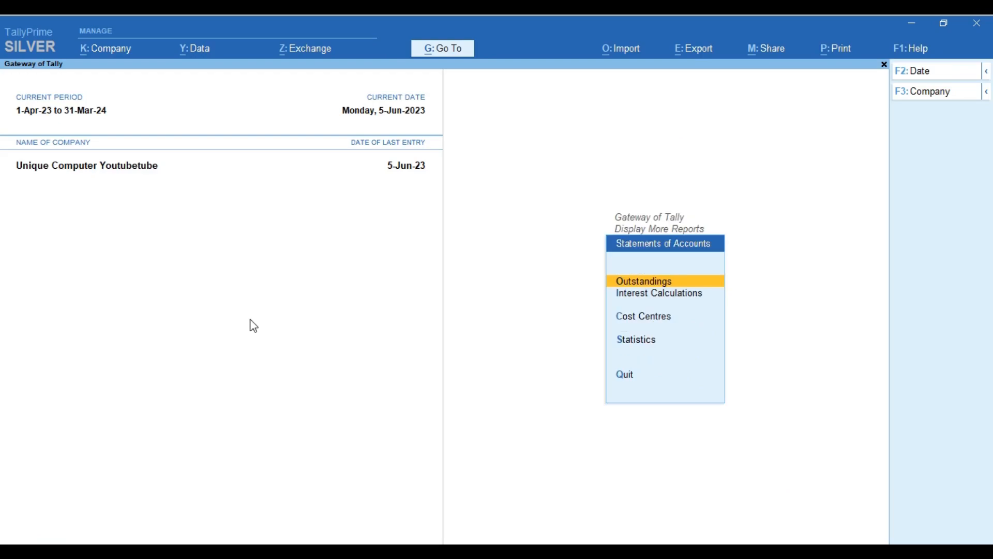
key(Down)
key(Down)
key(Up)
key(Return)
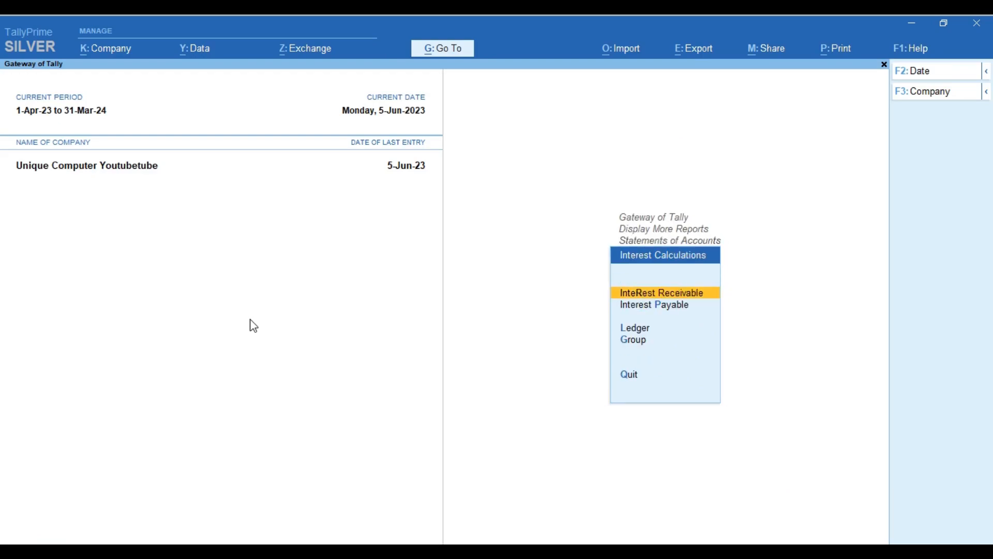
key(Down)
key(Down)
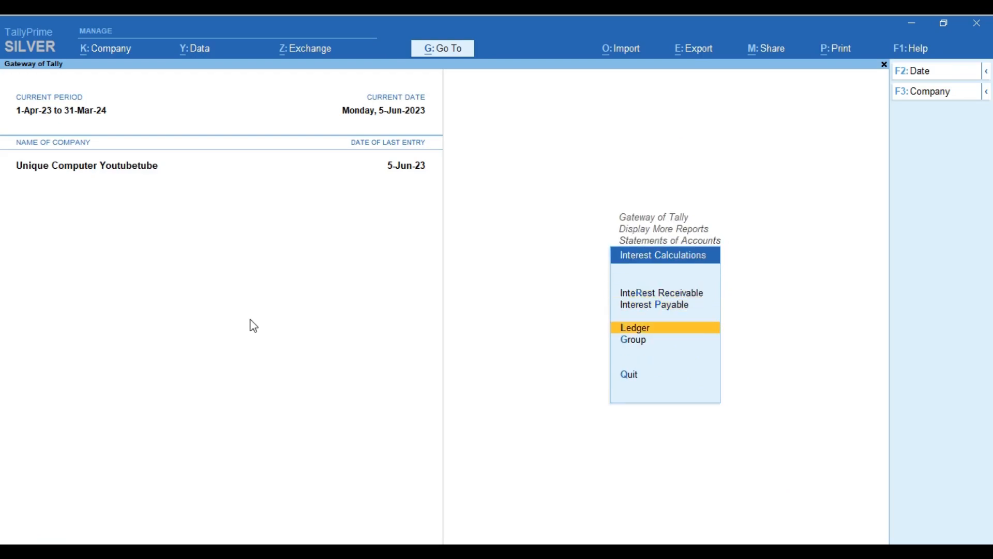
key(Down)
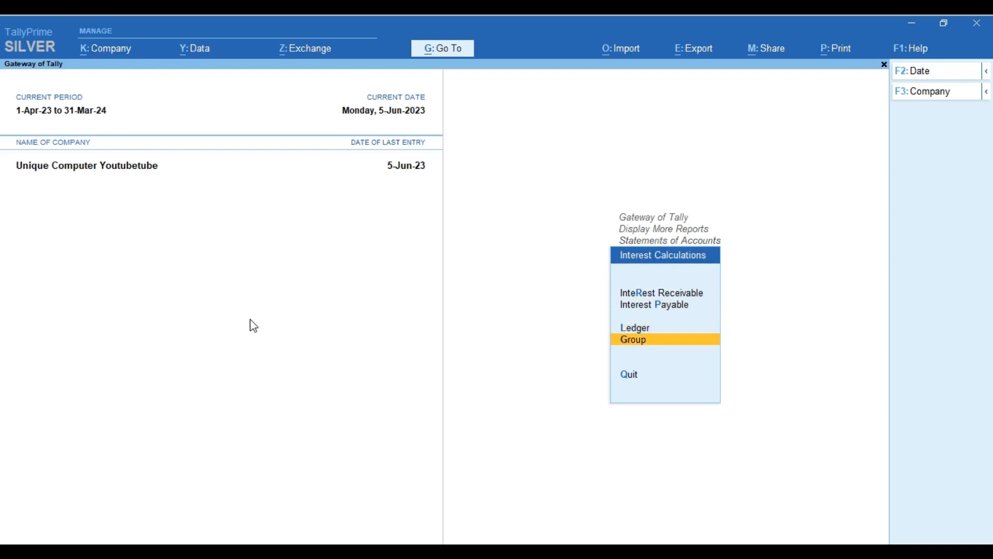
key(Return)
key(Down)
key(Down)
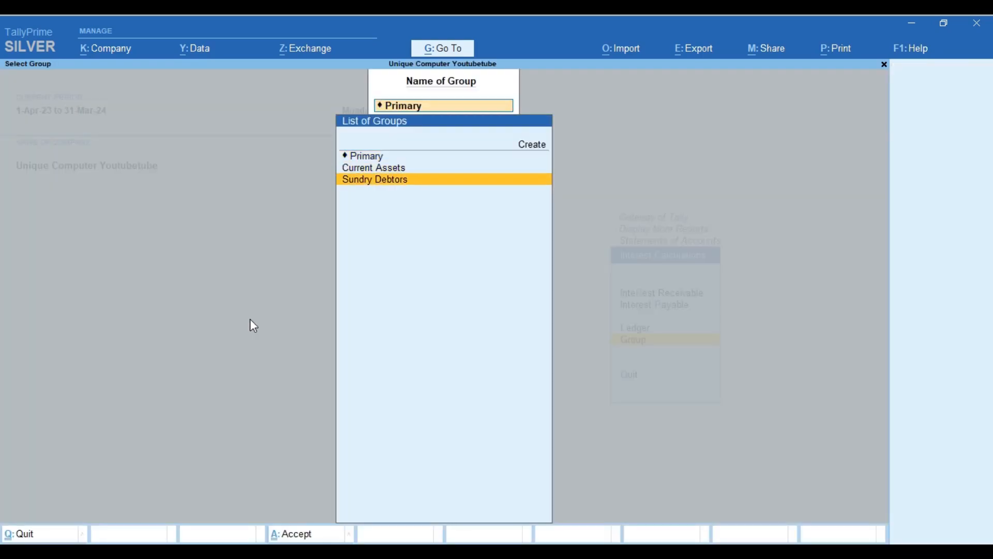
key(Return)
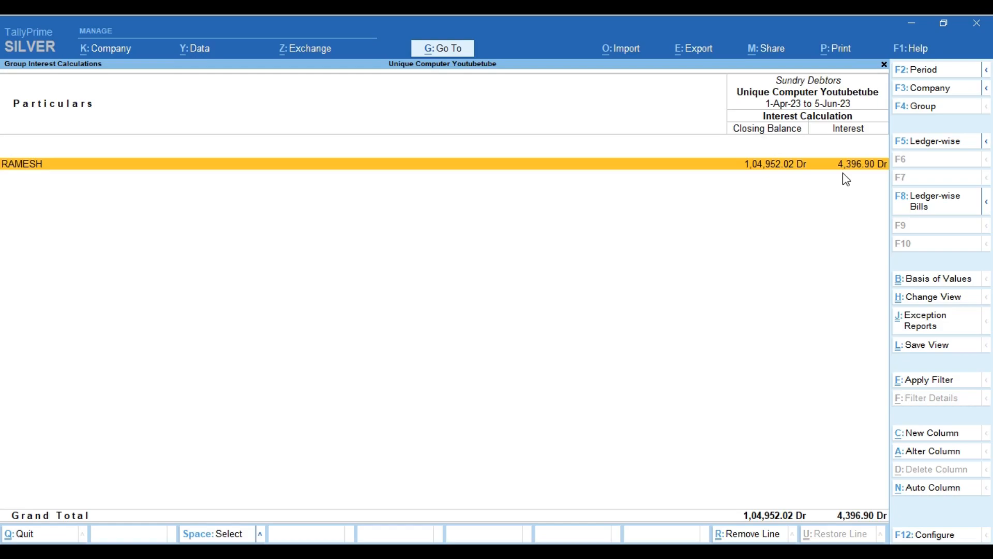
Drill into the customer's bill-wise interest, detailed as 3,779.16, 588.00 and 29.74 at 2%
key(Return)
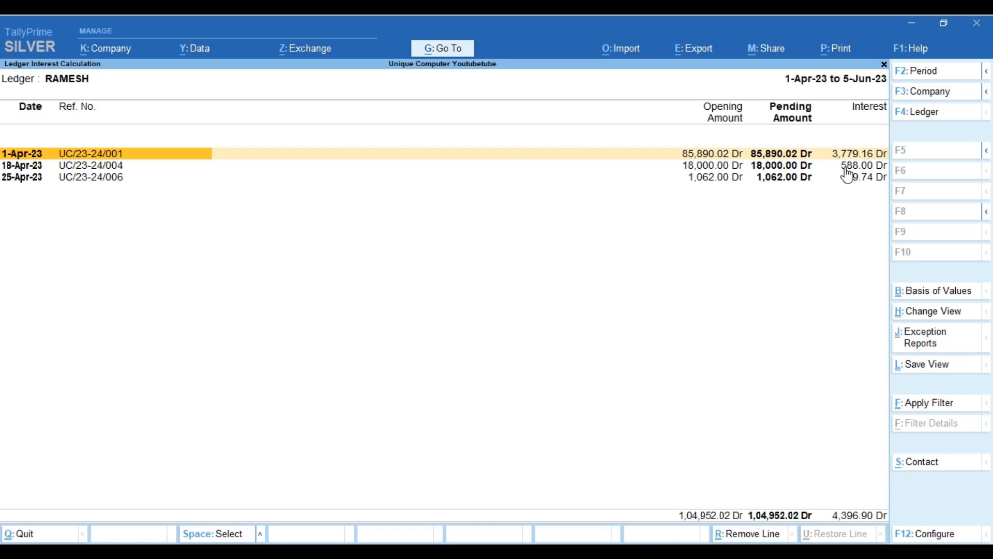
key(shift+Return)
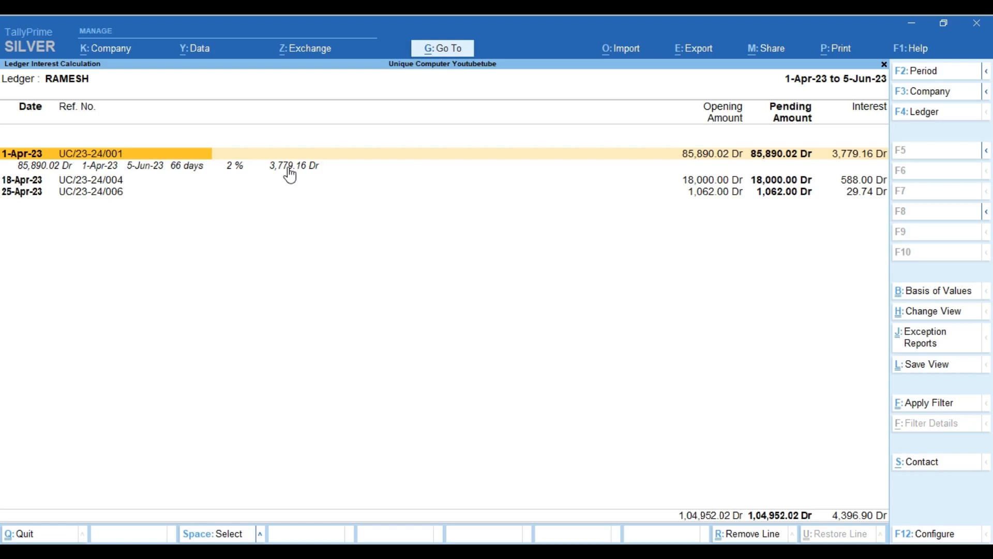
click(98, 181)
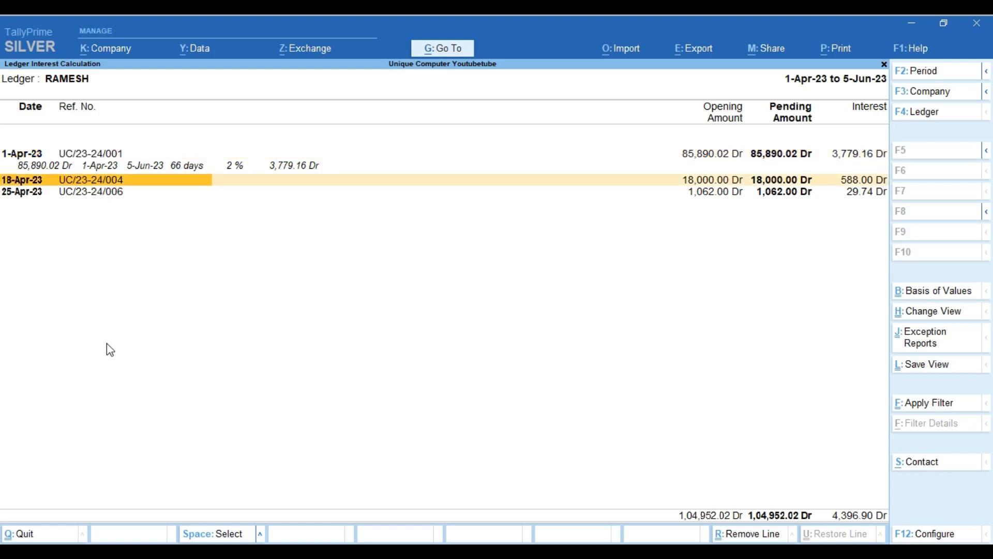
key(shift+Return)
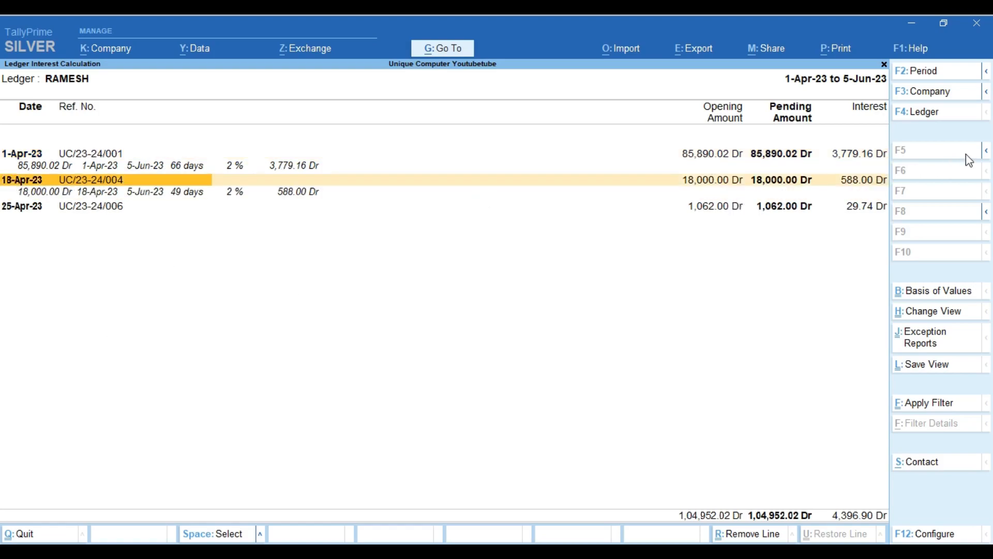
click(986, 155)
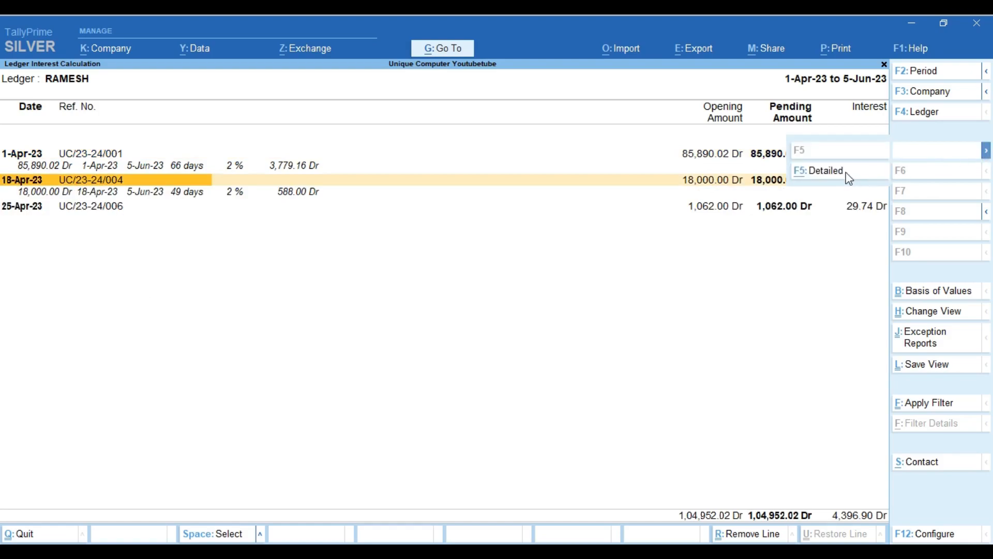
click(850, 173)
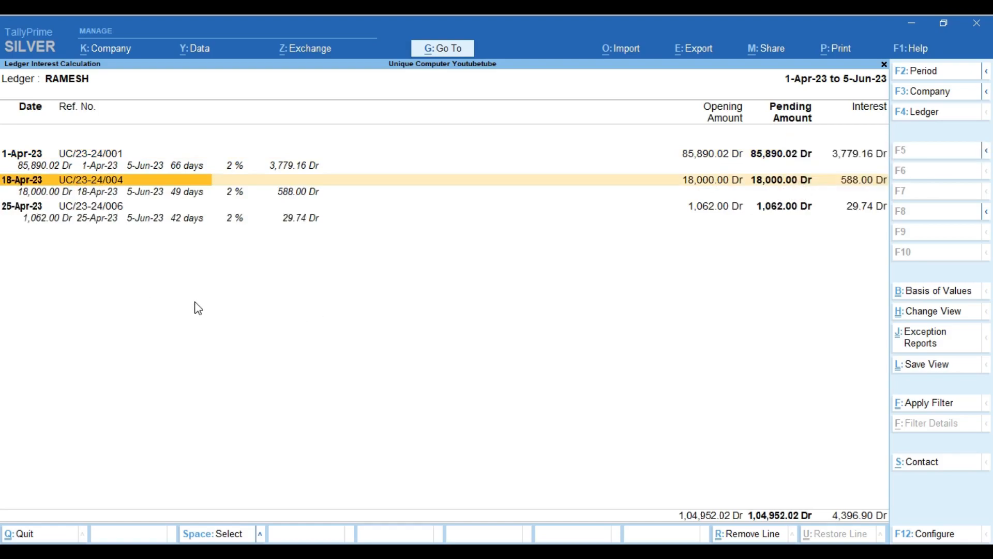
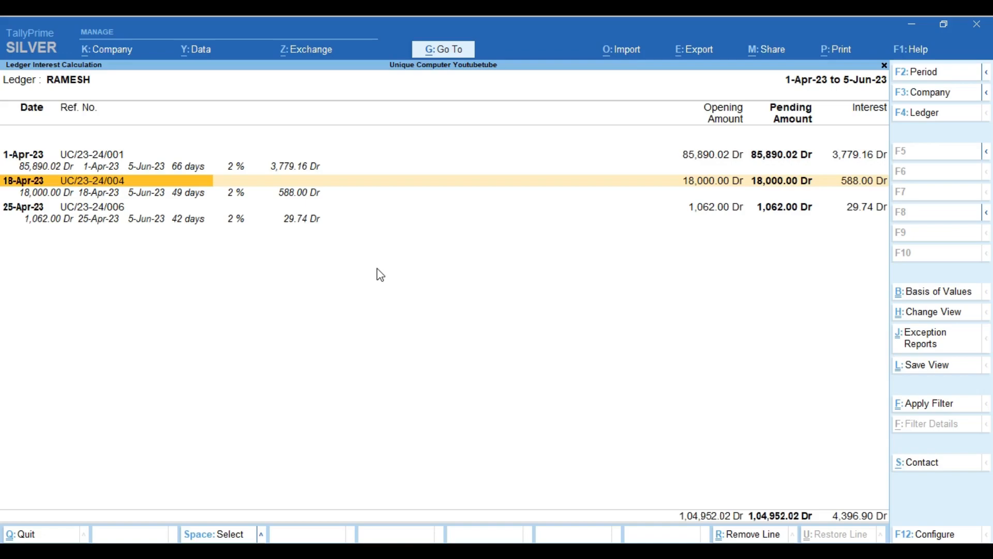
Exit RACEING's... RAMESH's ledger interest report (4,396.90 Dr) back to Display More Reports
key(Escape)
key(Escape)
key(Escape)
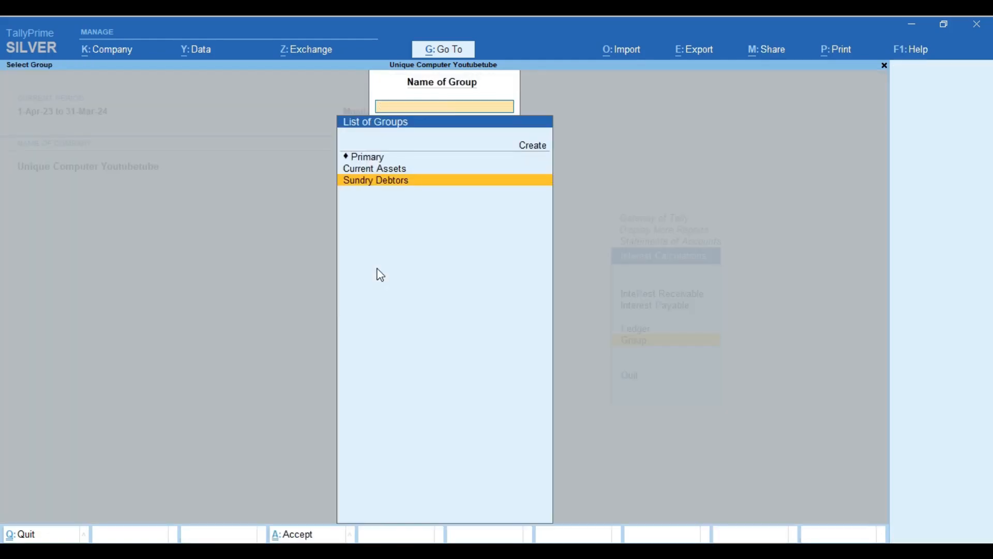
key(Escape)
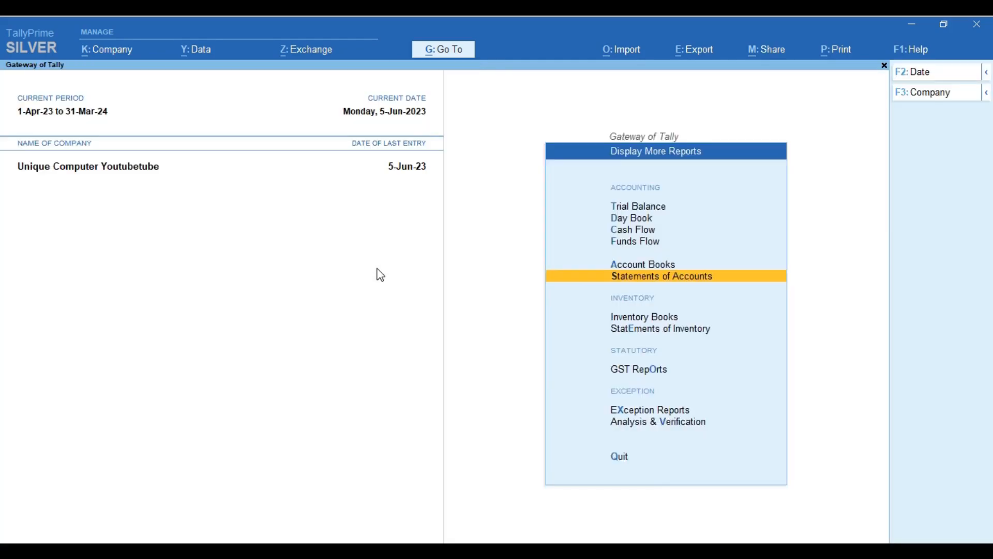
Review the monthly Sales Register (4,53,378.07 Cr total), then open Company Features with F11
key(Escape)
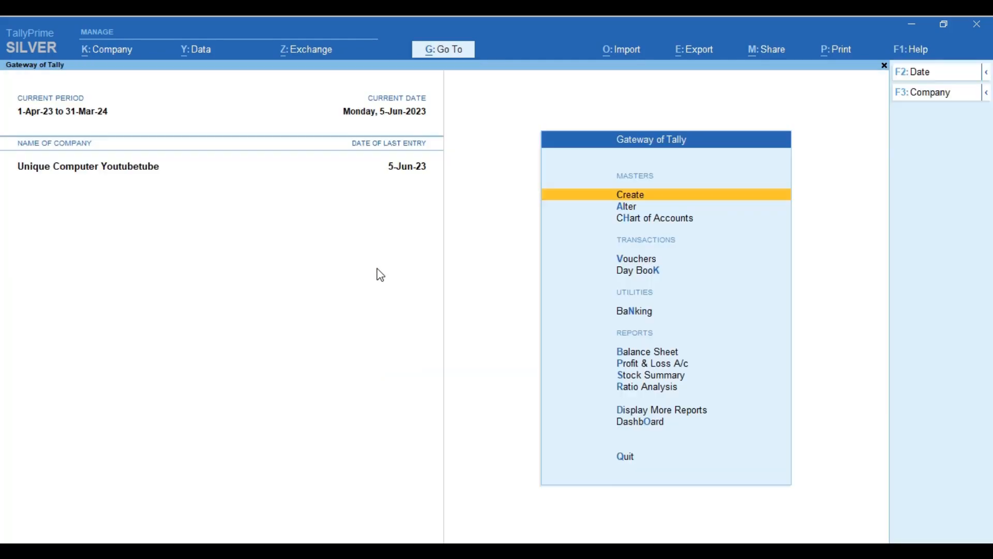
key(d)
key(a)
key(s)
key(Up)
key(Up)
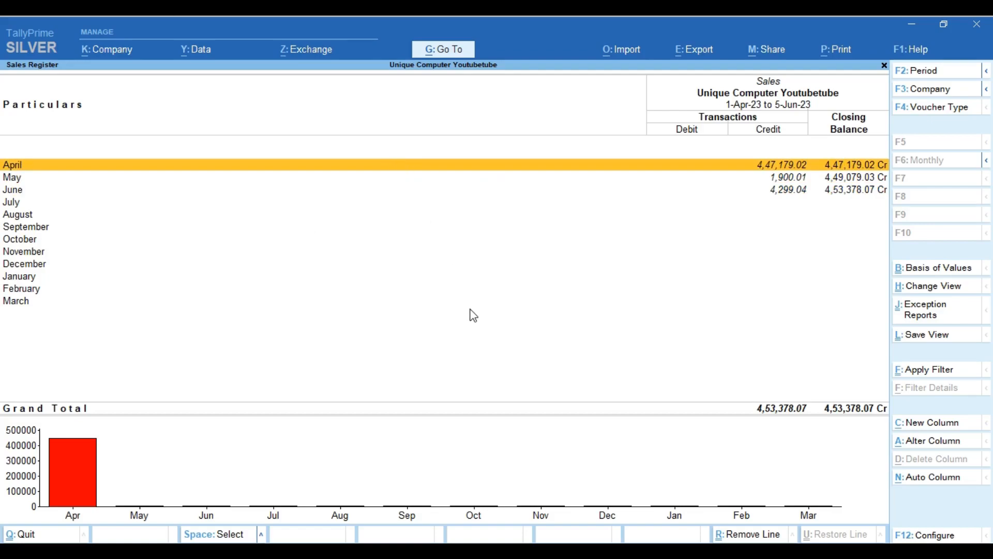
key(Escape)
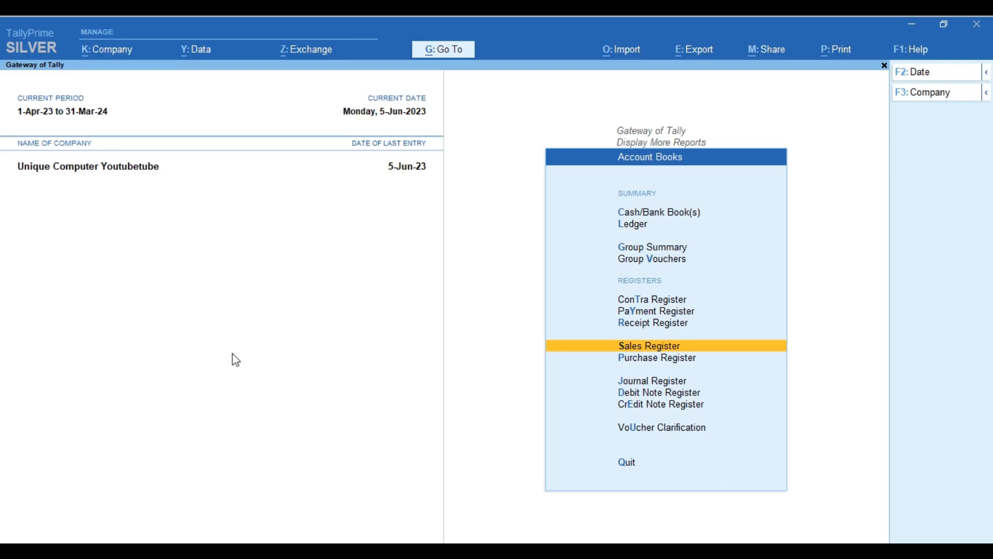
key(F11)
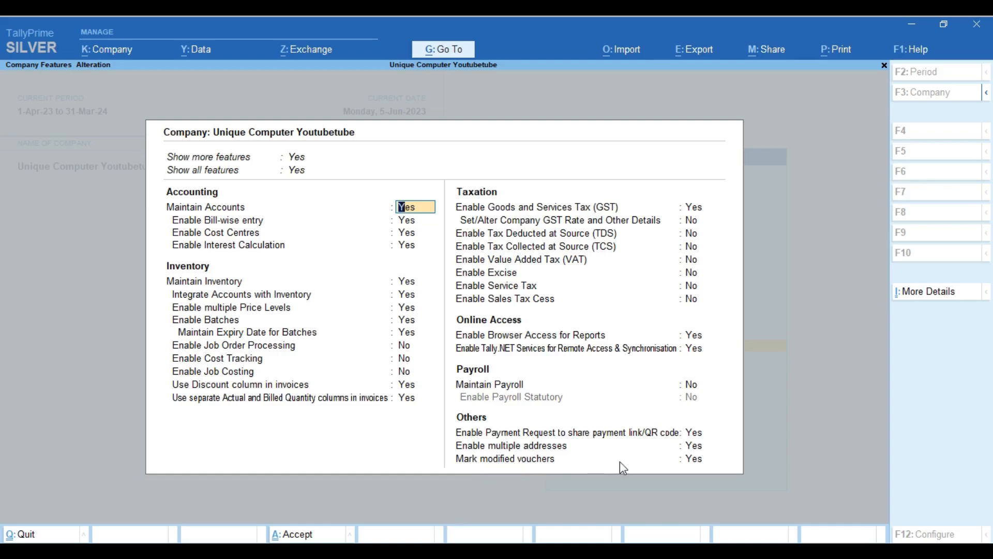
Keep Mark modified vouchers at Yes and save the Company Features
click(704, 462)
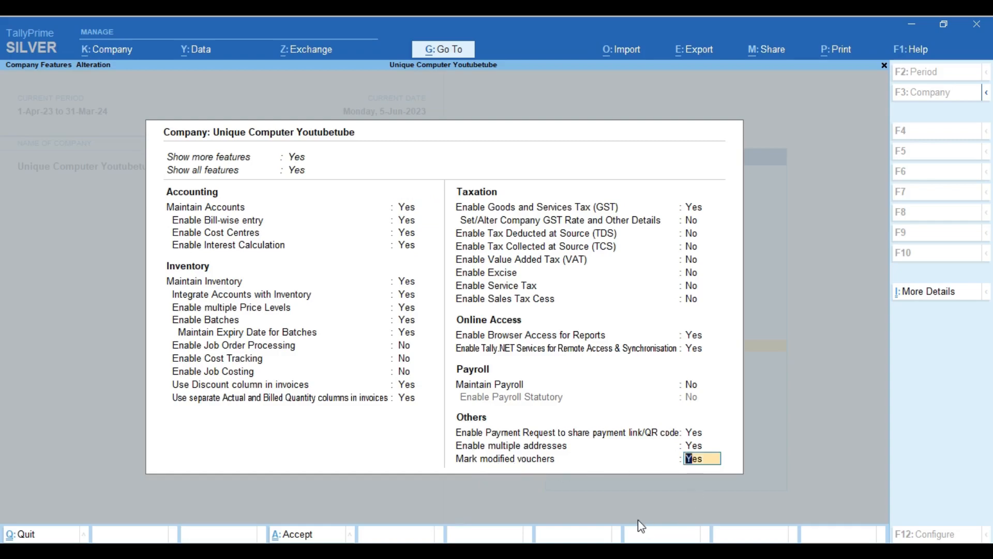
key(Return)
key(Return)
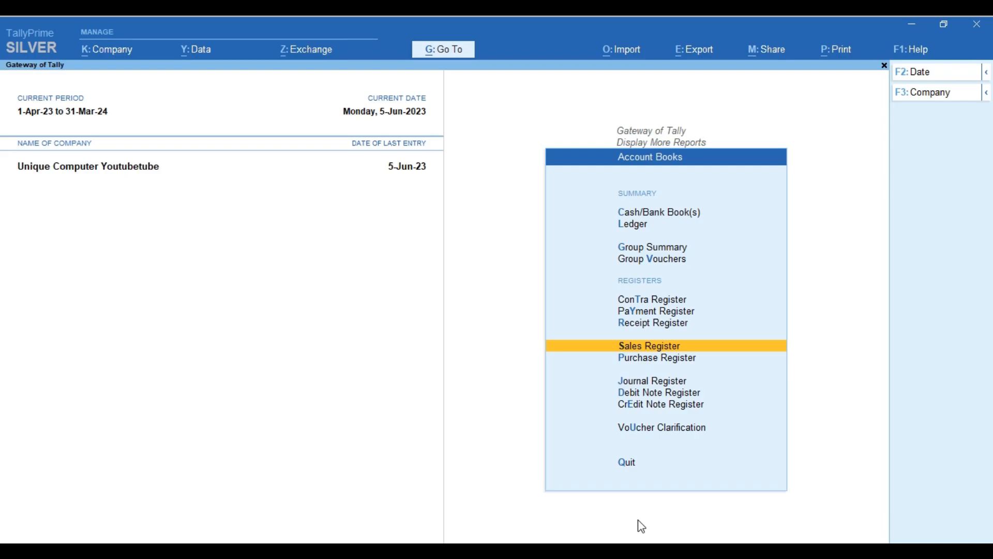
key(Escape)
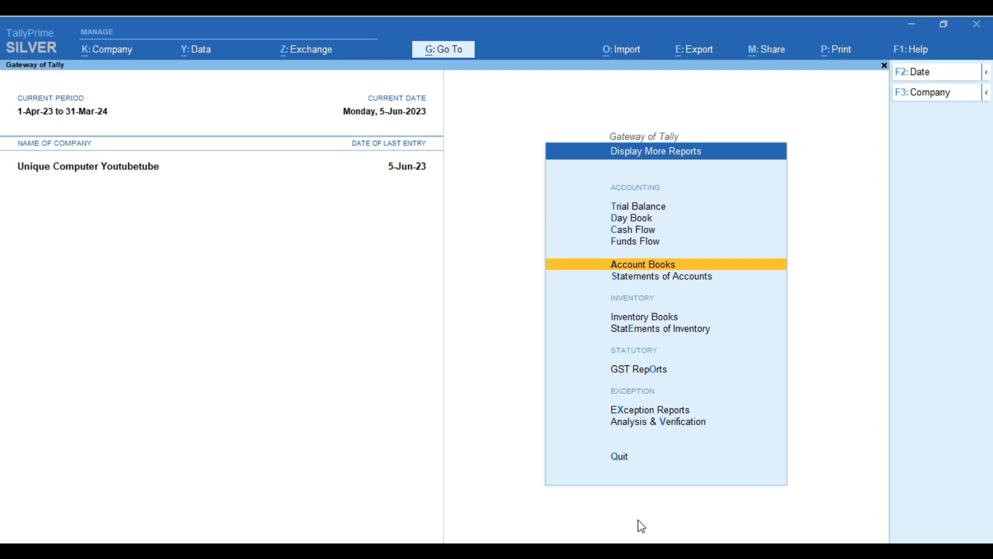
Briefly open Statements of Accounts, then back out to the Gateway of Tally
key(Down)
key(Return)
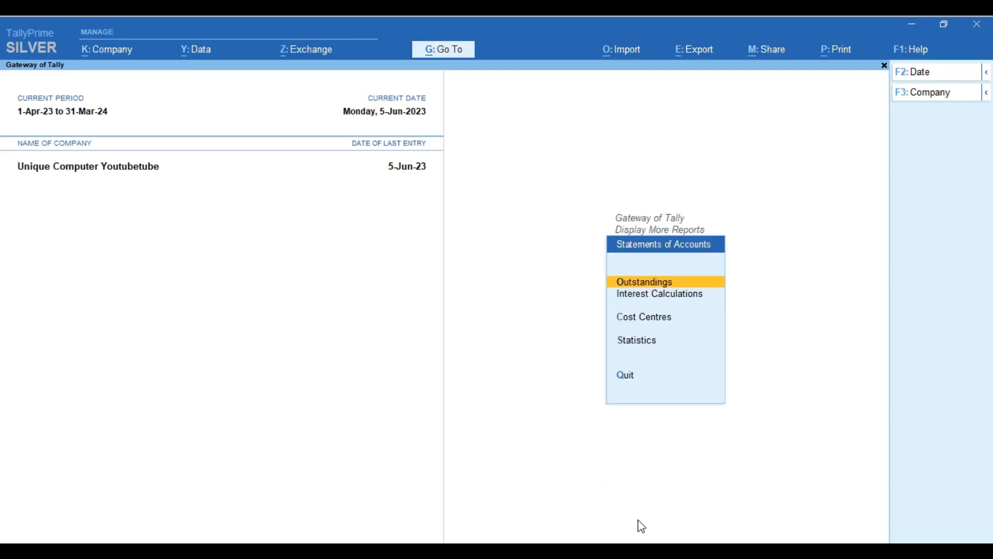
key(Escape)
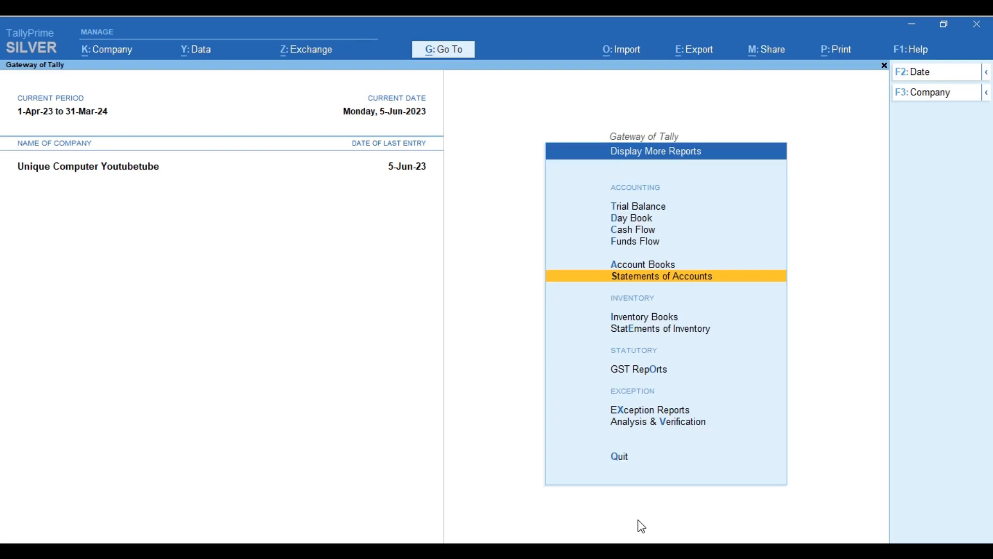
key(Escape)
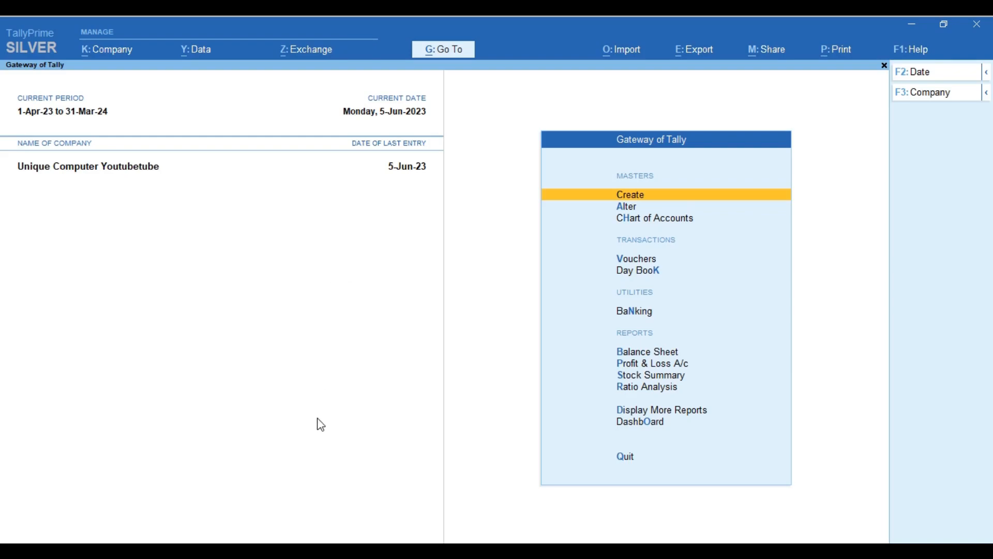
Shut the Unique Computer Youtubetube company via Ctrl+F3
key(ctrl)
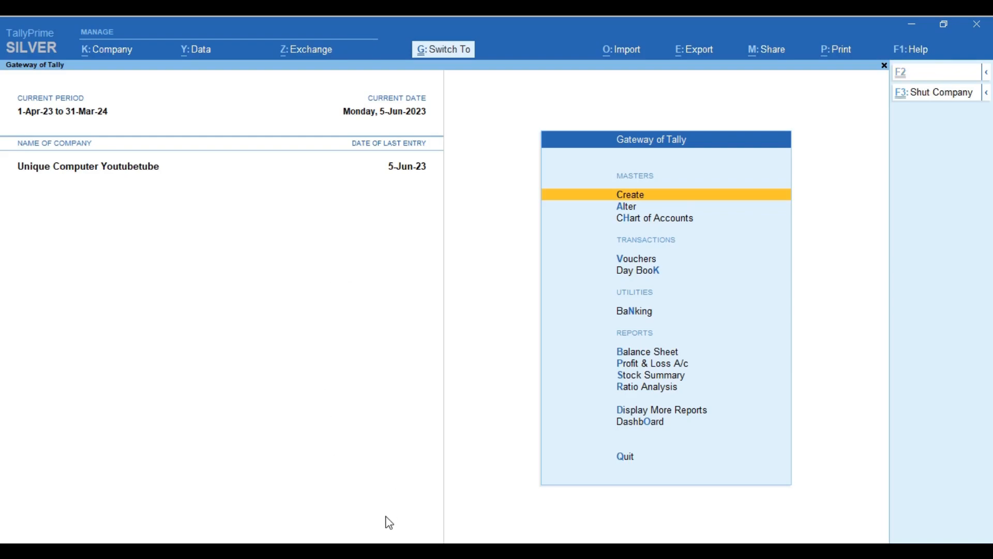
key(ctrl+F3)
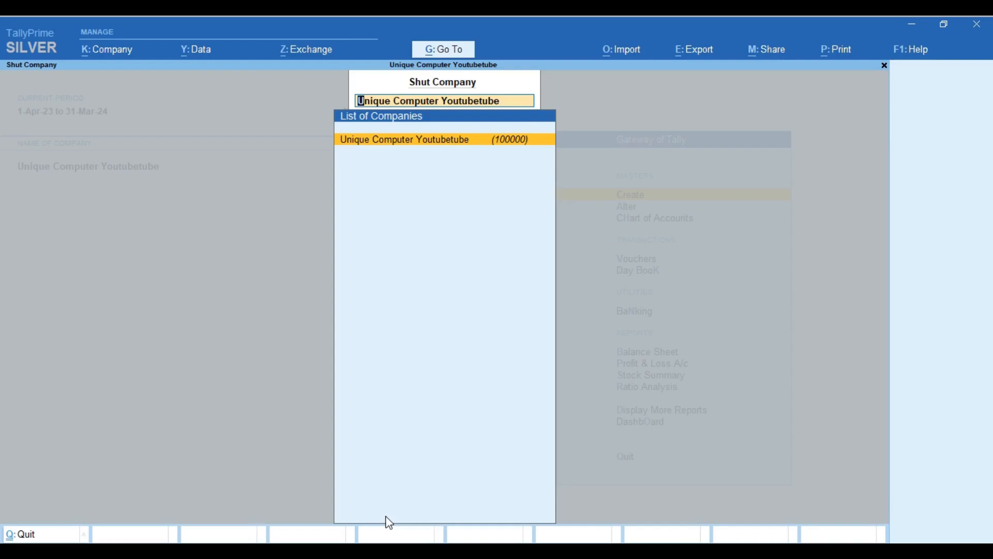
key(Return)
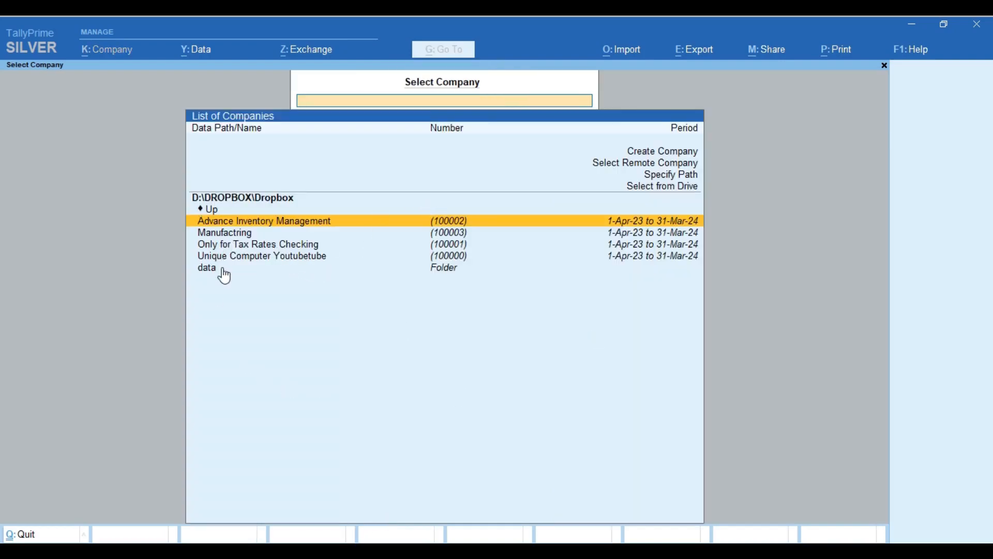
click(462, 257)
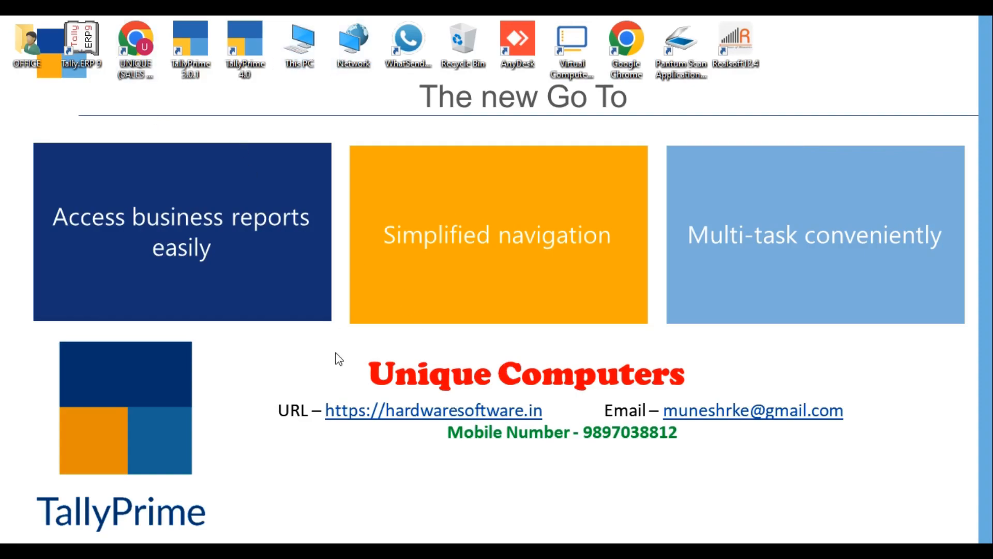
Duplicate folder 100000 as '100000 - Copy' in D:\DROPBOX\Dropbox, then return to TallyPrime
key(super+e)
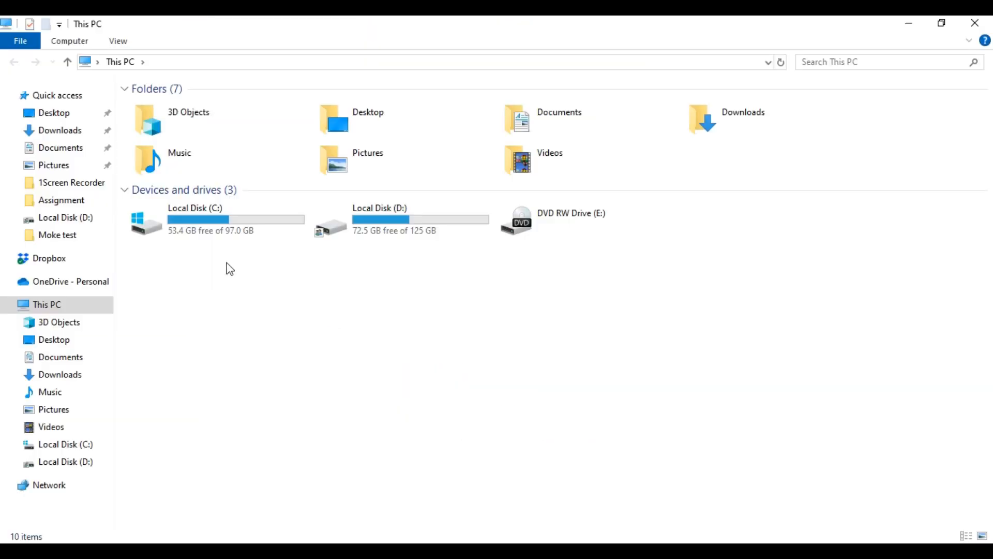
double_click(355, 220)
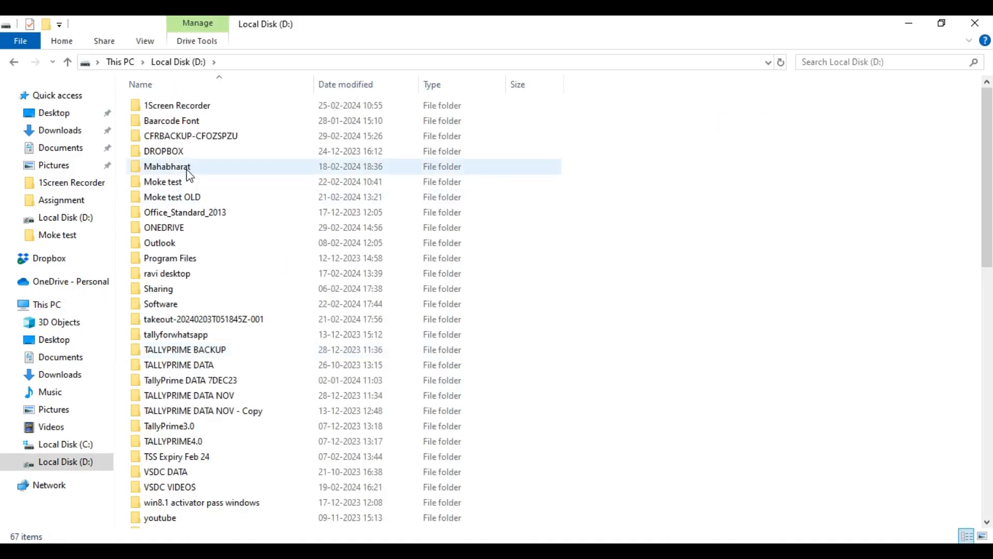
click(169, 151)
double_click(170, 155)
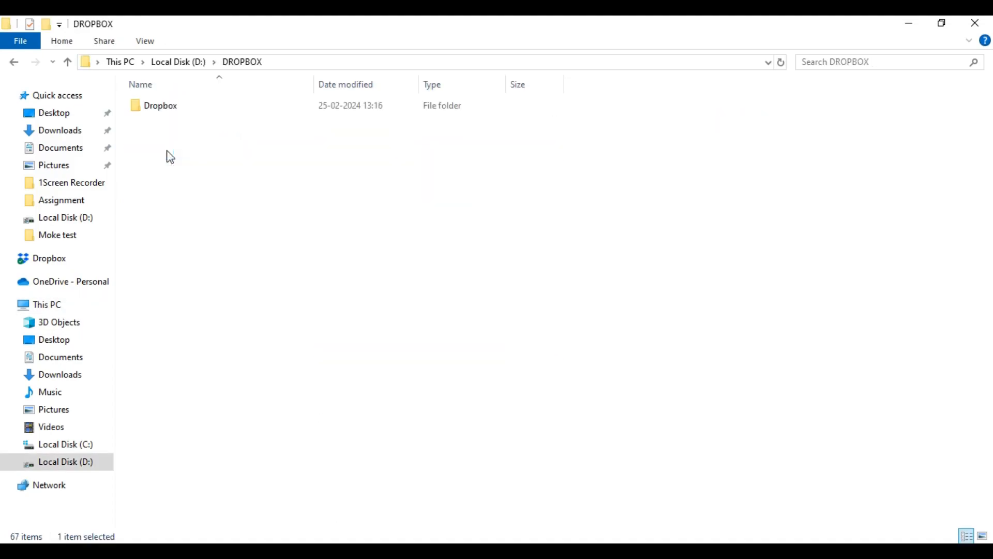
click(164, 108)
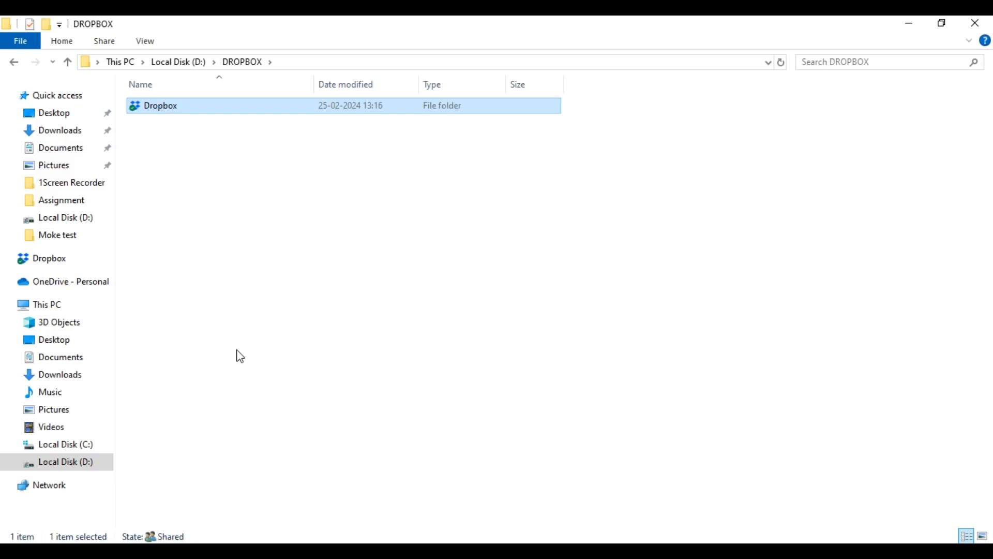
click(155, 109)
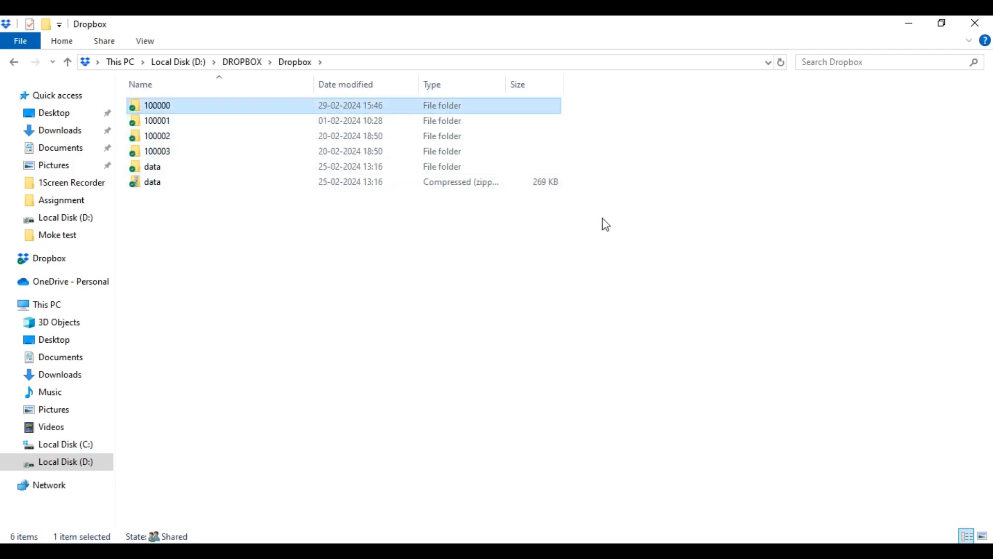
click(436, 392)
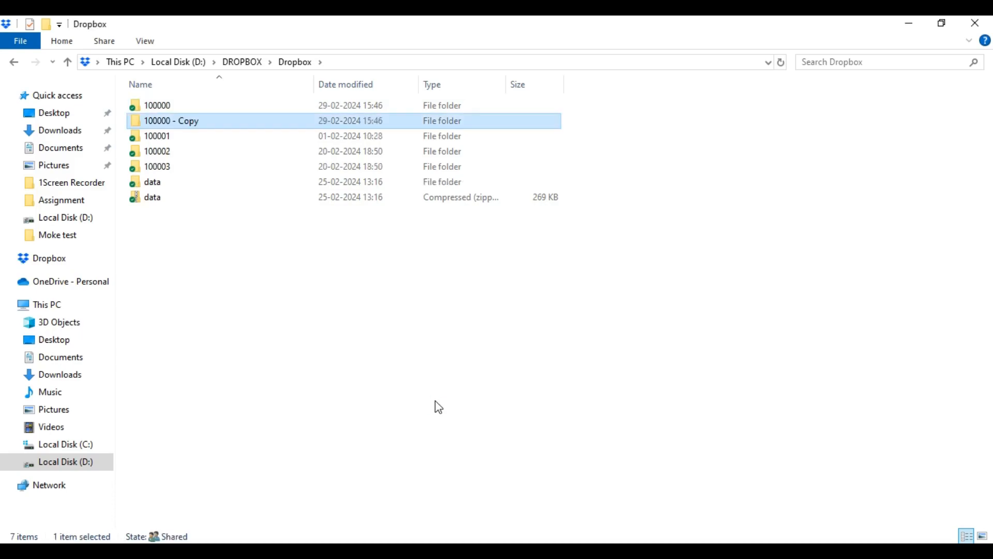
click(435, 401)
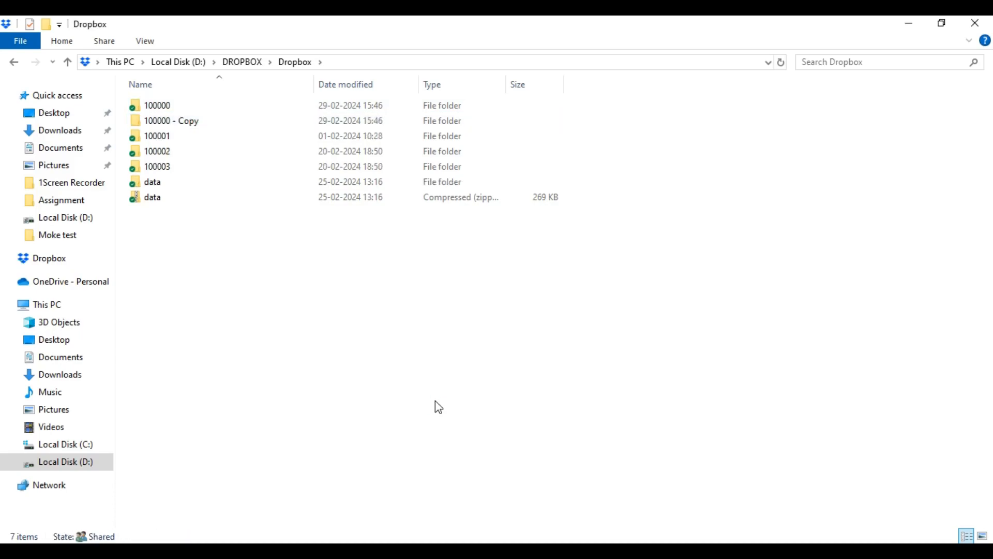
click(909, 24)
click(491, 551)
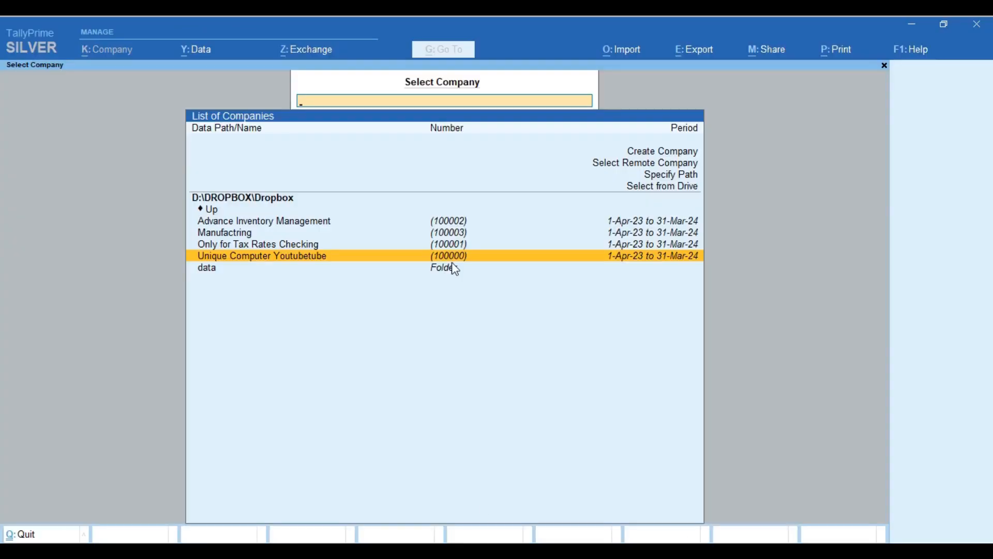
Reopen Unique Computer Youtubetube, log in with the password, and go to Display More Reports
key(Return)
text(1)
key(Return)
key(Return)
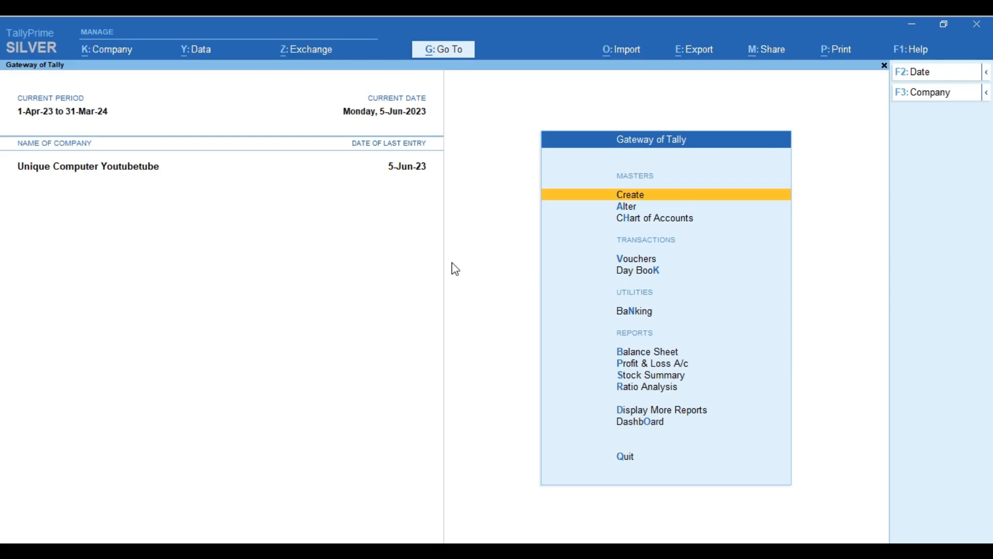
key(d)
key(Down)
key(Down)
key(Down)
key(Down)
key(Down)
key(Down)
key(Down)
key(Down)
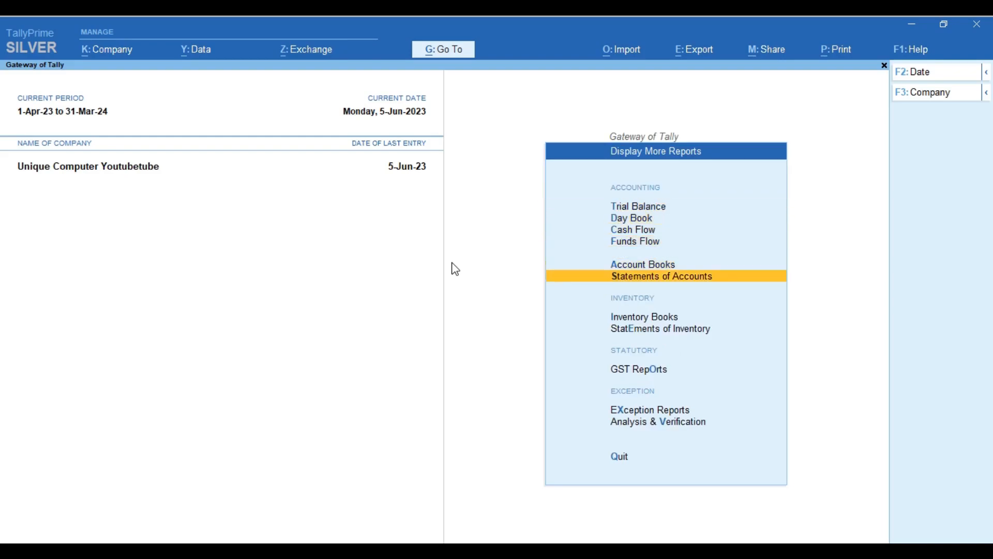
Go through GST Reports > Other Reports to the Marked Vouchers Register for 1-Apr-23 to 5-Jun-23
key(Down)
key(o)
key(Down)
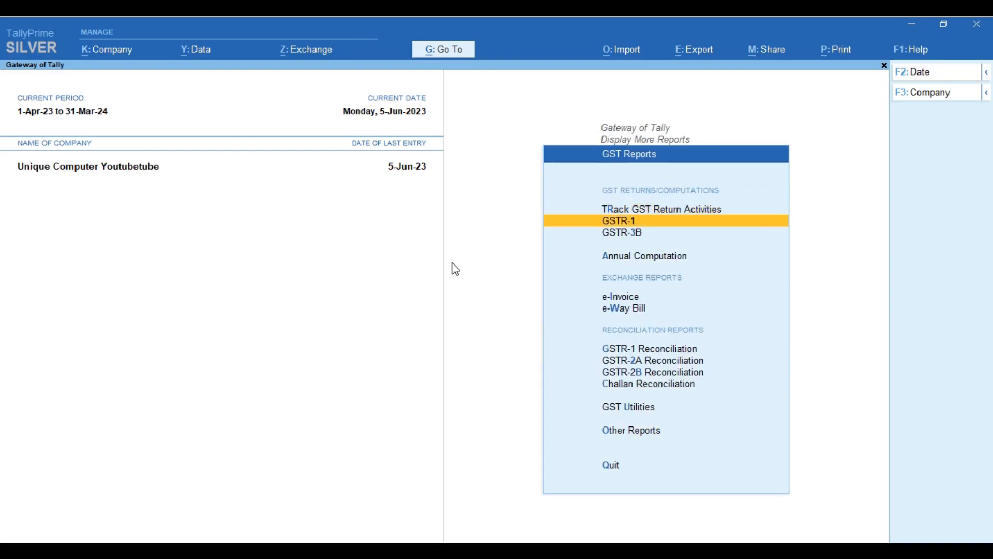
key(Down)
key(Down)
key(Down)
key(Down)
key(Down)
key(Down)
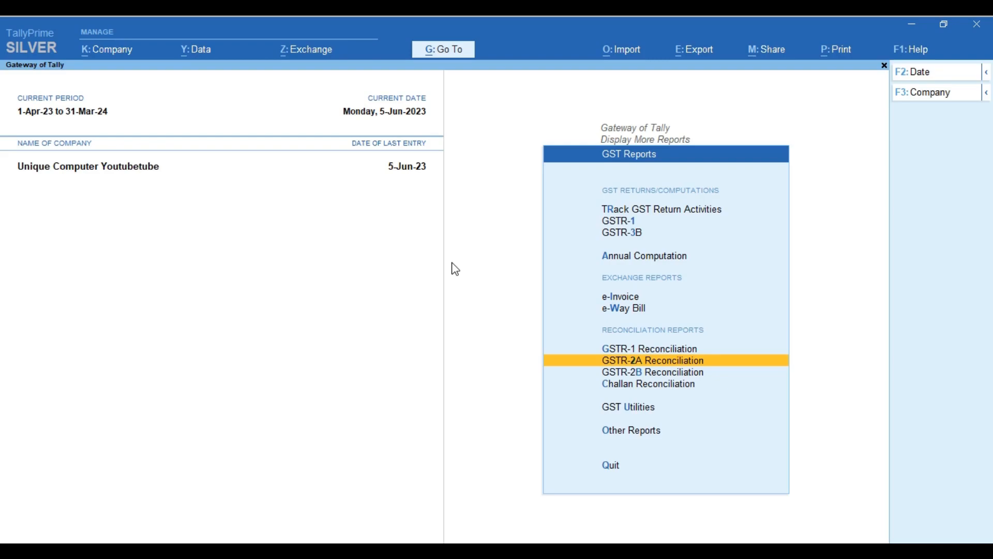
key(Down)
key(Down)
key(Down)
key(Down)
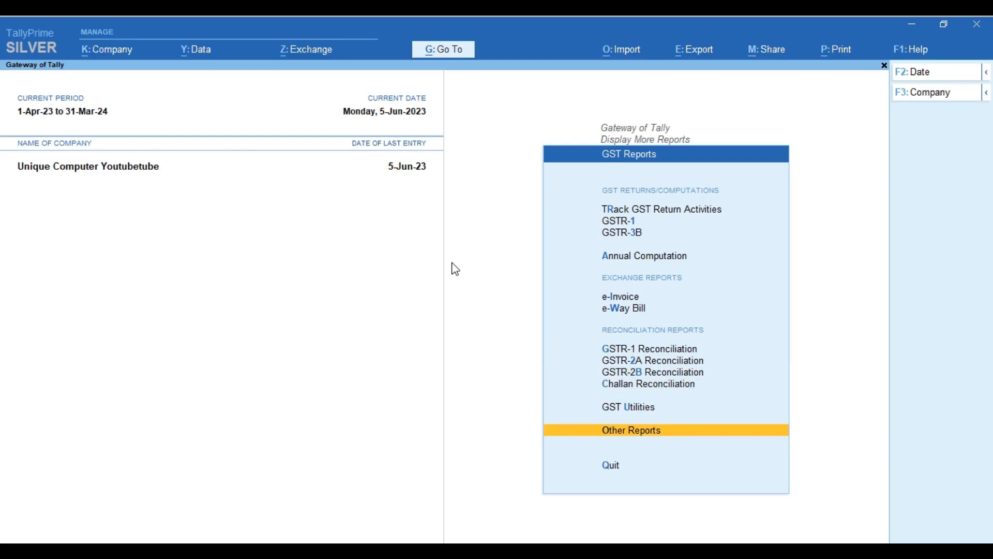
key(Return)
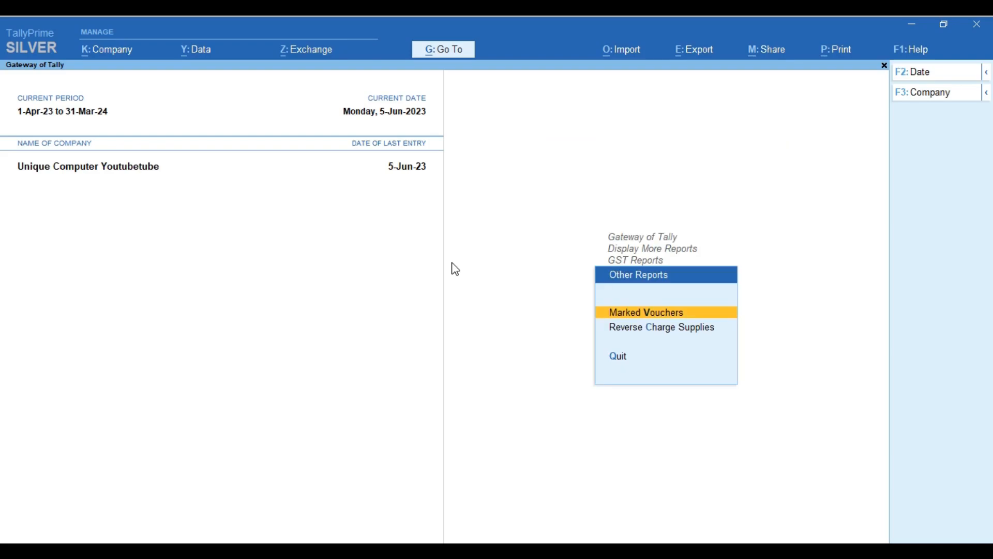
key(Return)
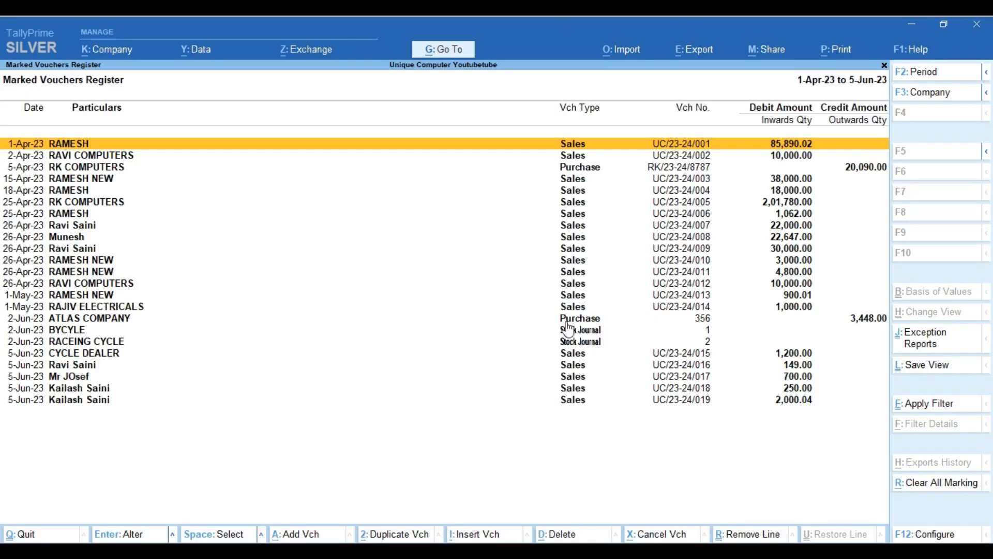
Clear all voucher markings and return to the Gateway without quitting the company
click(951, 484)
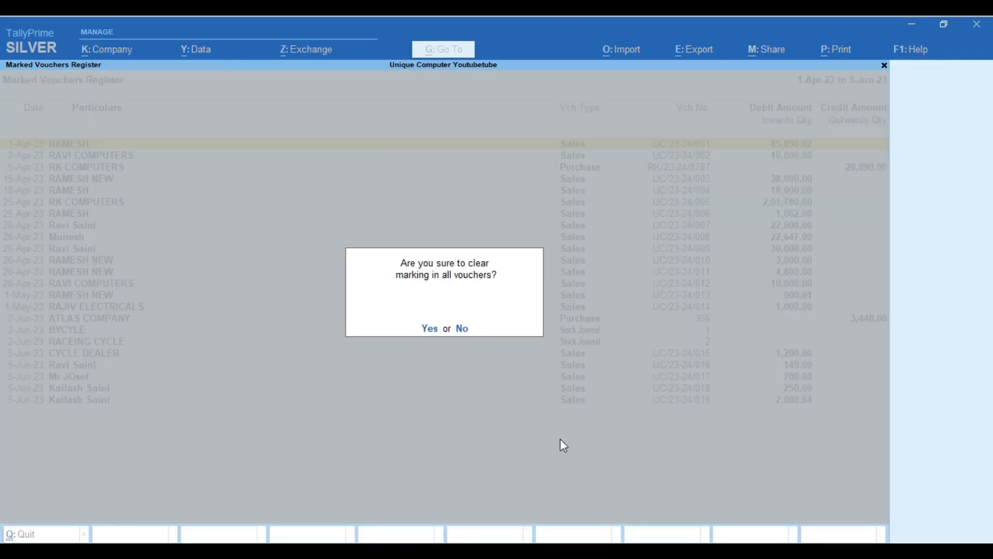
key(y)
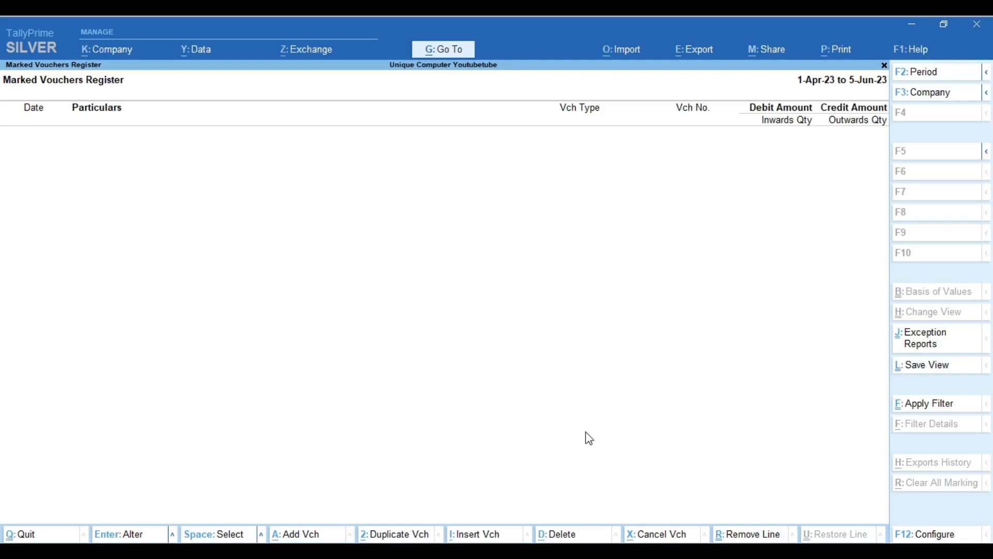
key(Escape)
key(Escape)
key(Escape)
key(Escape)
key(Escape)
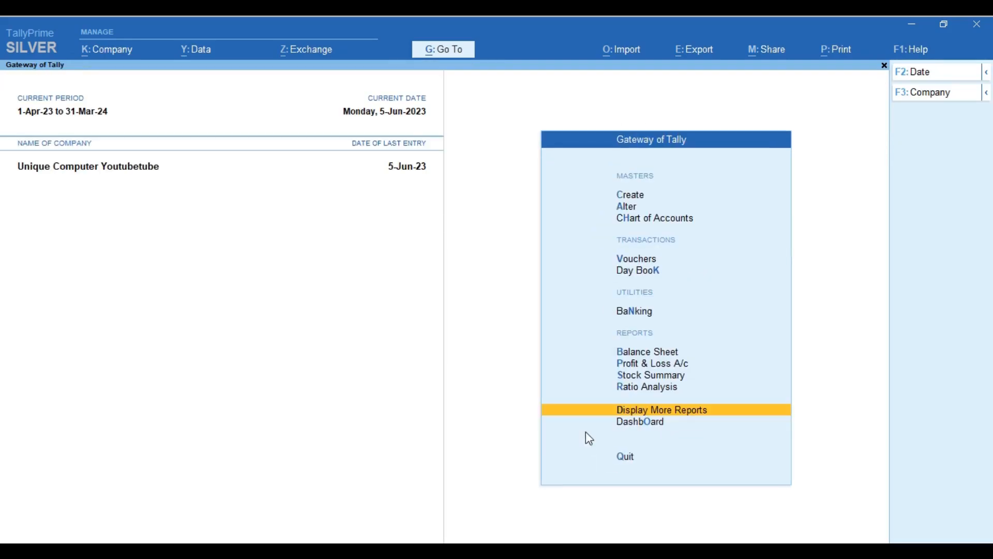
key(n)
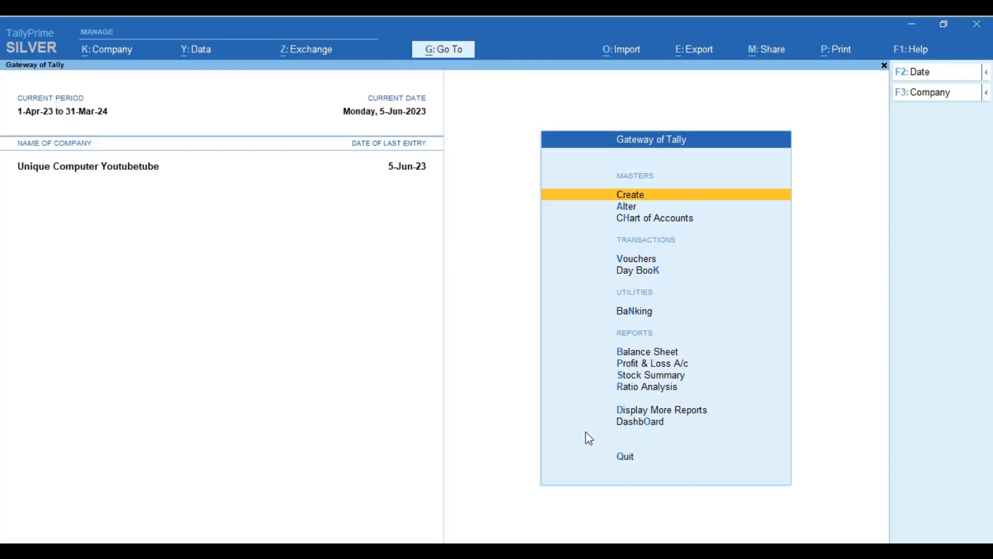
Open June's Sales Register showing five sales vouchers totalling 4,299.04
key(d)
key(a)
key(s)
key(Return)
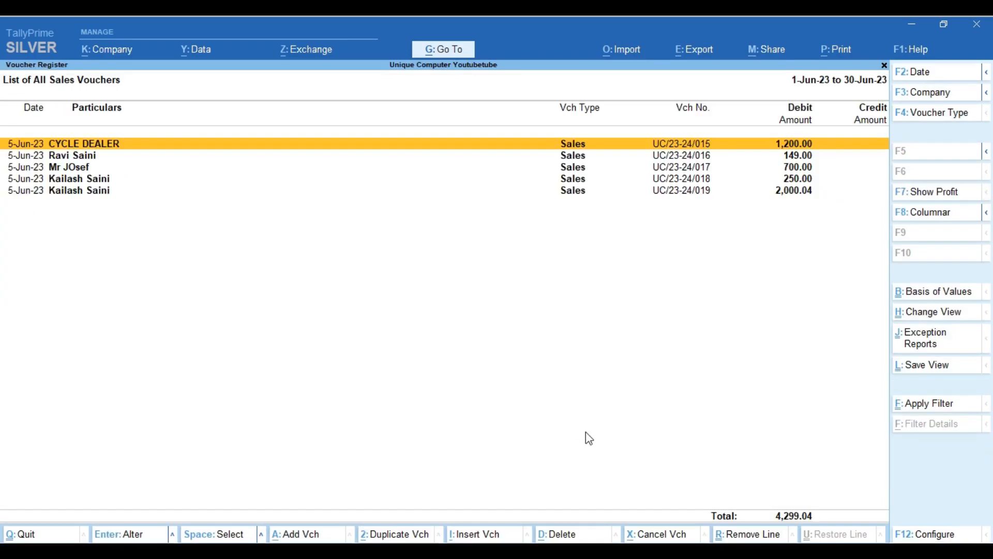
On the CYCLE DEALER voucher, change the RACEING CYCLE inclusive-of-tax rate to 450
key(Return)
key(Return)
key(Return)
key(Return)
key(Return)
key(Return)
key(Return)
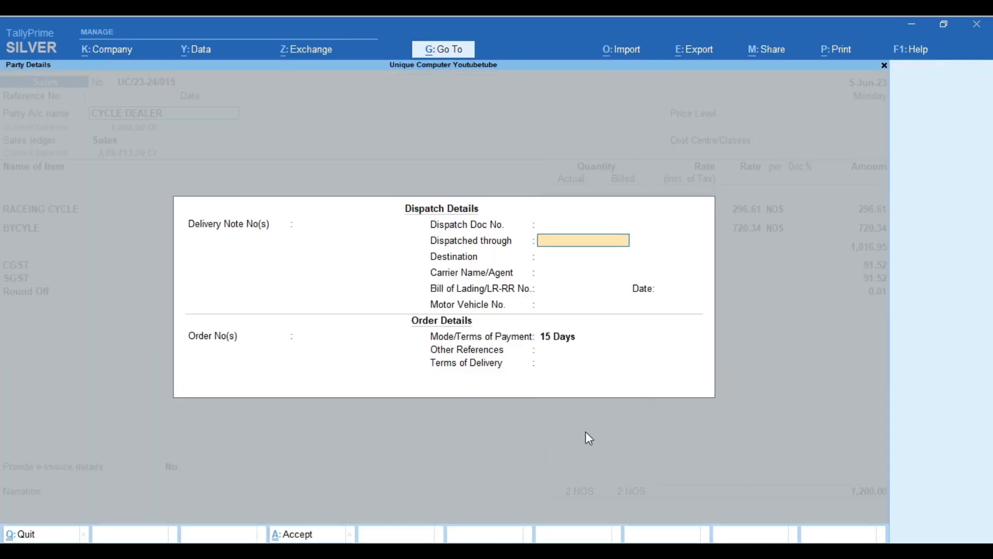
key(Return)
key(Return)
key(Return)
key(Return)
key(Return)
key(Return)
key(Return)
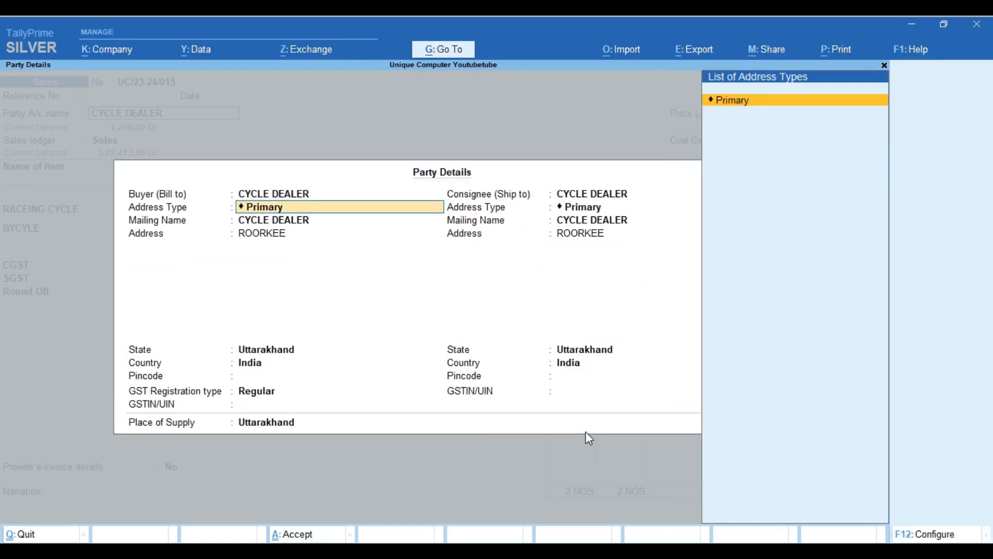
key(Return)
key(Return)
key(Return)
key(Return)
key(Return)
key(Return)
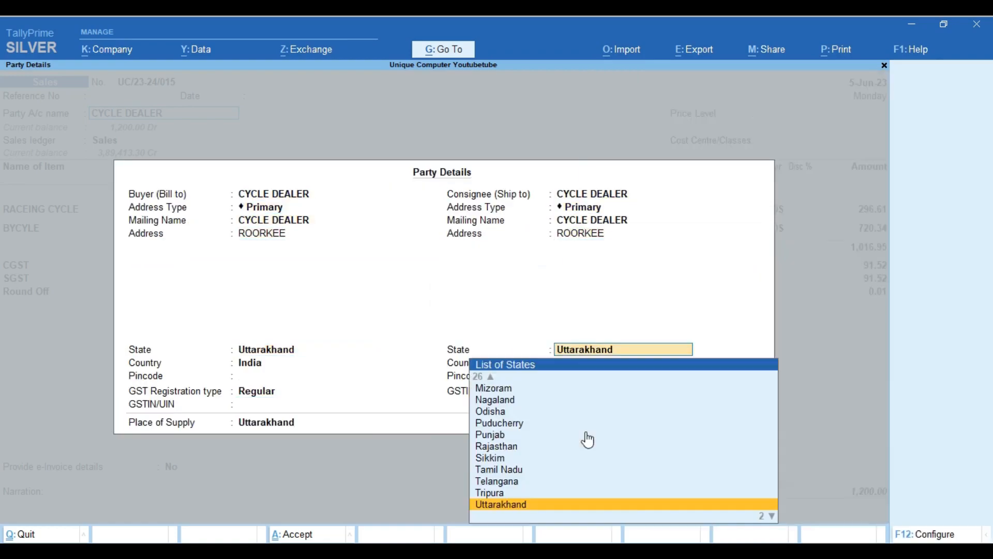
key(Return)
key(Return)
key(Return)
key(Return)
key(Return)
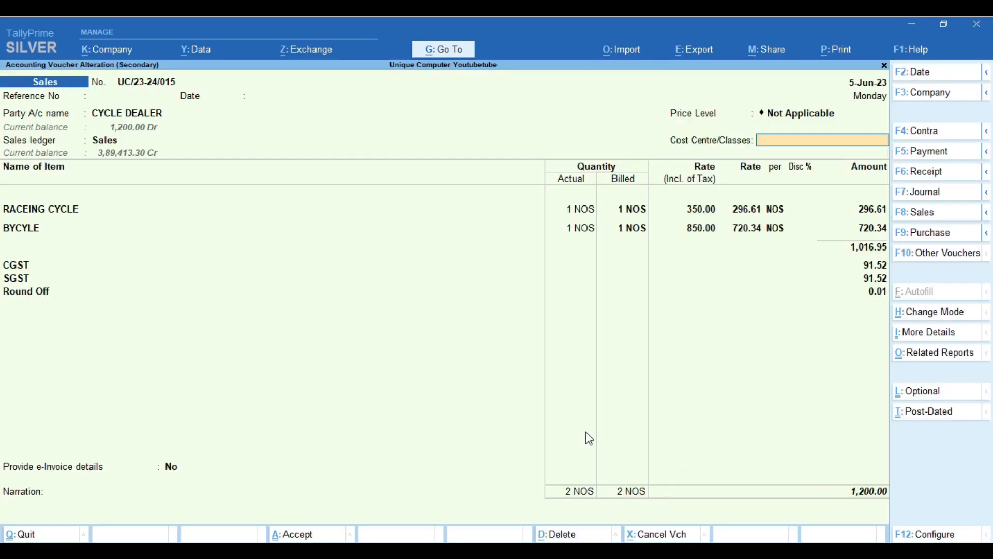
key(Return)
key(Return)
key(Return)
key(Return)
key(Return)
key(Return)
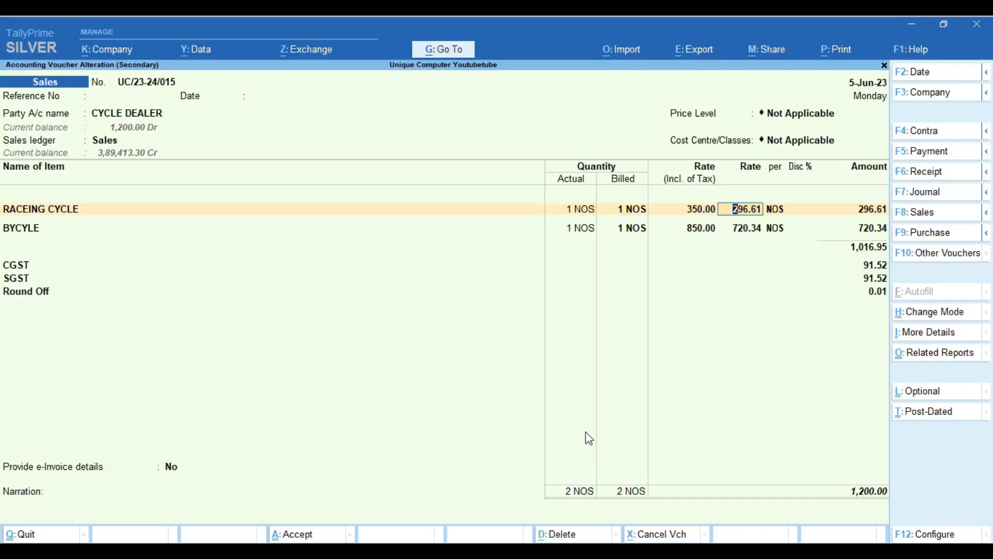
key(shift+Tab)
text(450)
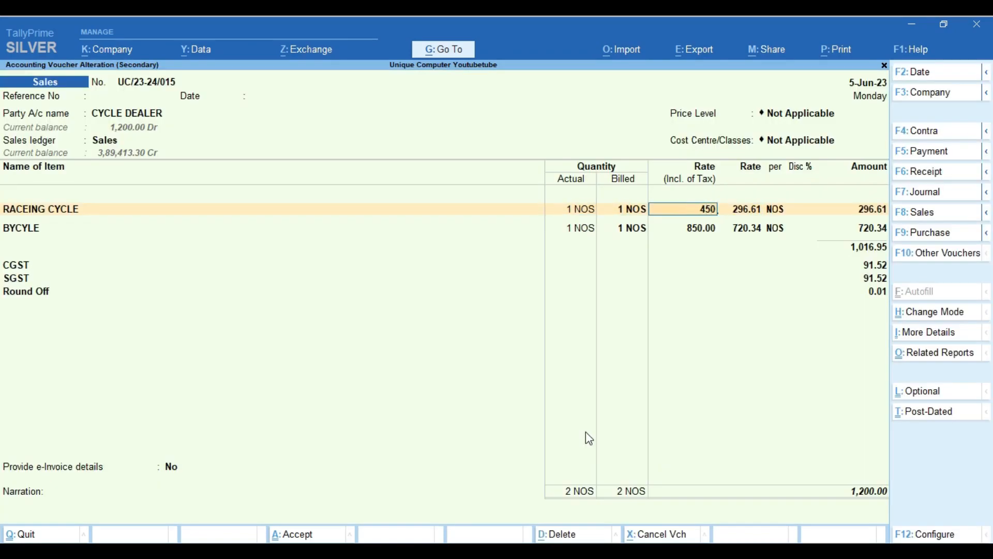
key(Return)
Save the altered voucher at 1,300.00, declining e-Invoice and payment link
key(ctrl)
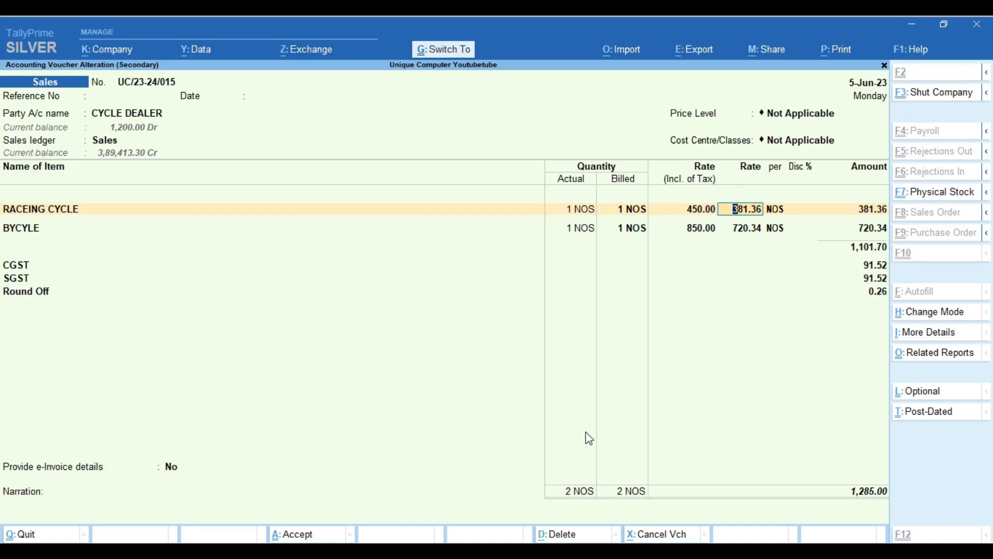
key(ctrl+a)
key(n)
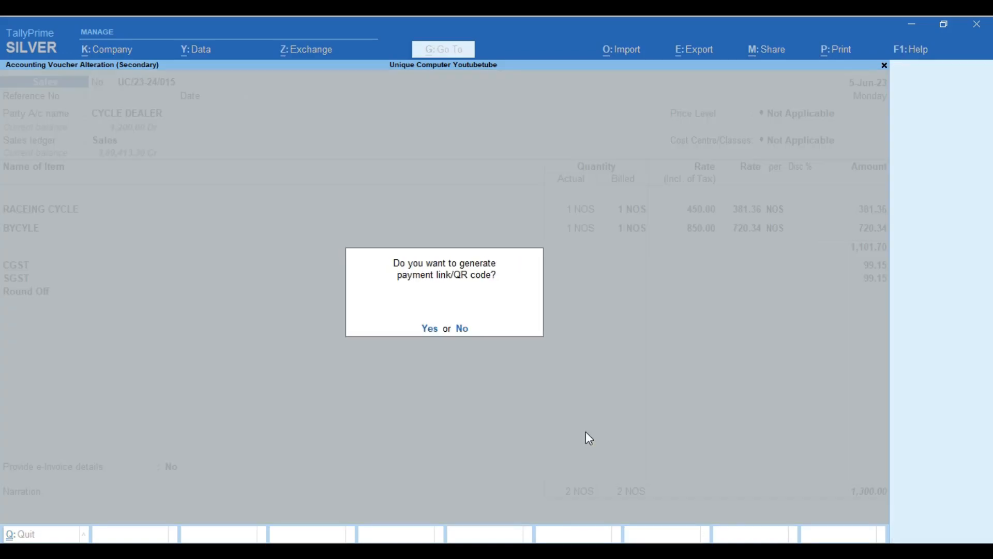
key(n)
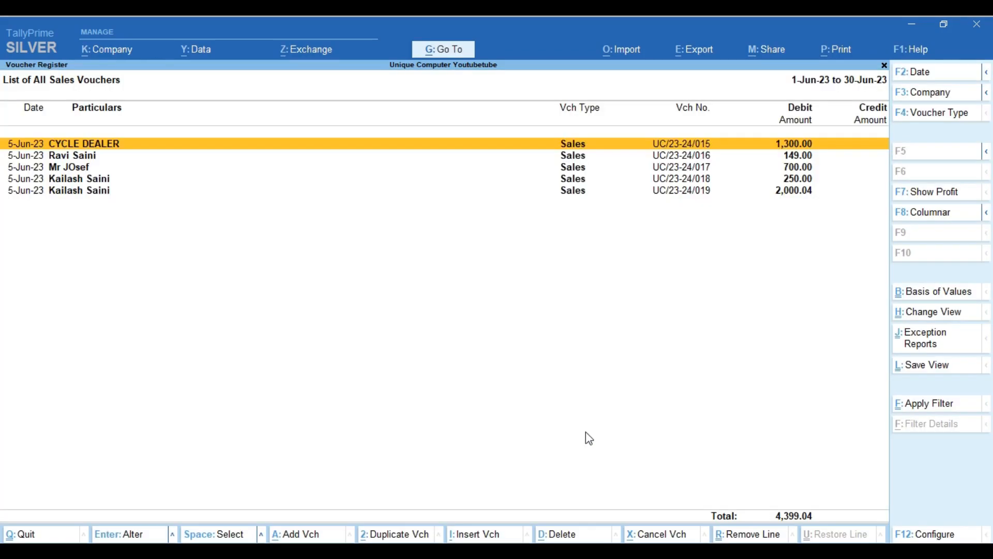
Reopen voucher UC/23-24/015 to verify it, then quit back to the Gateway of Tally
key(Return)
key(Return)
key(Return)
key(Return)
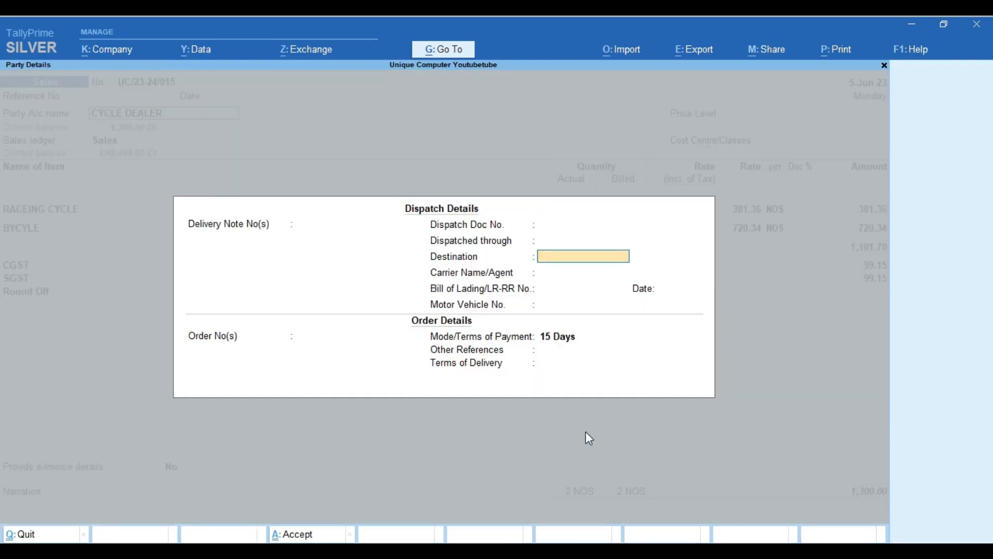
key(Return)
key(Return)
key(Return)
key(Escape)
key(y)
key(Escape)
key(Escape)
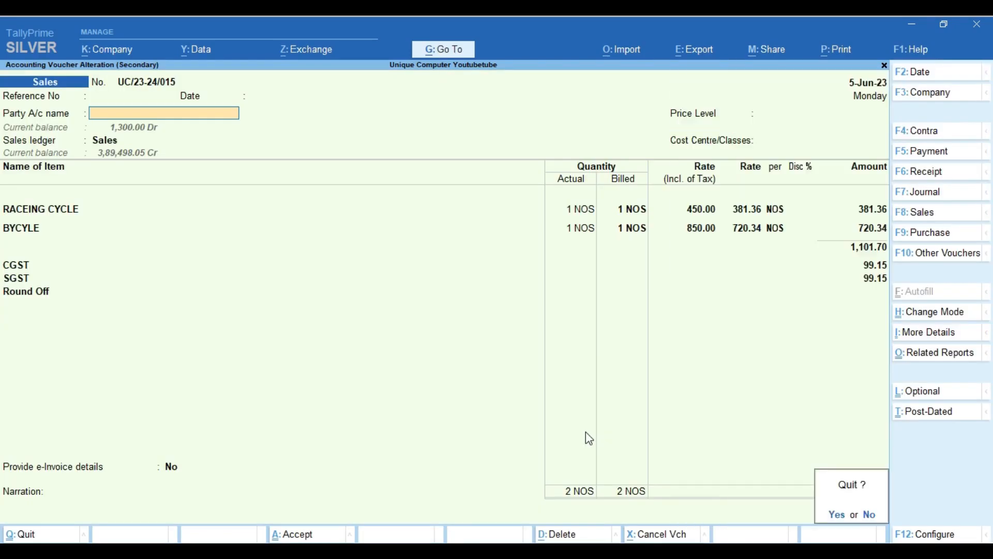
key(y)
key(Escape)
key(Escape)
key(Escape)
key(Escape)
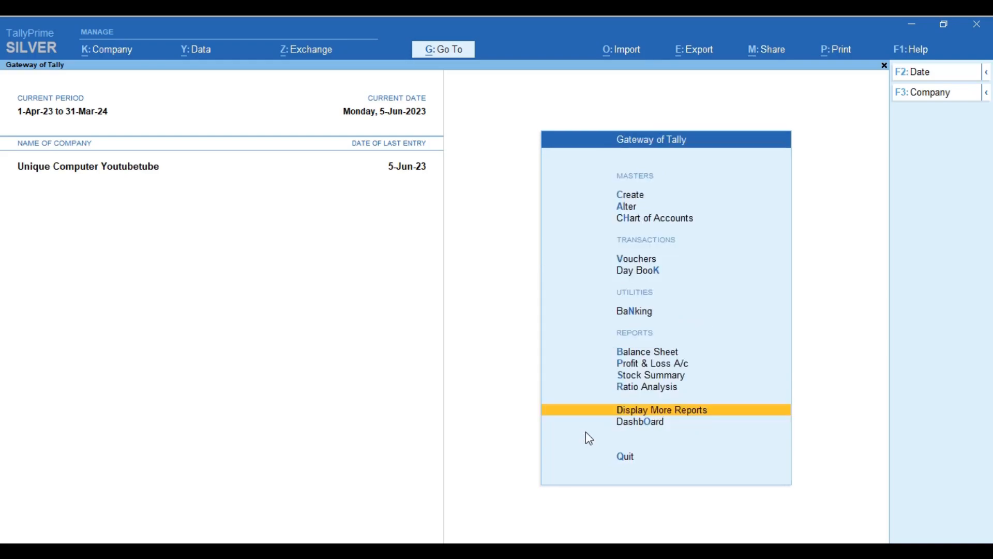
Open RAMESH's ledger vouchers from the main menu and select the 18-Apr-23 entry
key(Home)
text(d)
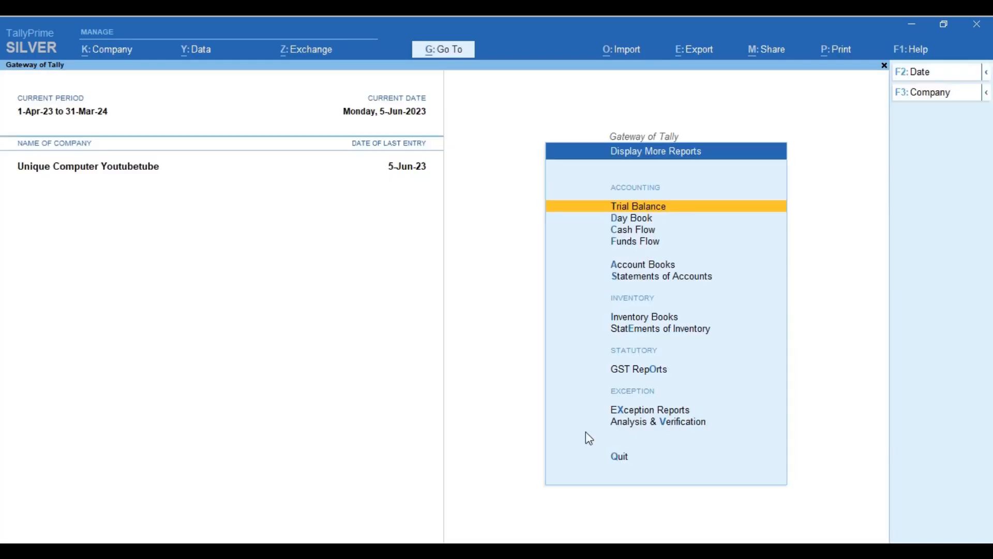
text(alR)
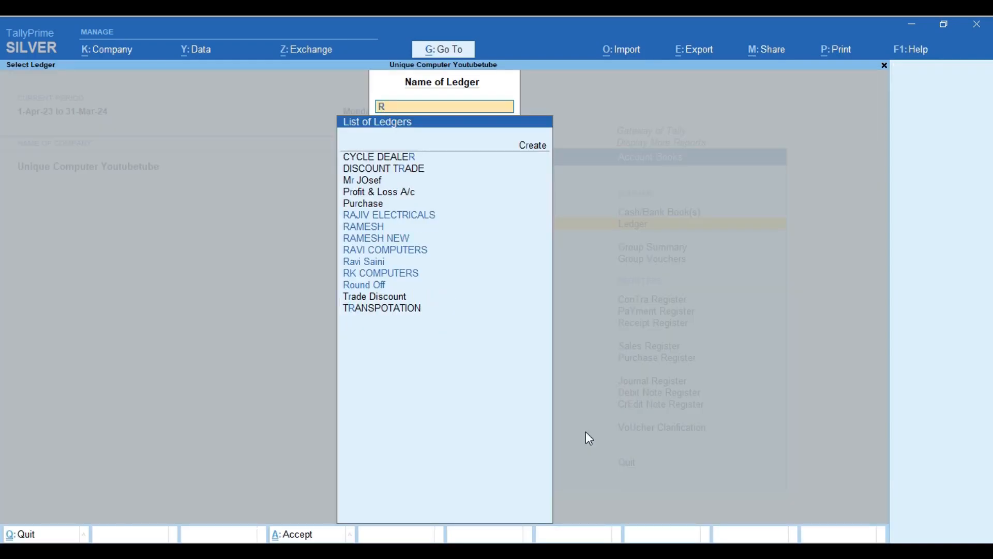
key(Down)
key(Down)
key(Return)
key(Down)
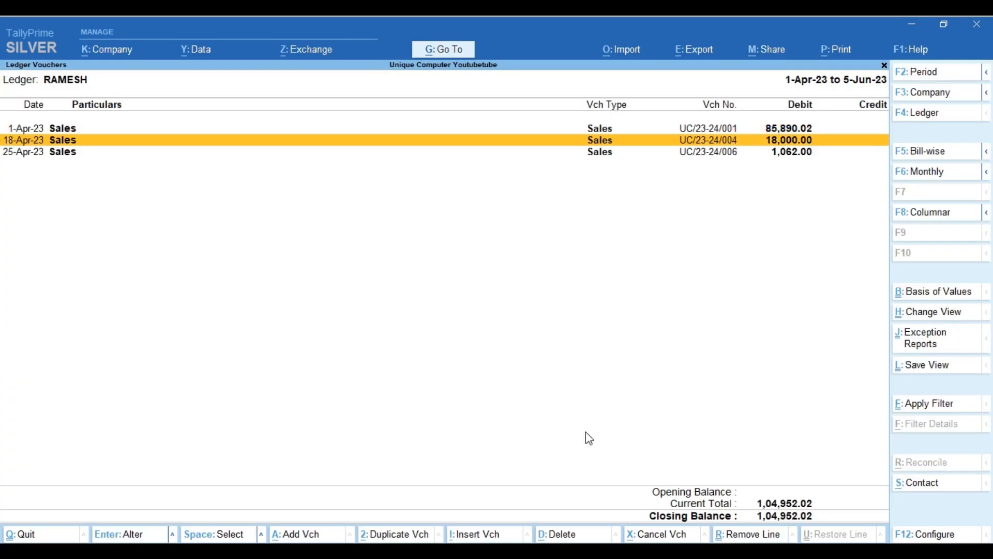
key(Down)
key(Up)
Start a new Receipt voucher dated 18-Apr-23 with Hdfc Bank as the account
key(alt+a)
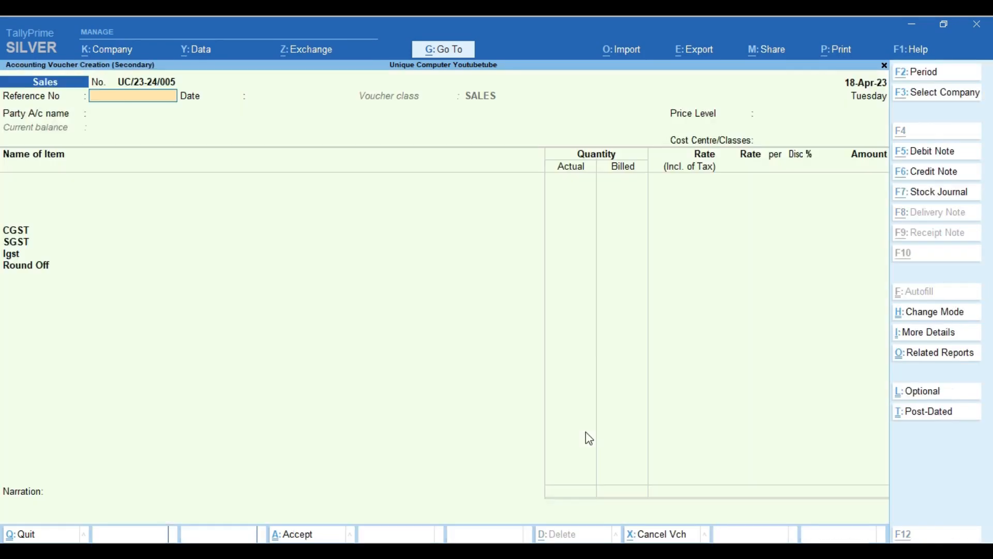
key(F6)
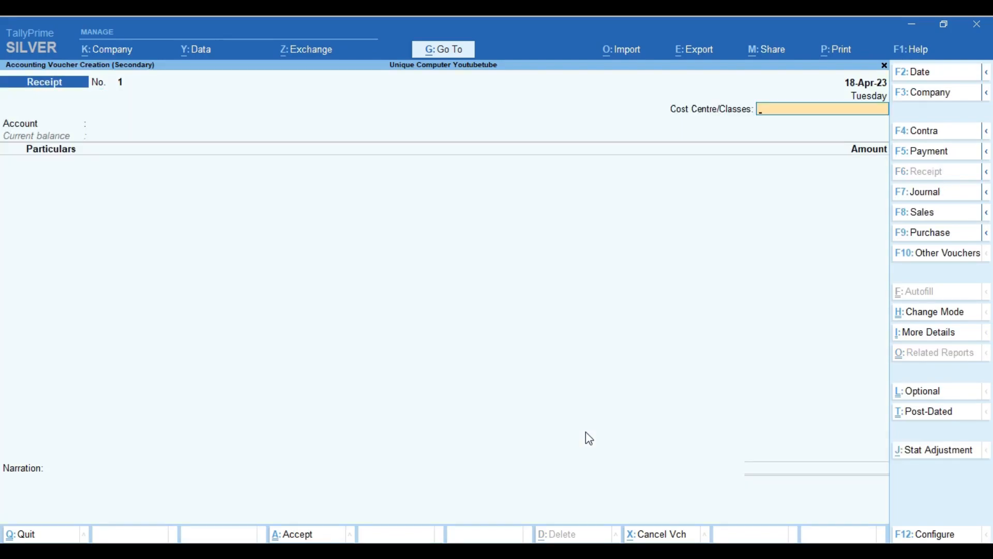
key(Return)
text(Cas)
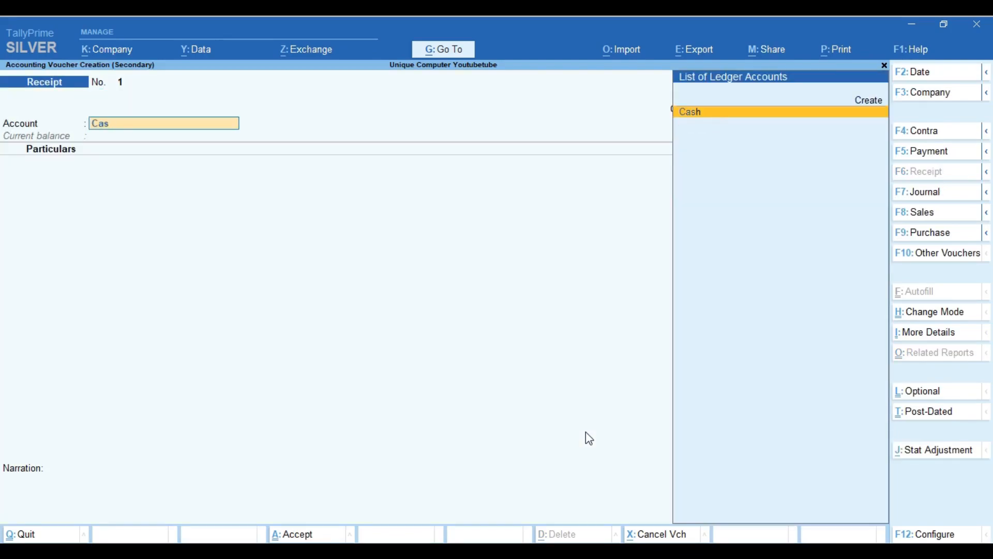
key(BackSpace)
key(BackSpace)
key(Down)
key(Return)
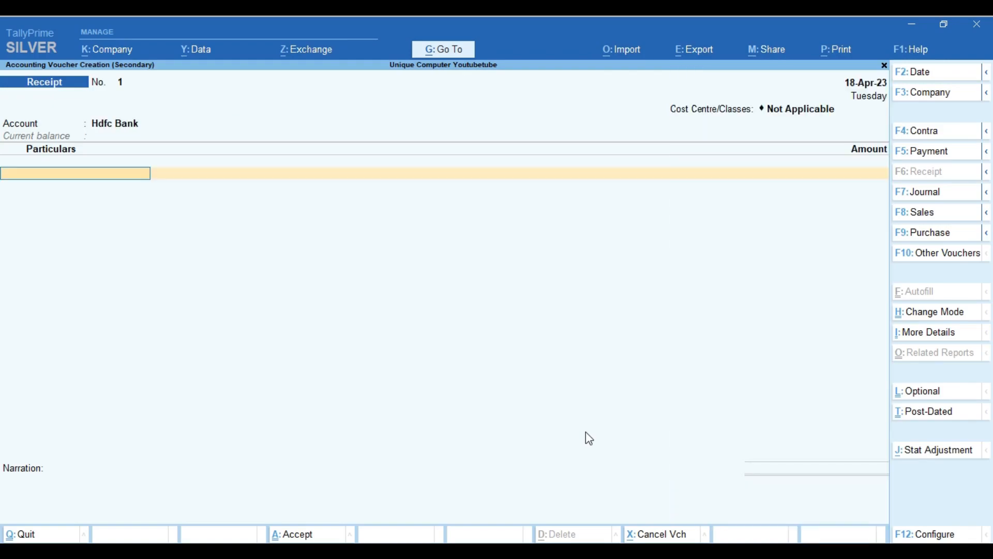
Enter RAMESH as the paying party with an amount of 80,000
text(R)
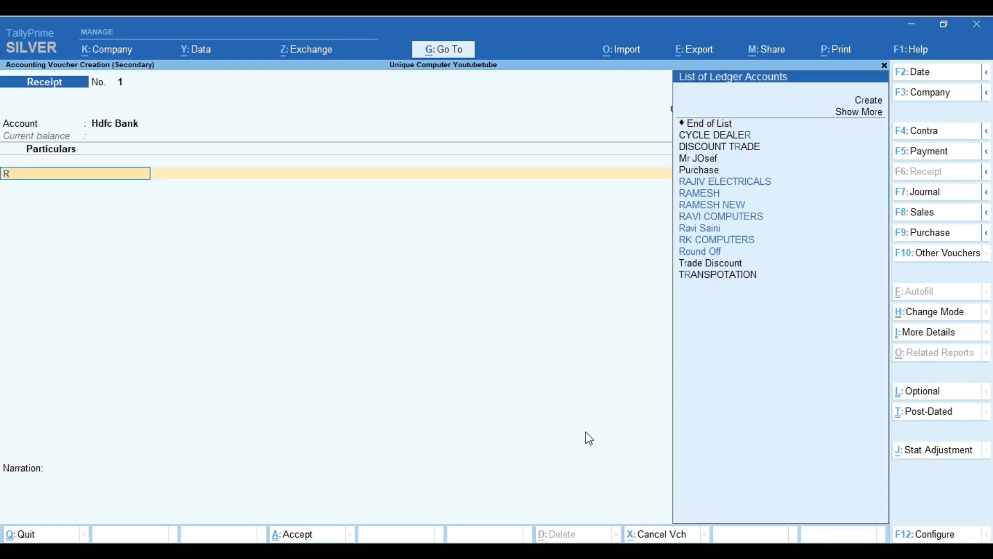
text(ames)
key(Down)
key(Return)
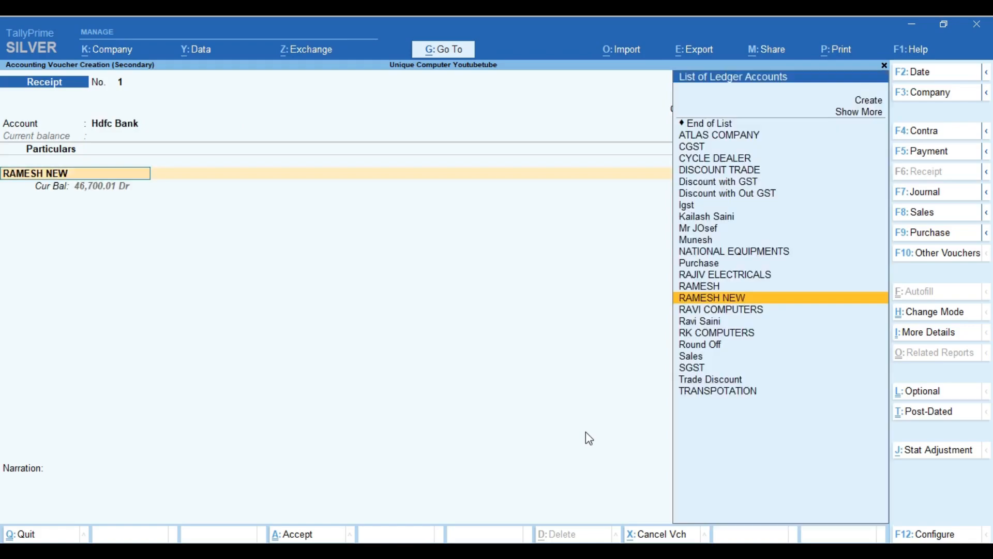
key(Up)
key(Return)
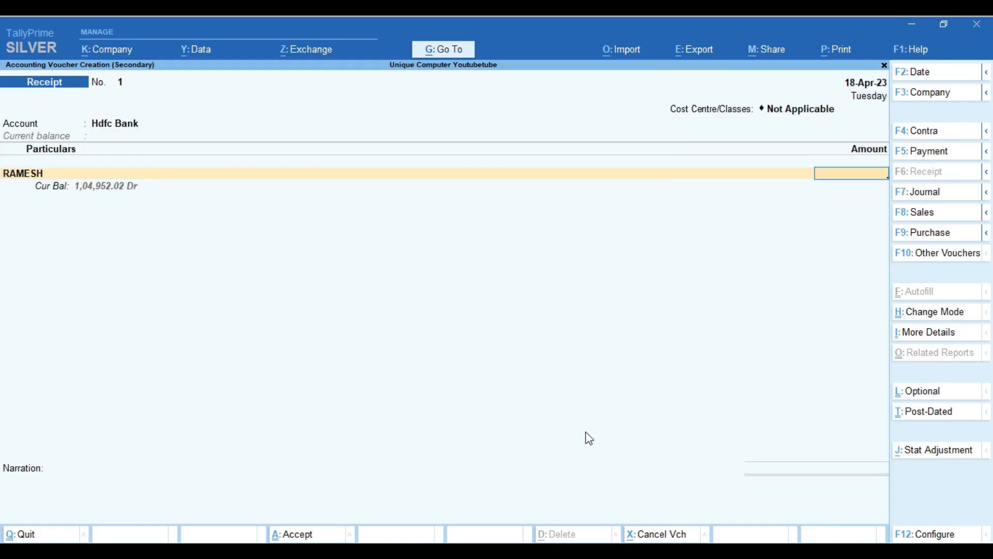
text(80000)
key(Return)
Settle the 80,000 against bill UC/23-24/001 and accept the bank allocation details
key(Return)
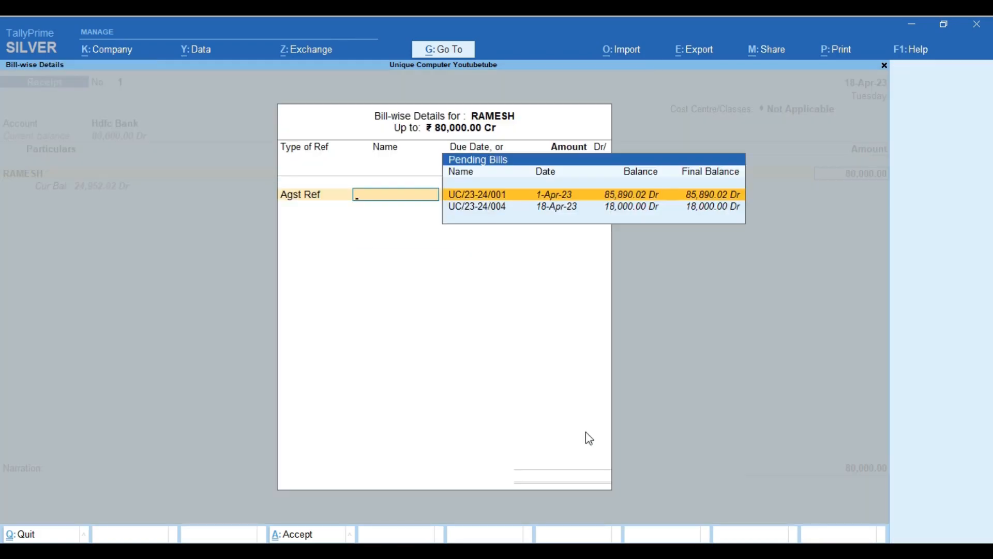
key(Return)
key(BackSpace)
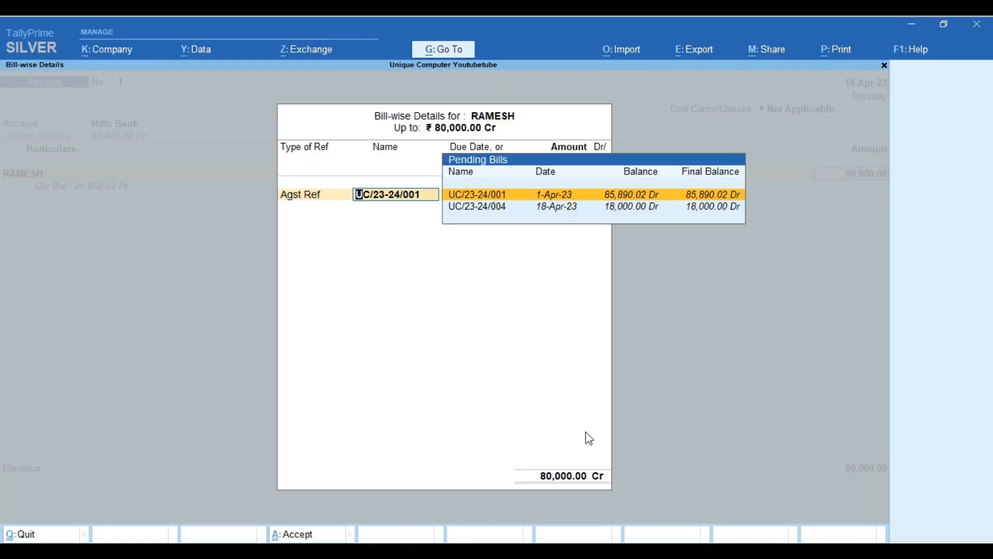
key(Return)
key(Return)
key(Return)
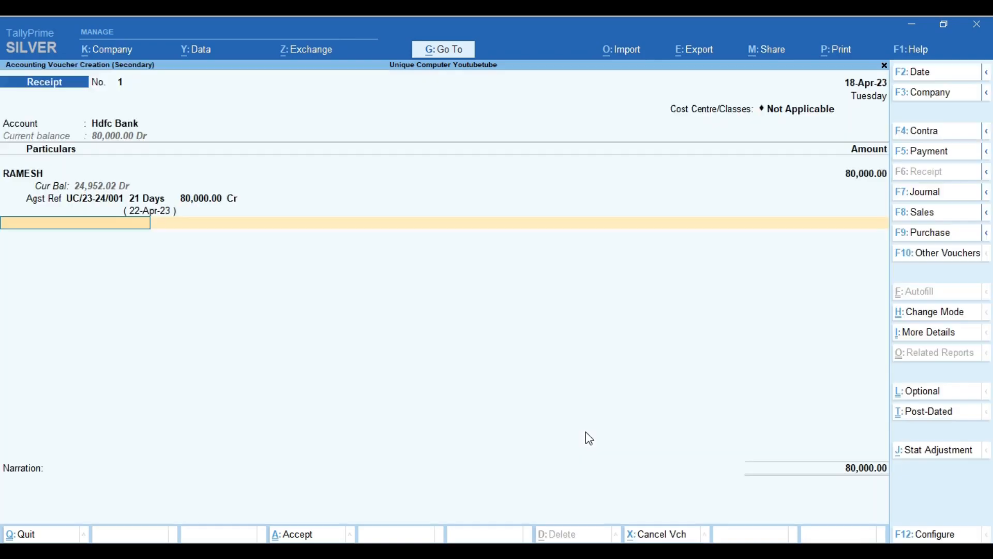
key(Return)
key(Return)
key(Return)
key(Return)
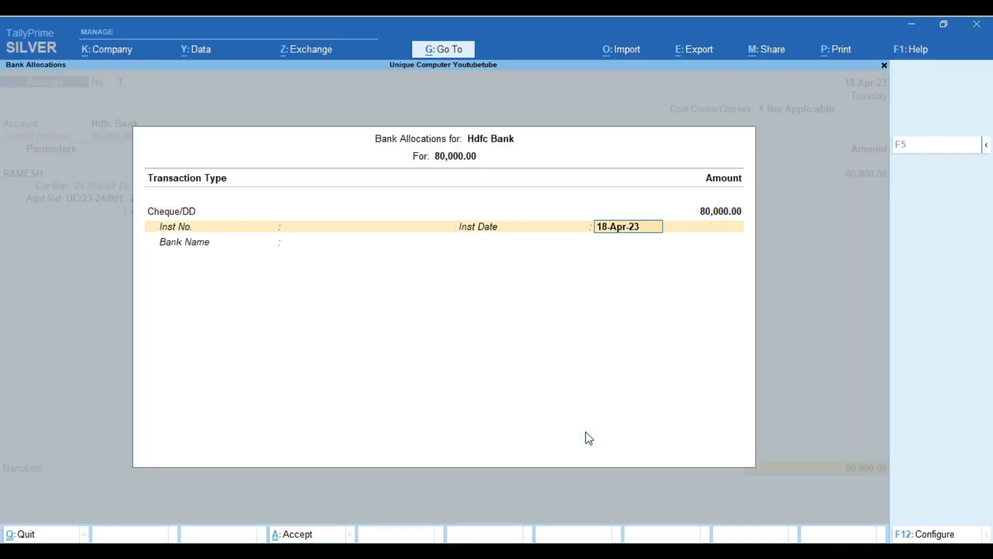
key(Return)
key(Return)
key(Return)
key(Return)
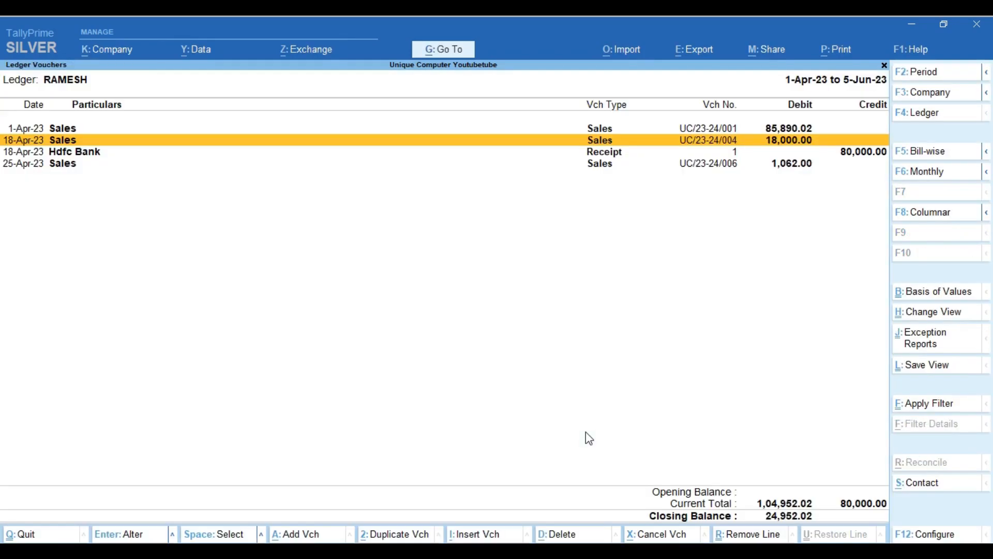
Go back to the Gateway and open Display More Reports > GST Reports > Other Reports > Marked Vouchers
key(Escape)
key(Escape)
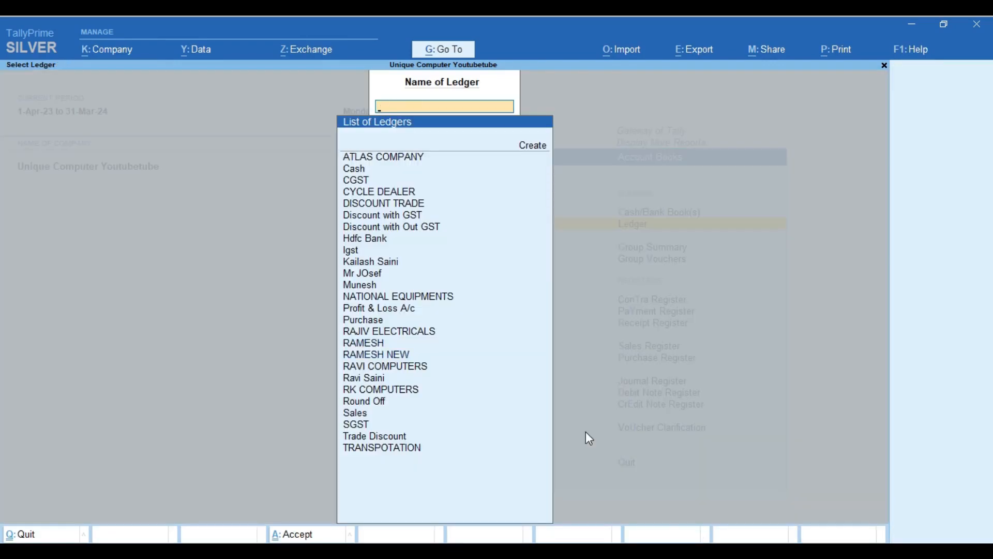
key(Escape)
key(Escape)
key(Escape)
key(Escape)
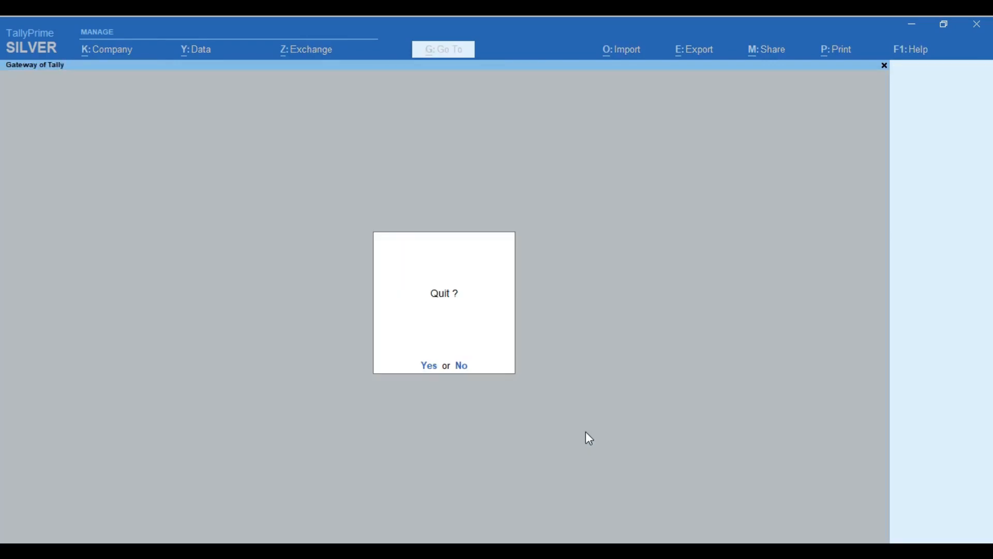
key(Escape)
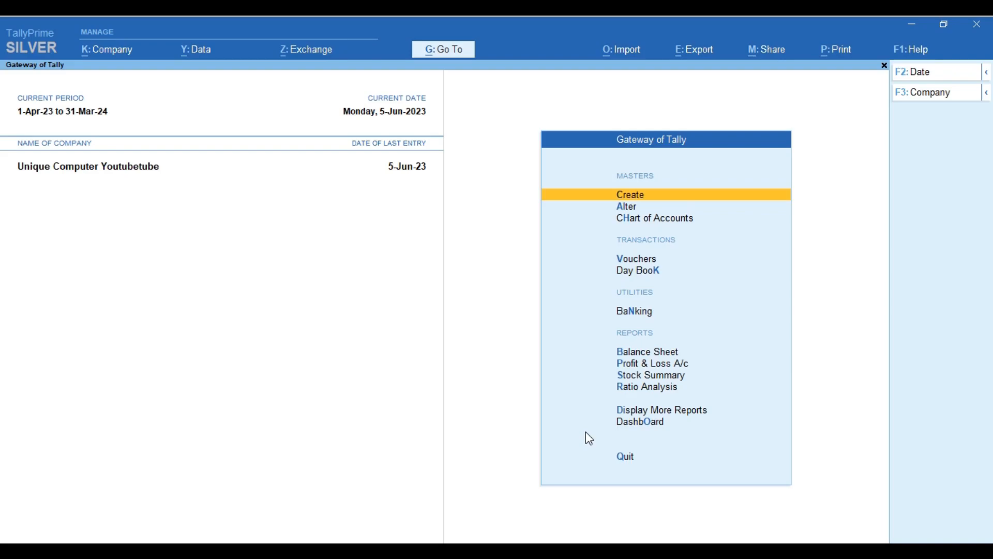
key(d)
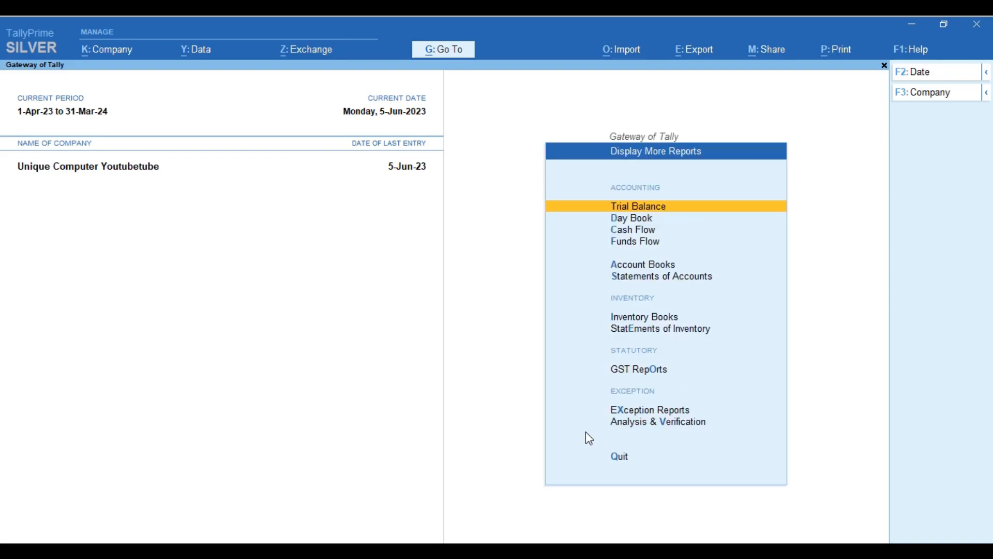
key(Down)
key(Down)
key(Down)
key(Down)
key(Down)
key(Down)
key(Down)
key(Down)
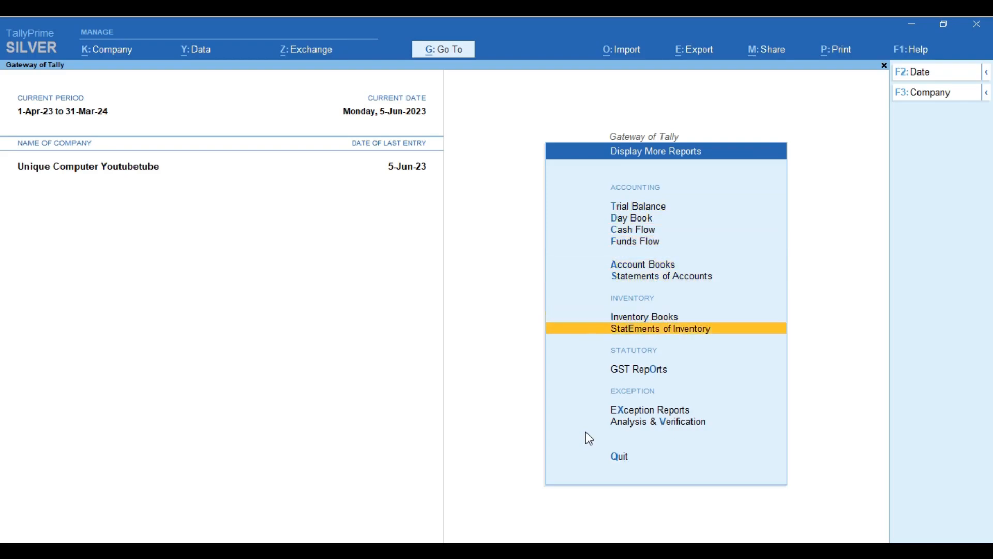
key(Return)
key(Down)
key(Down)
key(Down)
key(Down)
key(Down)
key(Down)
key(Down)
key(Down)
key(Down)
key(Down)
key(Down)
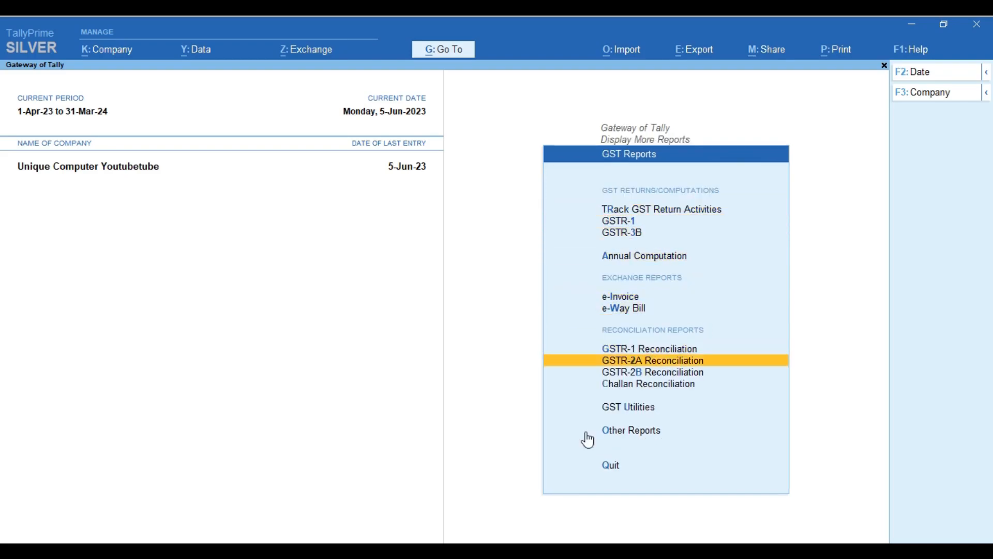
key(Return)
key(Down)
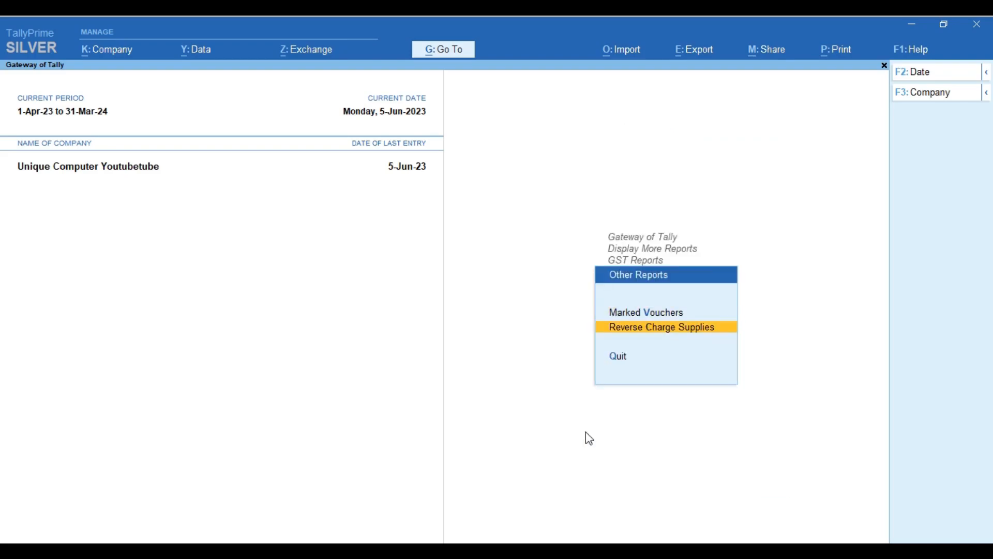
key(Up)
key(Return)
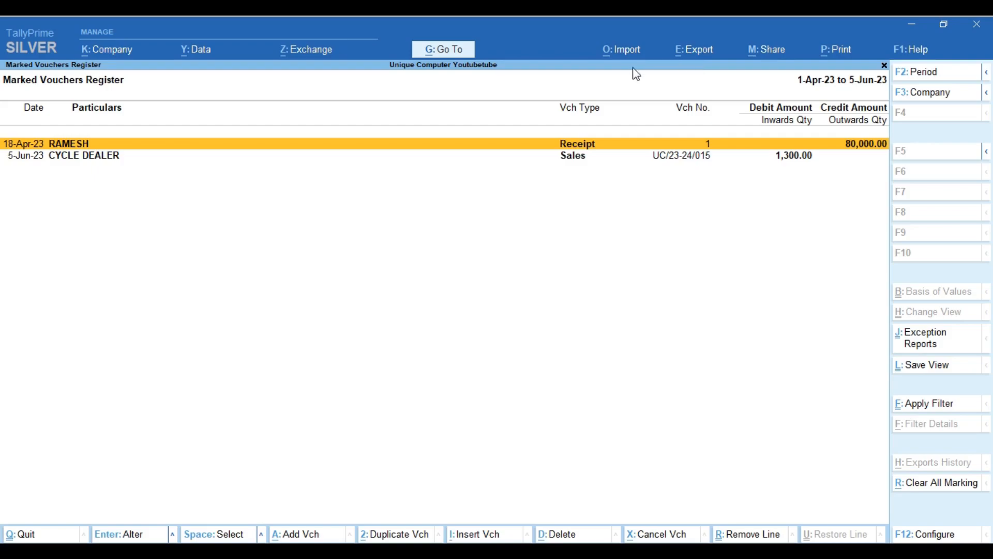
click(685, 50)
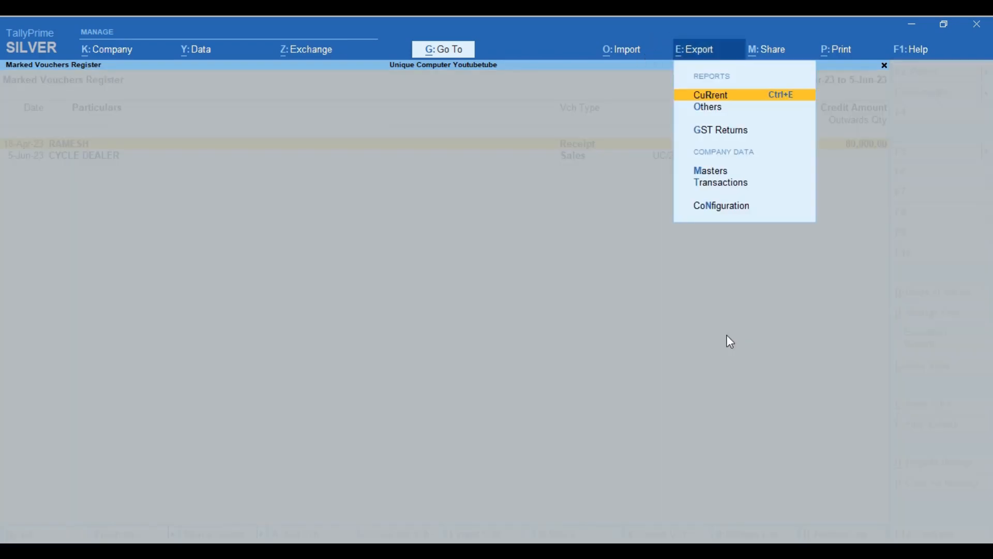
Export the current Marked Vouchers Register in XML (Data Interchange) format as Sales_UC_23-24_018.xml
key(Return)
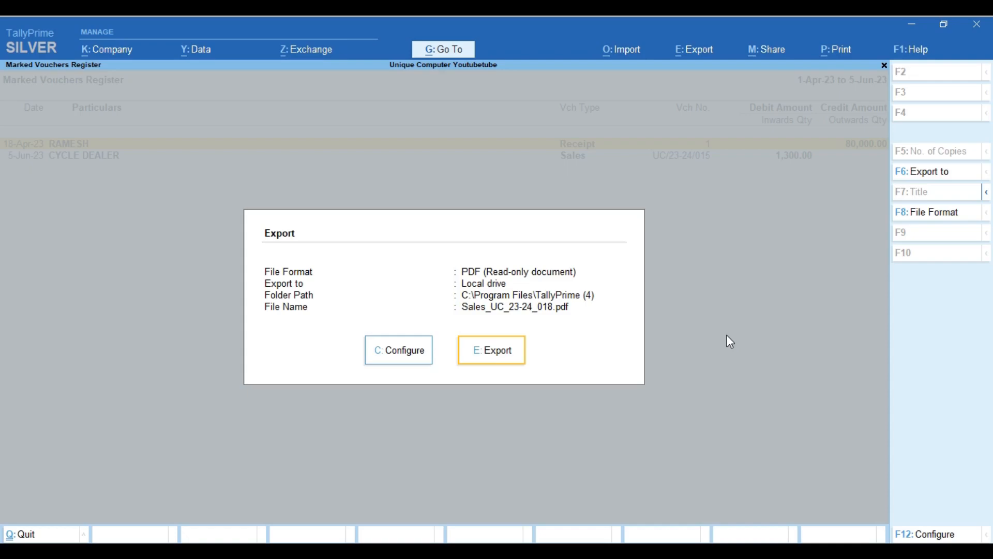
click(940, 216)
key(Down)
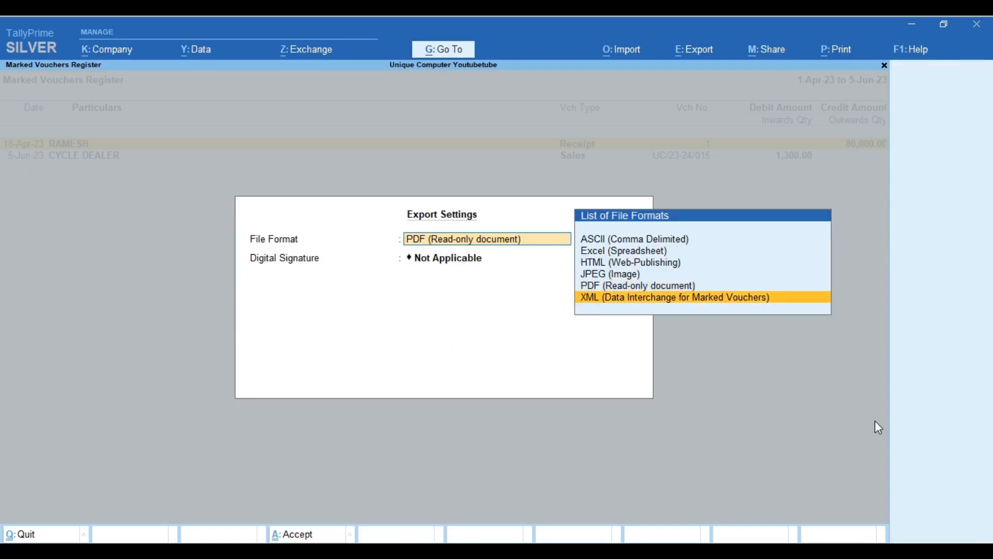
key(Return)
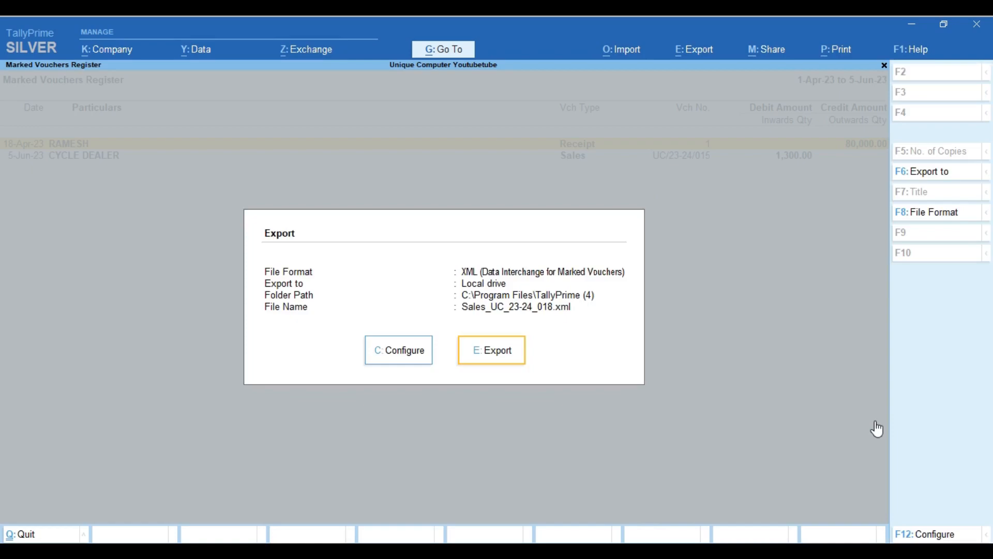
key(Return)
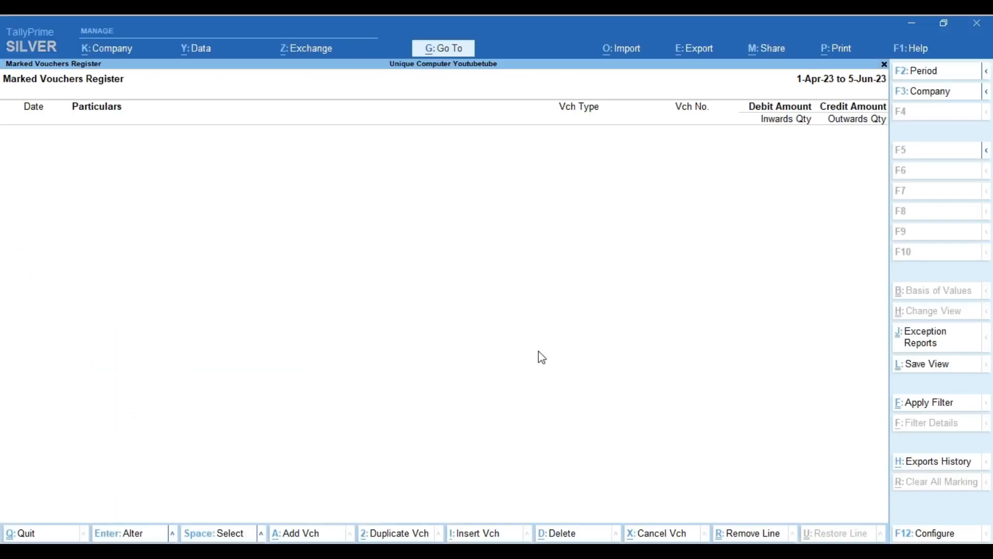
Close the reports, shut the Unique Computer Youtubetube company and minimise TallyPrime
key(Escape)
key(Escape)
key(Escape)
key(Escape)
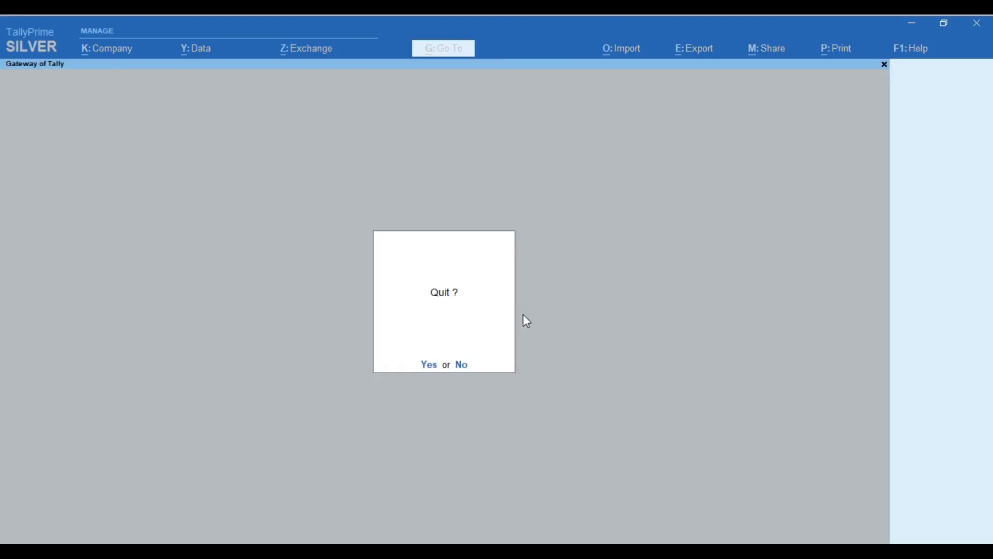
key(Escape)
key(alt)
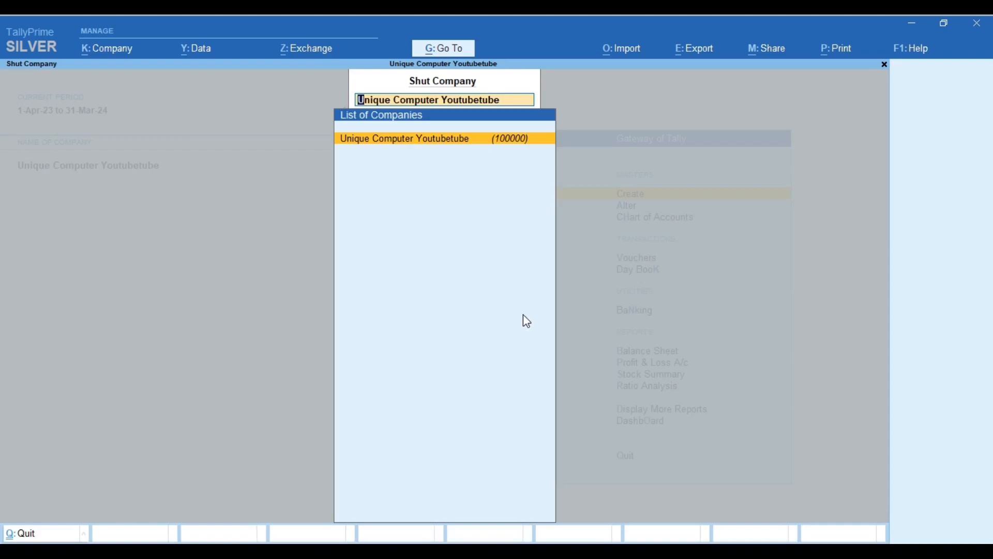
key(Return)
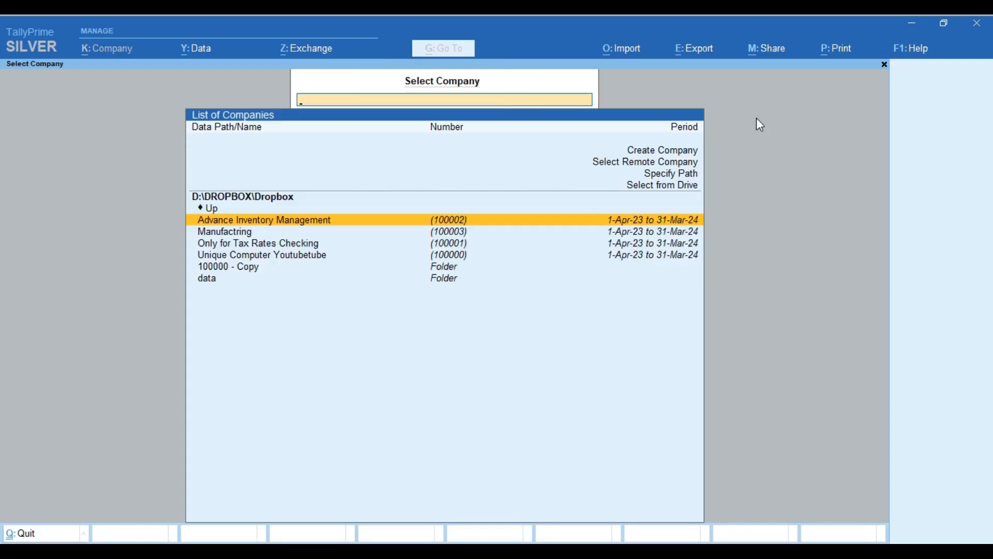
click(912, 24)
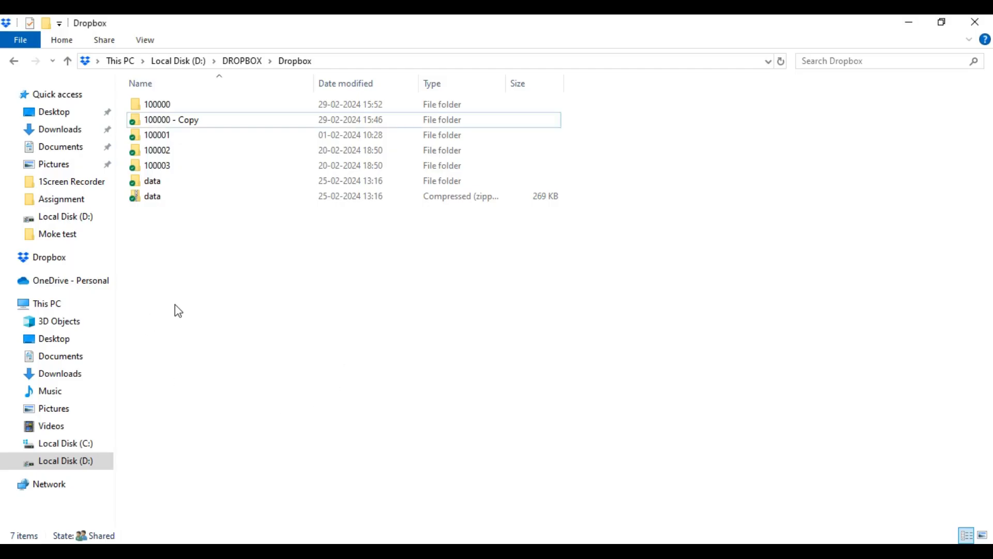
Rename the 100000 folder to 100004
click(174, 120)
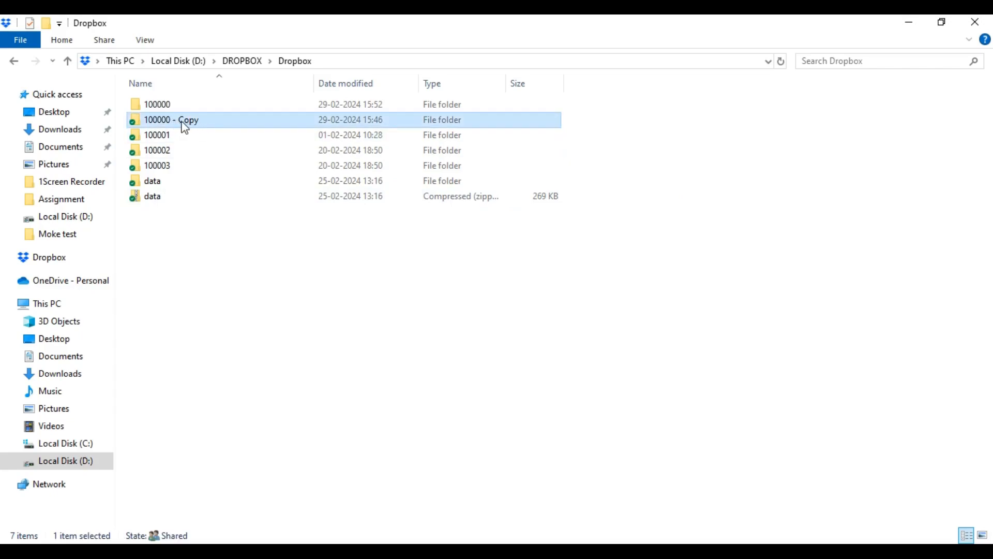
double_click(162, 106)
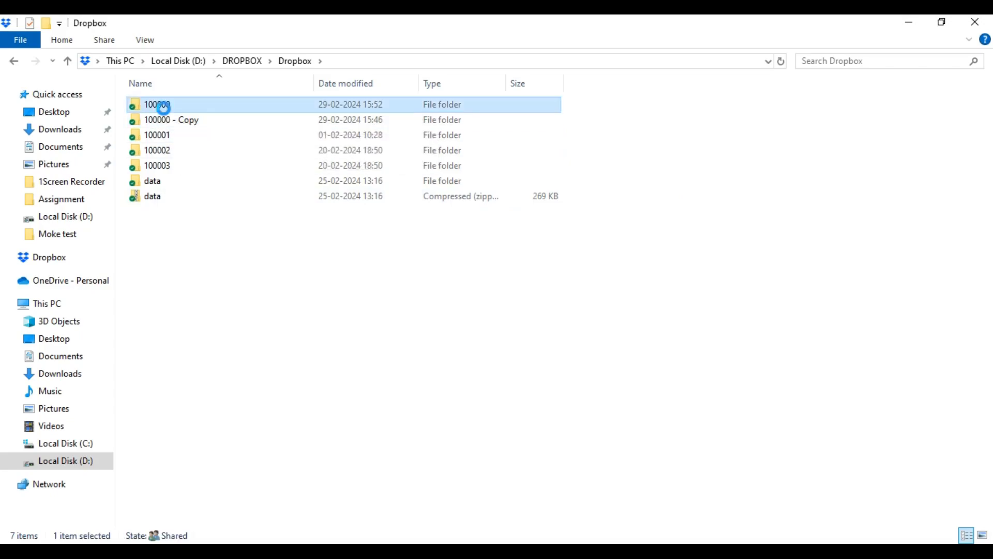
right_click(163, 107)
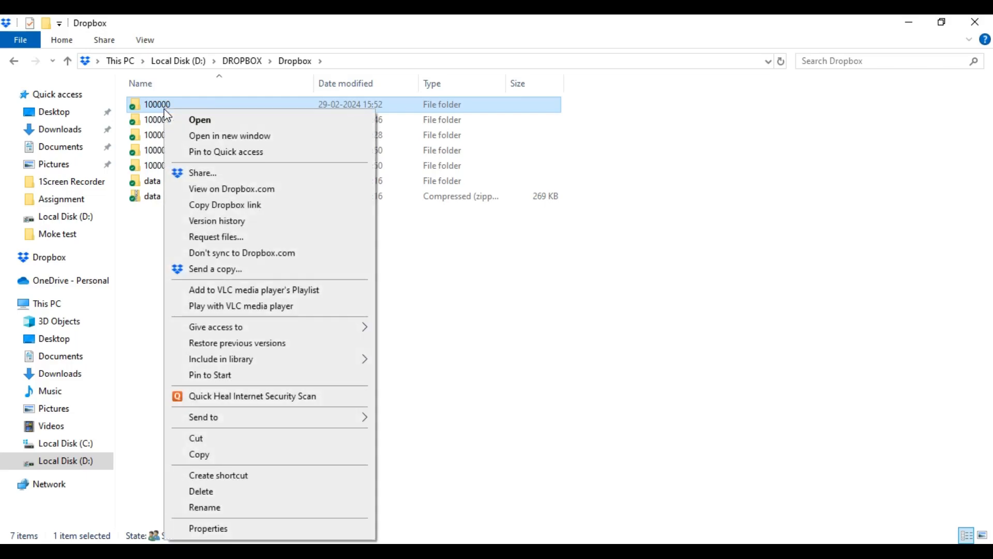
click(224, 509)
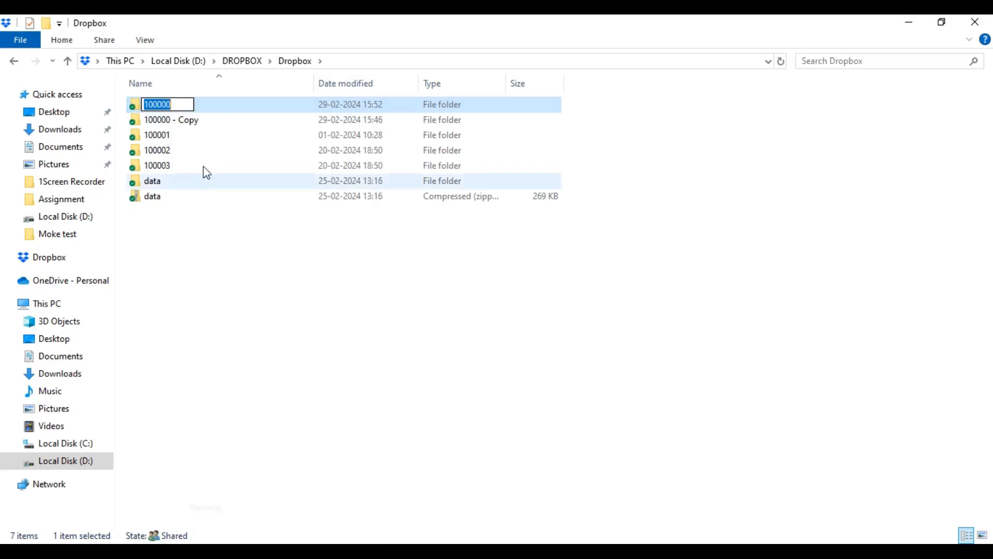
click(183, 106)
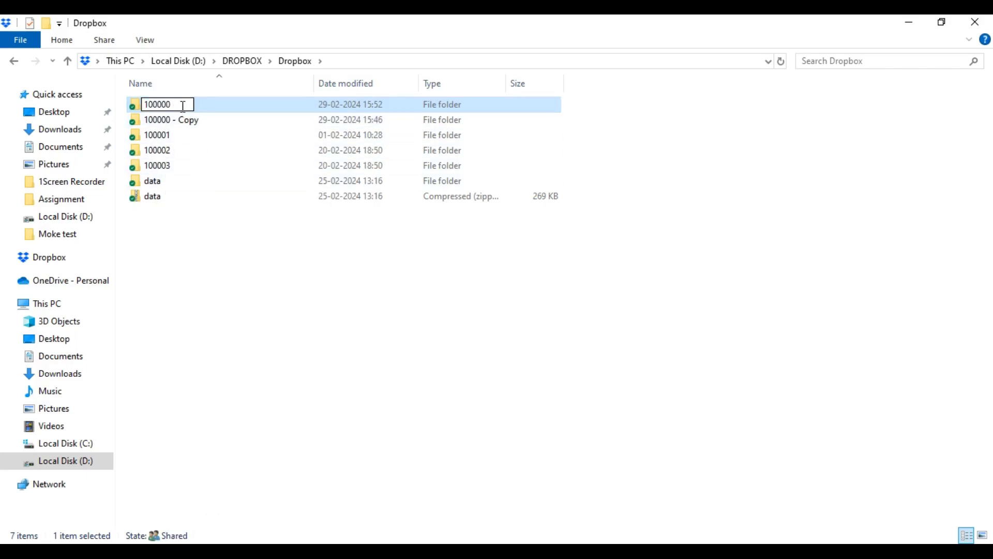
key(BackSpace)
text(4)
key(Return)
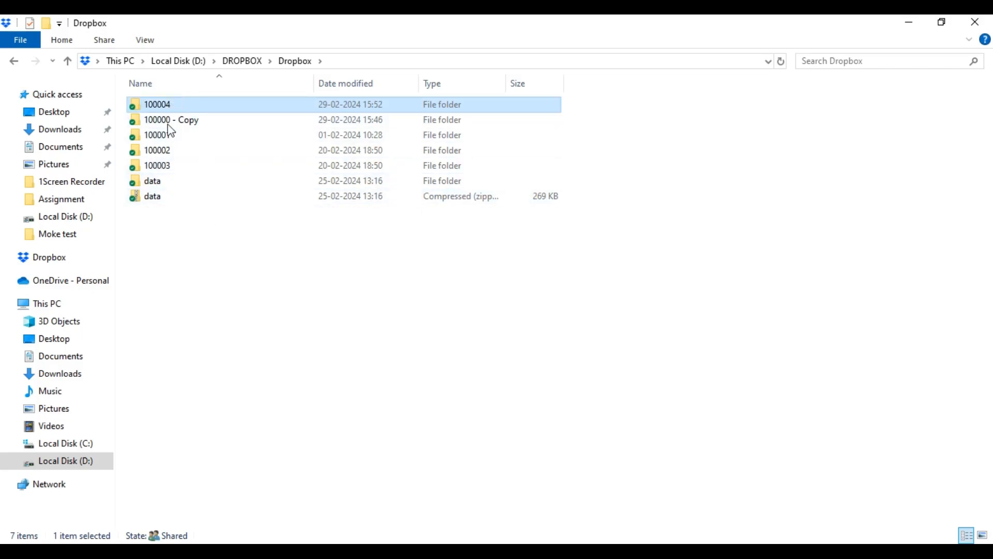
Rename '100000 - Copy' to 100000, then close the Dropbox and TallyPrime (4) folder windows
click(166, 106)
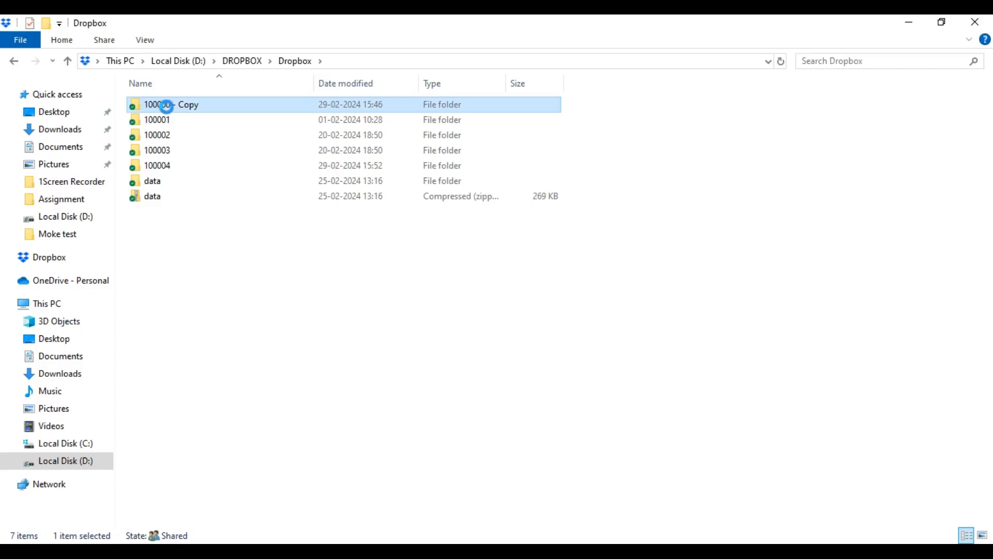
right_click(166, 106)
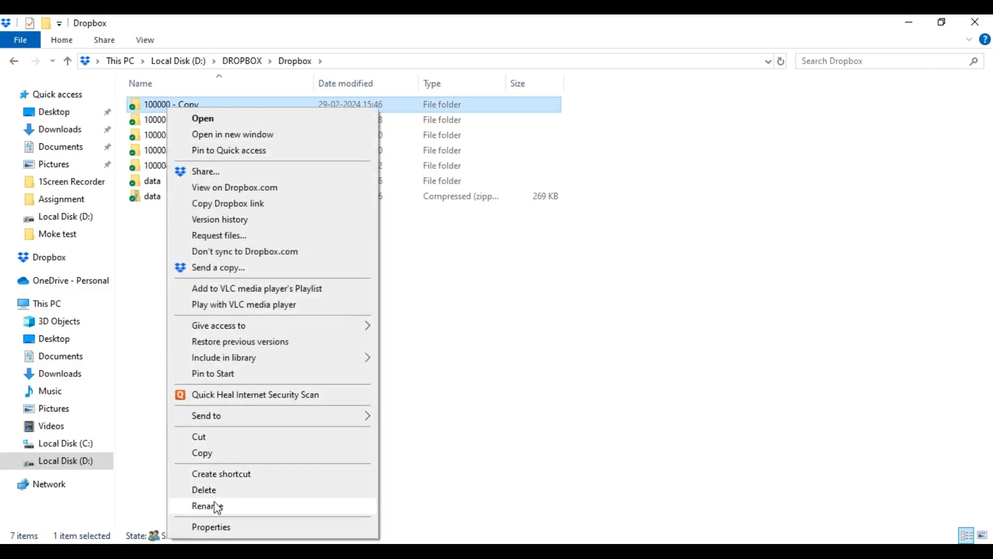
click(205, 506)
key(End)
key(BackSpace)
key(BackSpace)
key(BackSpace)
key(BackSpace)
key(BackSpace)
key(BackSpace)
key(BackSpace)
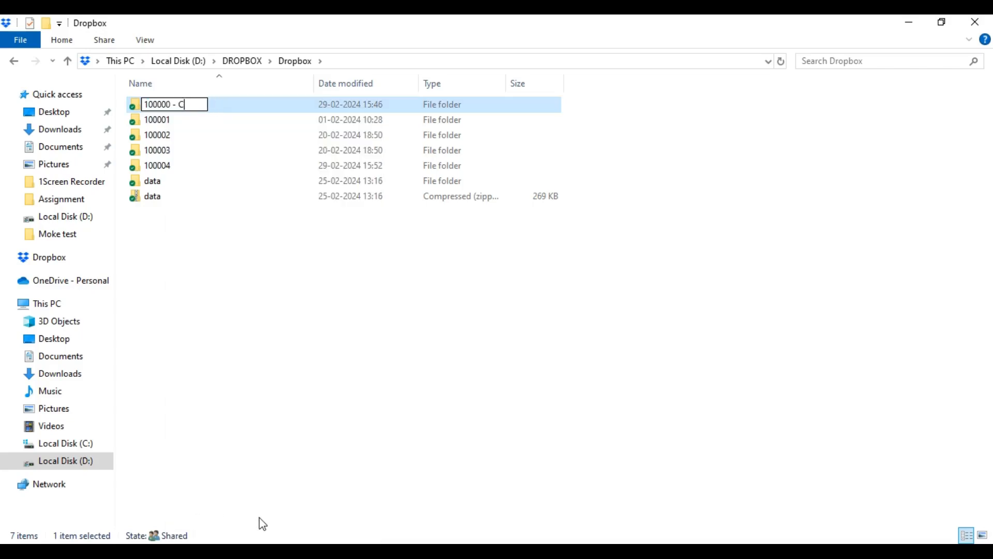
key(Return)
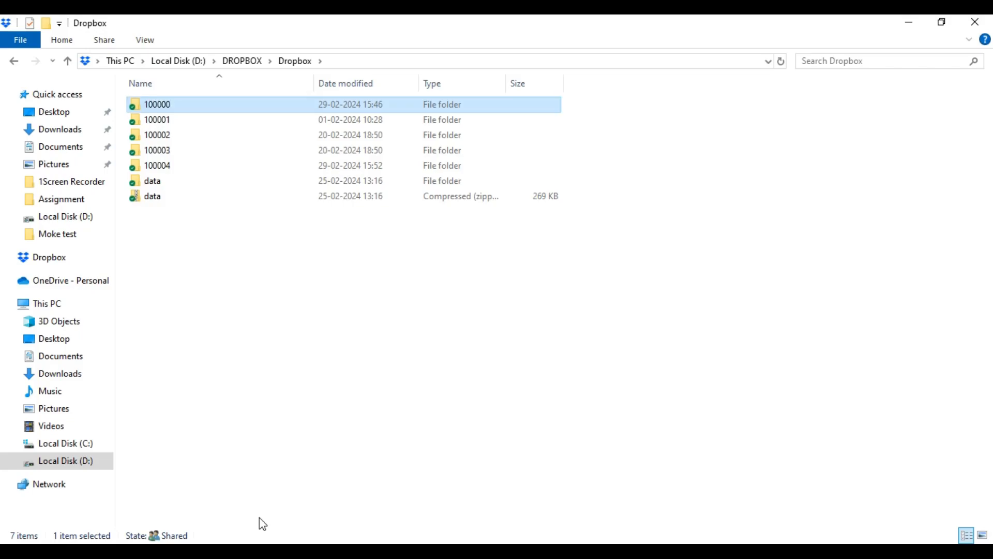
click(976, 21)
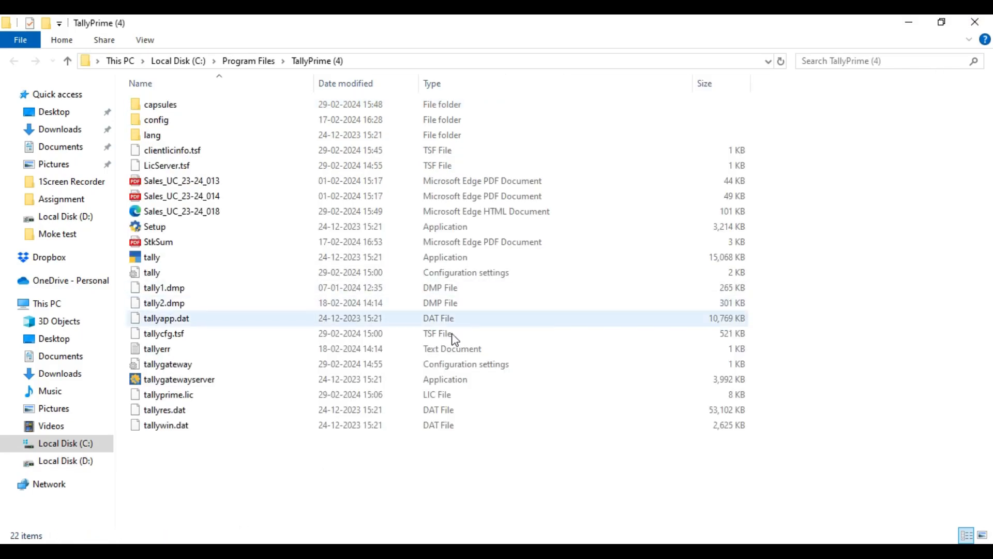
click(922, 25)
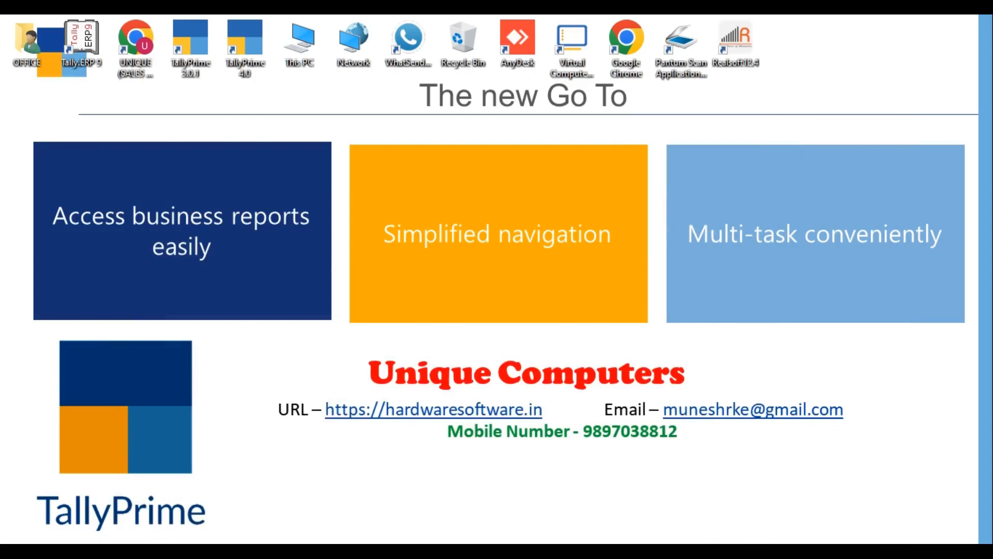
Switch back to TallyPrime, select the Unique Computer Youtubetube (100000) company and log in
key(alt+Tab)
key(Escape)
key(Escape)
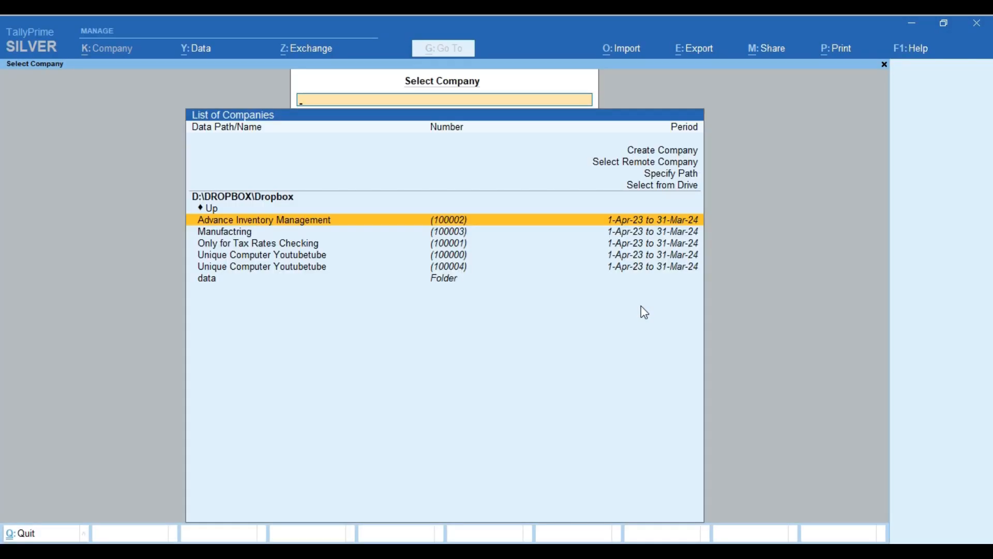
key(Down)
key(Down)
key(Down)
key(Down)
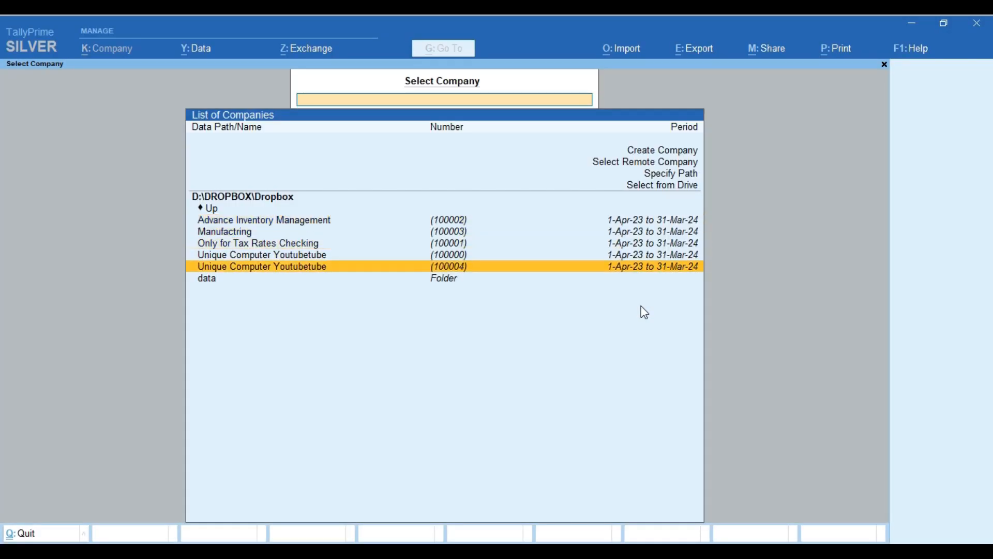
key(Up)
key(Return)
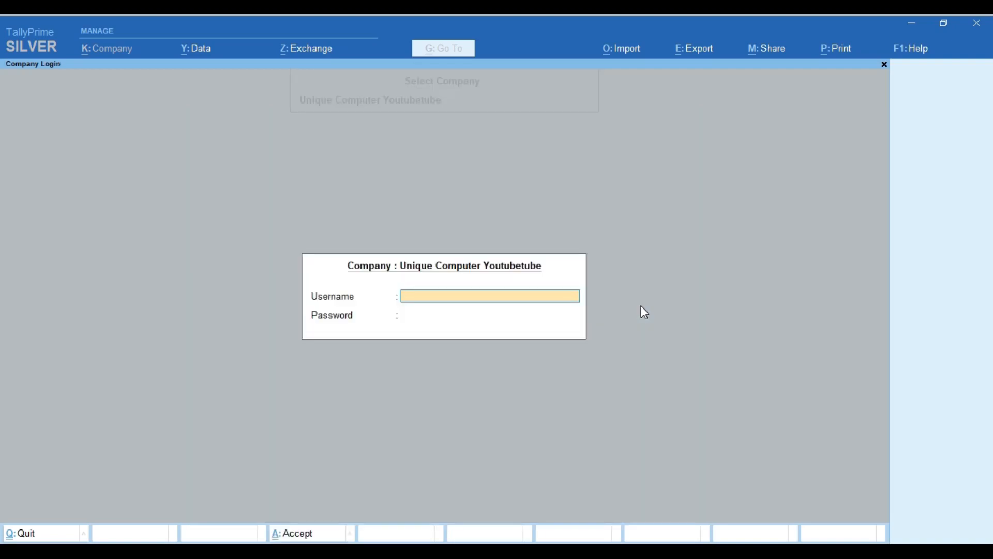
text(1)
key(Return)
text(1)
key(Return)
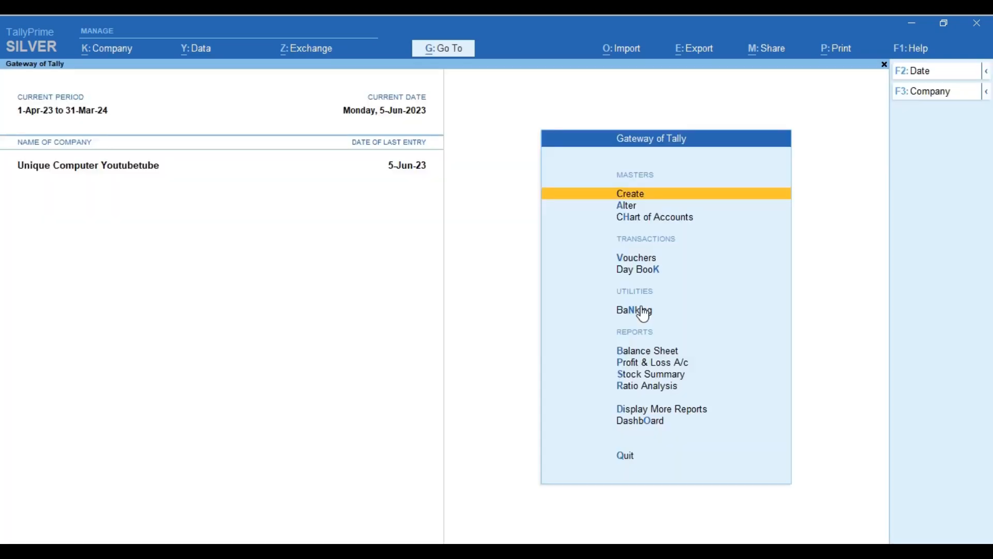
Display RAMESH's ledger vouchers and step through the three sales entries
text(dalRames)
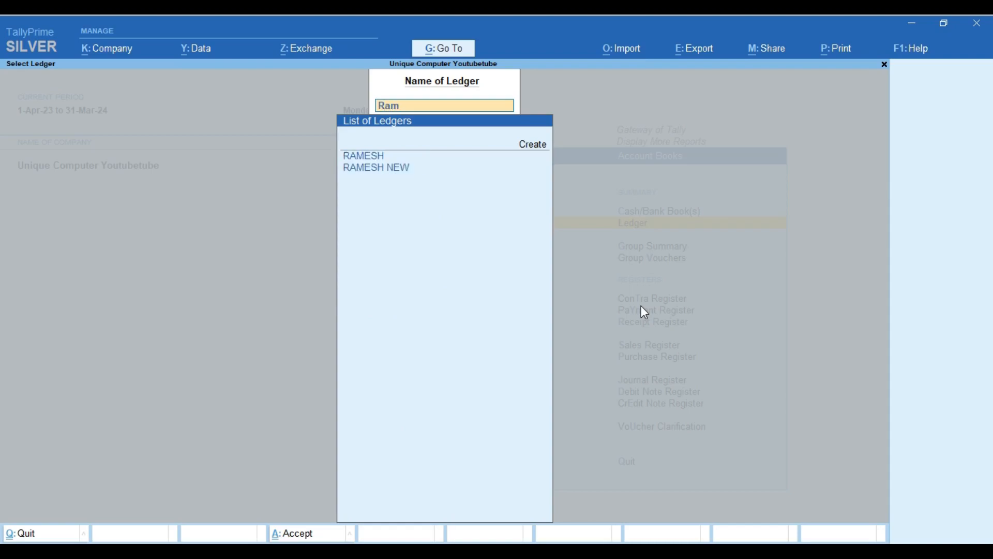
text(h)
key(Return)
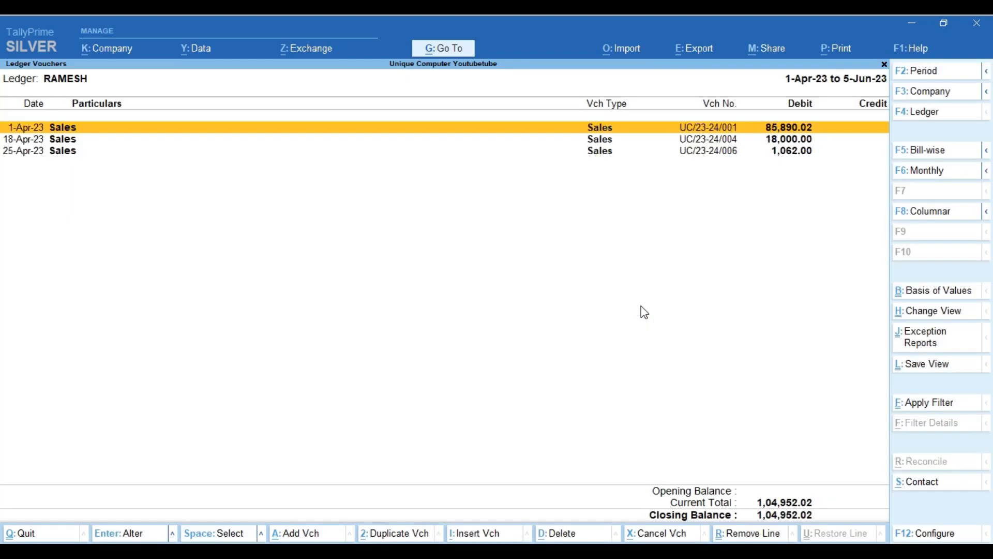
key(Down)
key(Down)
key(Down)
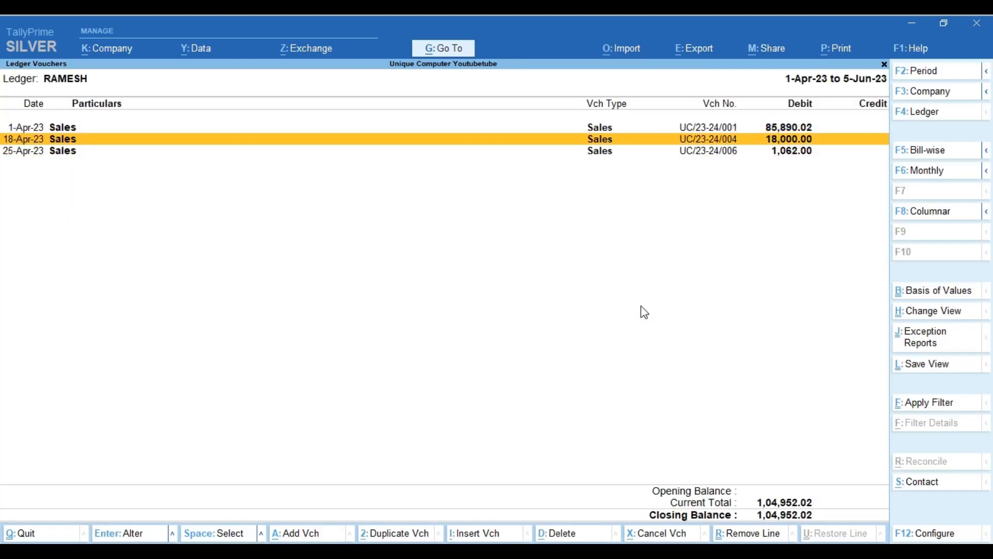
key(Down)
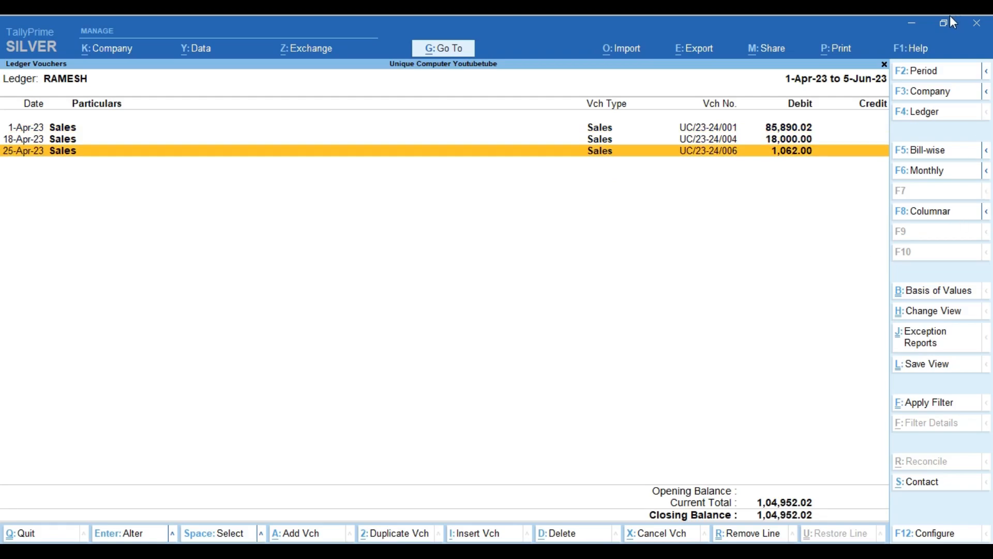
Import transactions from Sales_UC_23-24_018.xml (XML Data Interchange) after backup, then select the 18-Apr-23 Hdfc Bank receipt
click(623, 48)
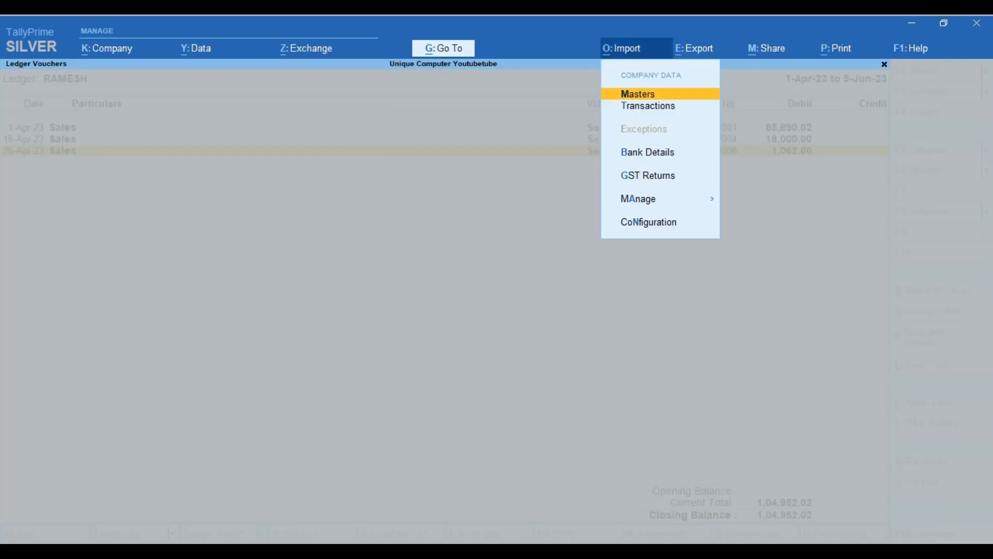
key(t)
key(Return)
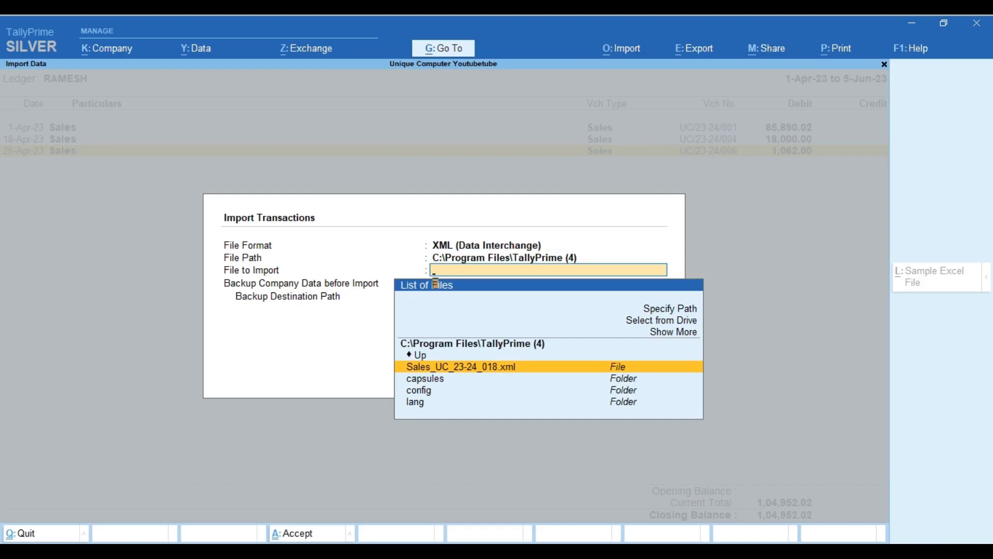
key(Return)
key(Return)
key(Return)
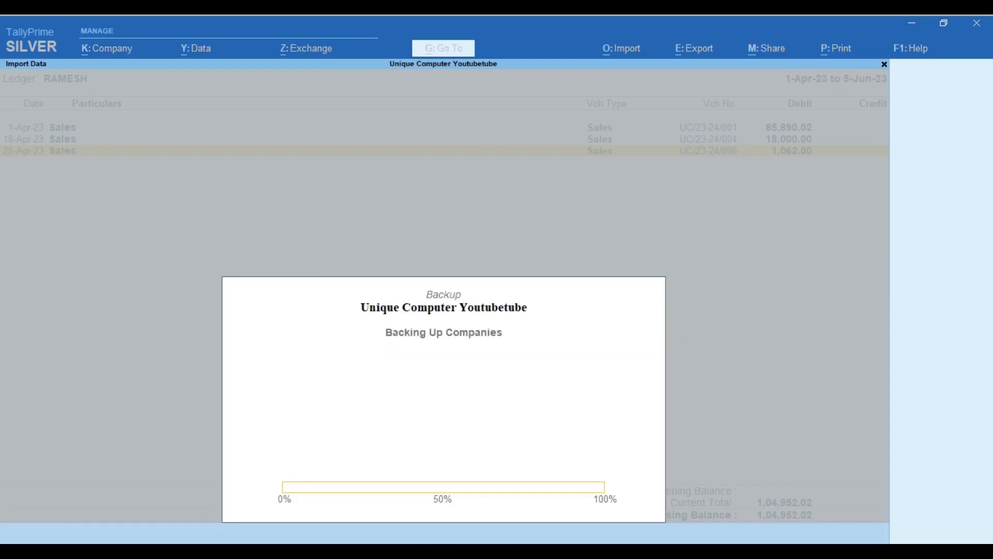
key(Return)
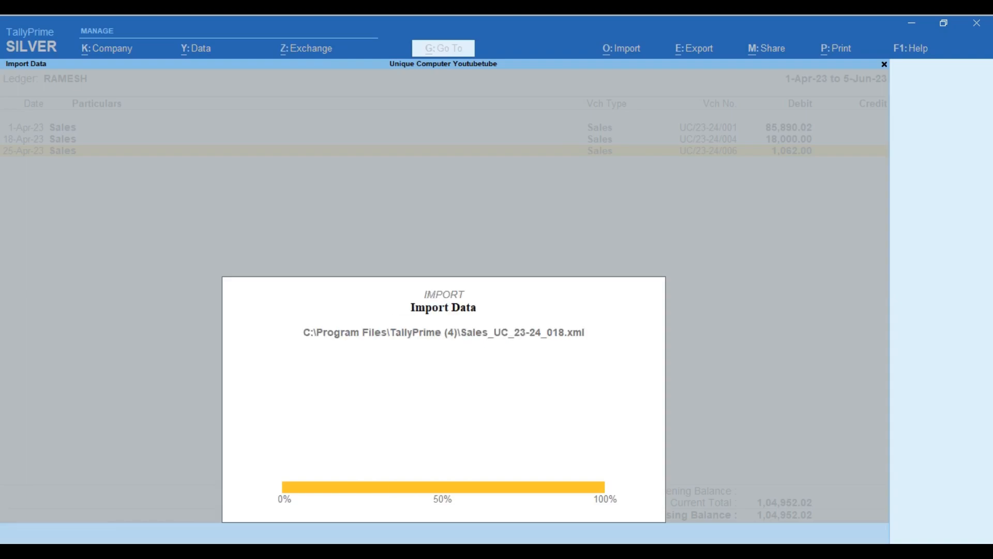
key(Return)
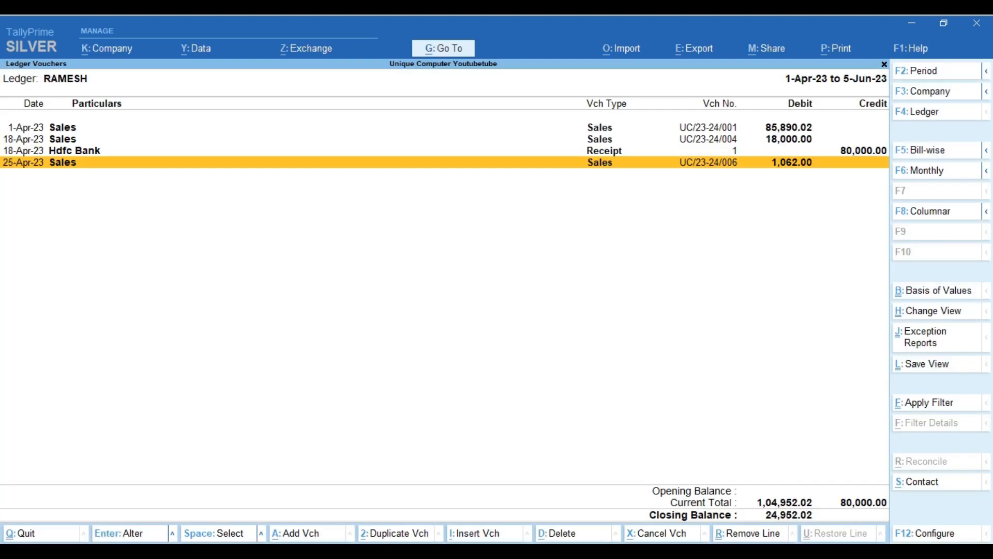
click(103, 150)
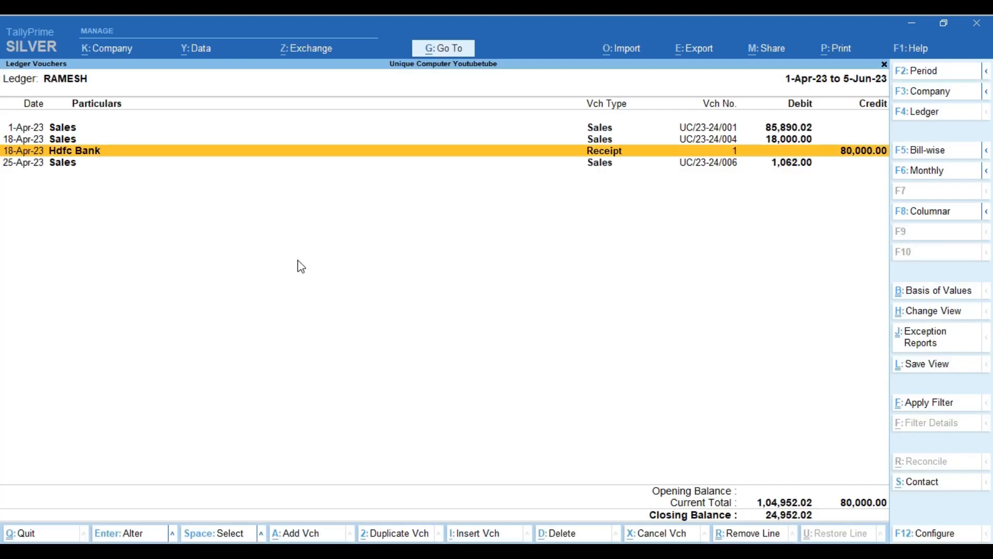